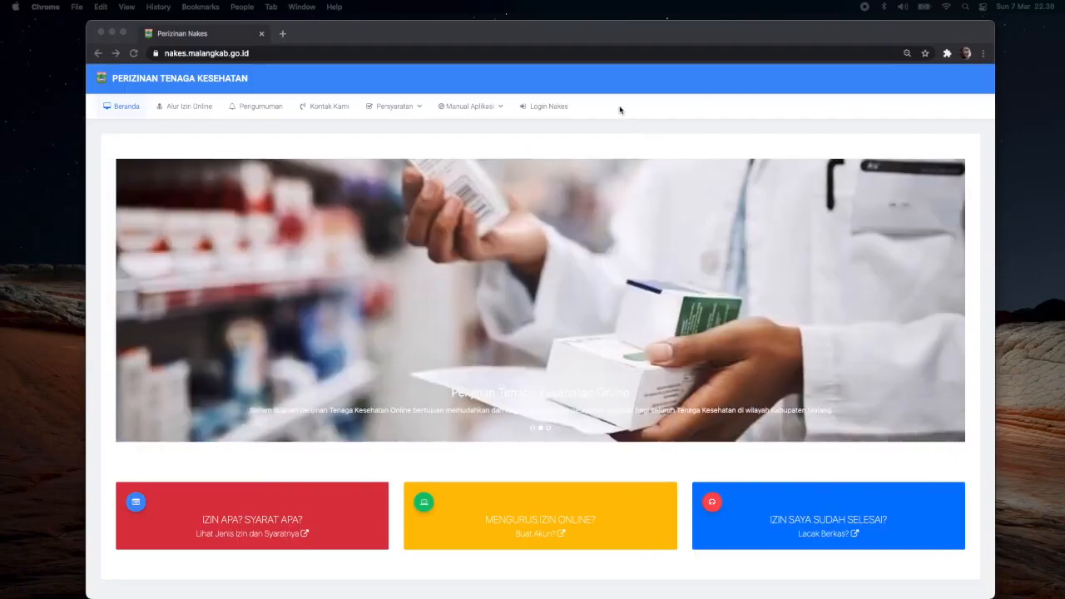
Open the Login Nakes page and go to the new health worker registration form (Daftar Baru)
left_click(552, 127)
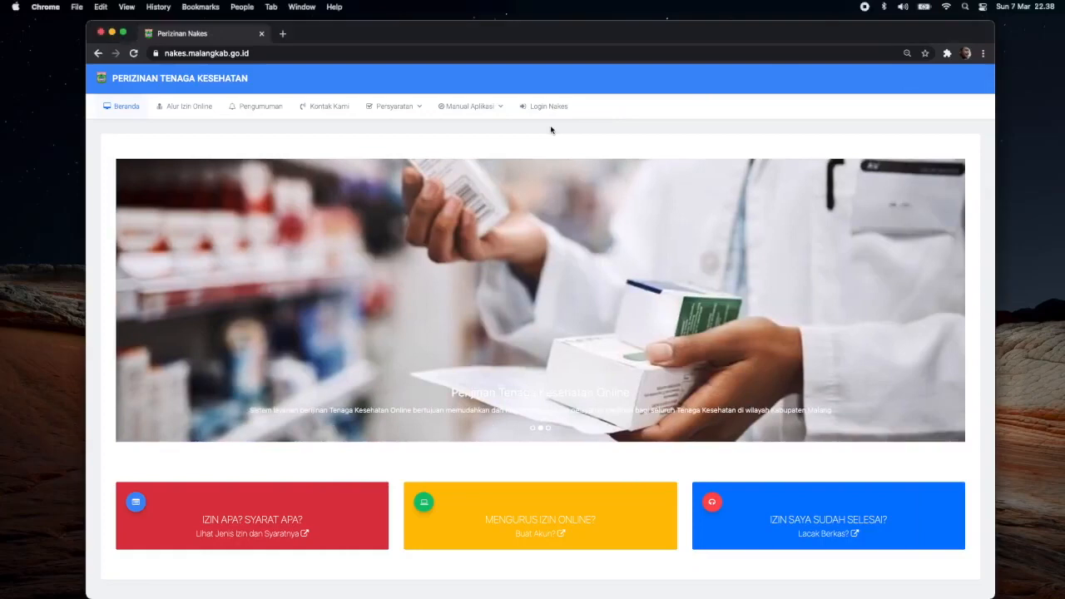
left_click(548, 108)
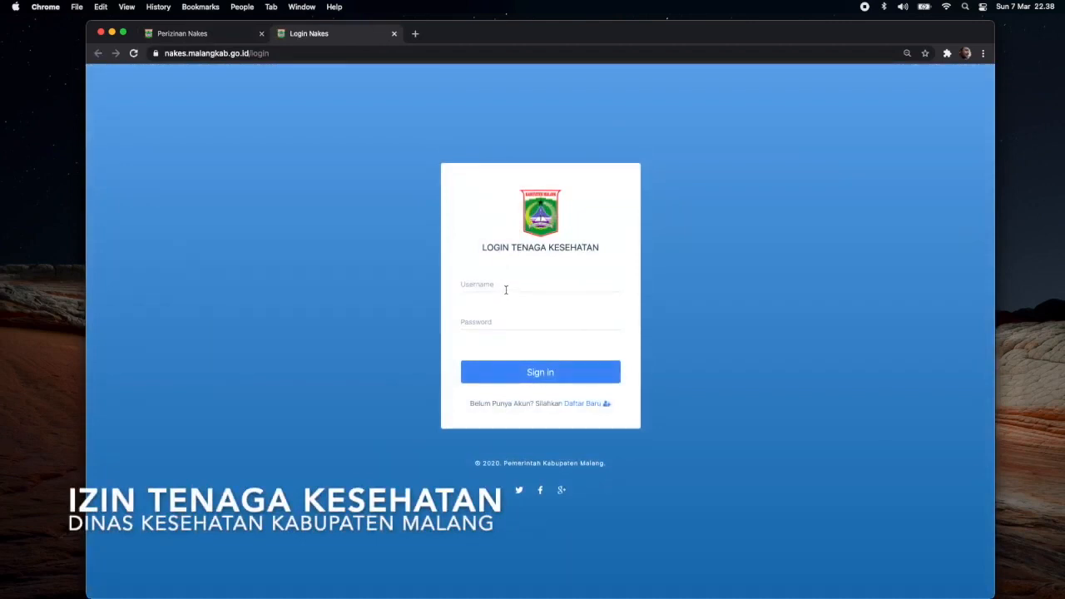
left_click(505, 289)
left_click(674, 294)
left_click(605, 407)
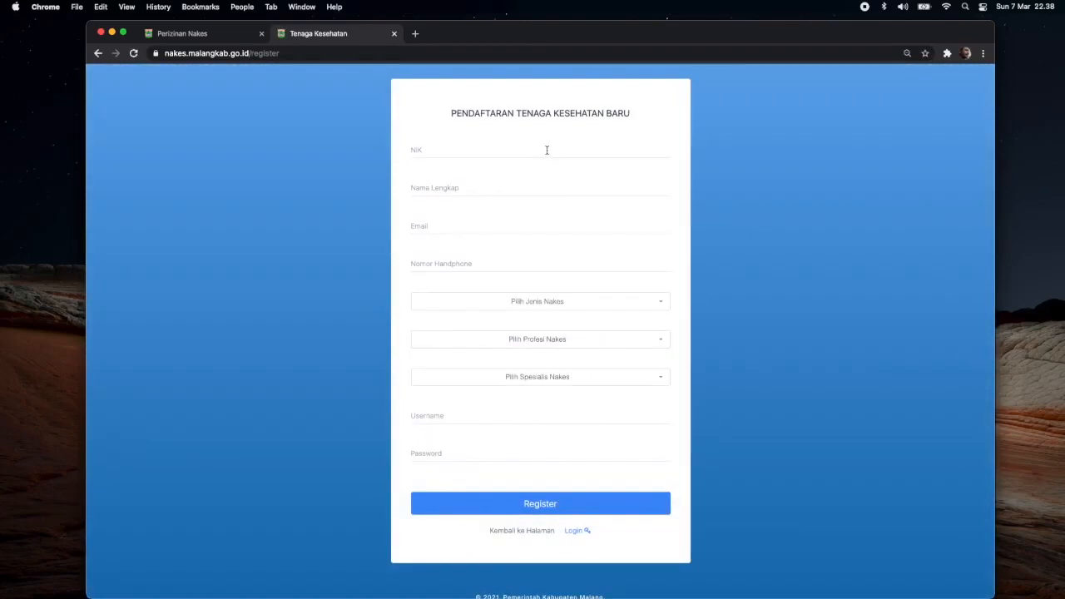
Fill in the applicant's NIK, full name, email and mobile phone number in the registration form
left_click(547, 150)
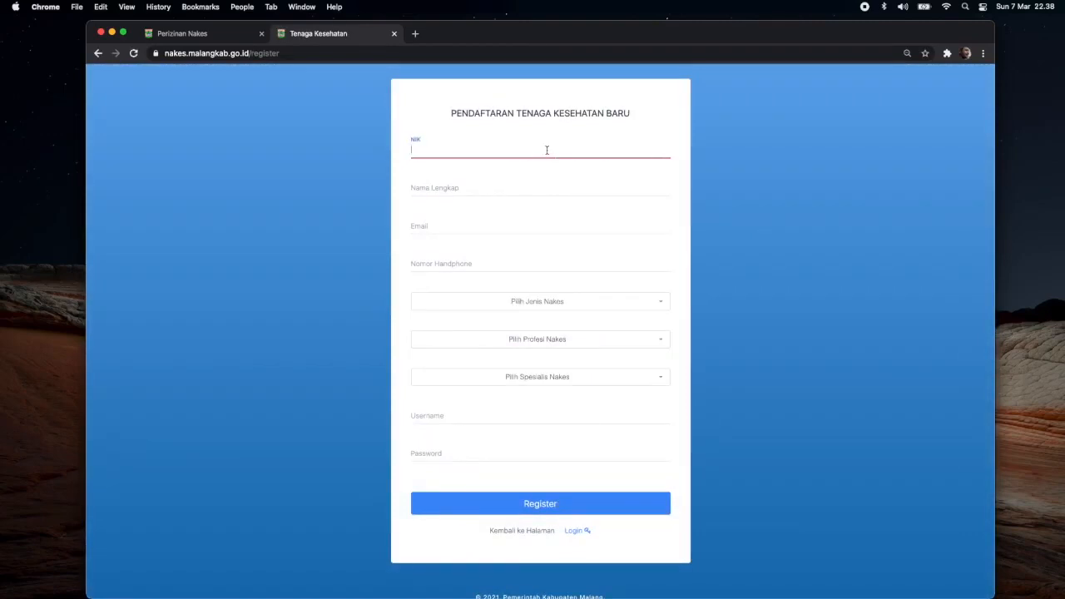
type("3507234")
key("Tab")
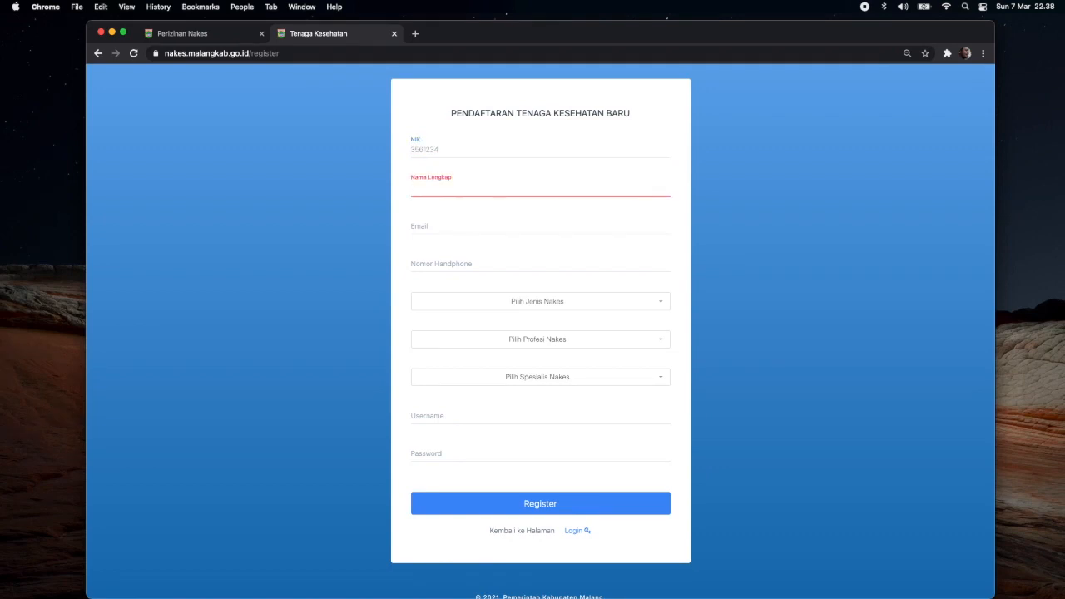
type("dr Tina")
key("Tab")
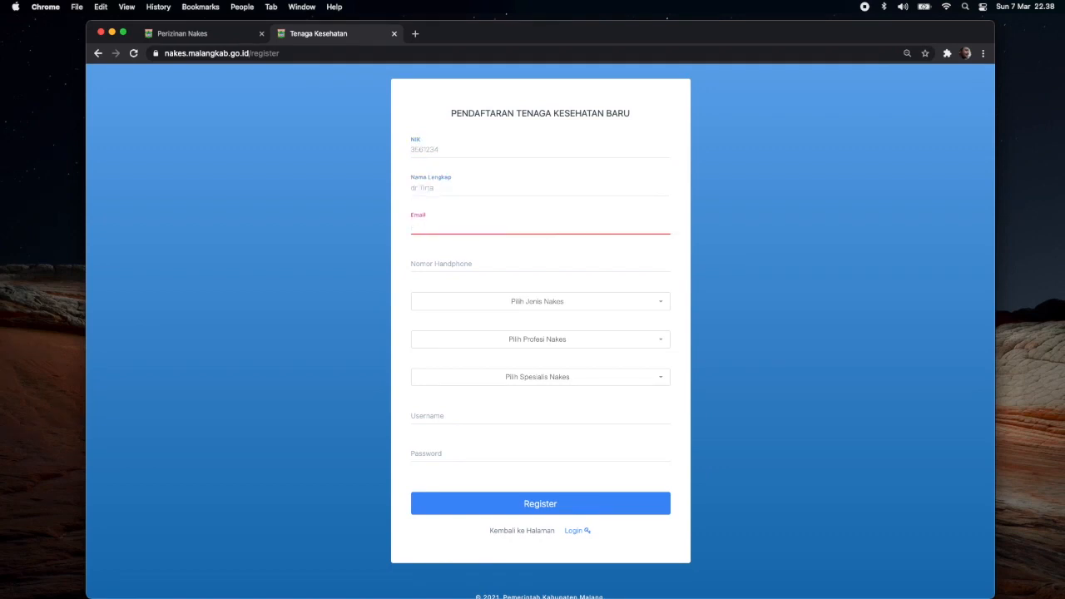
type("email@email.com")
key("Tab")
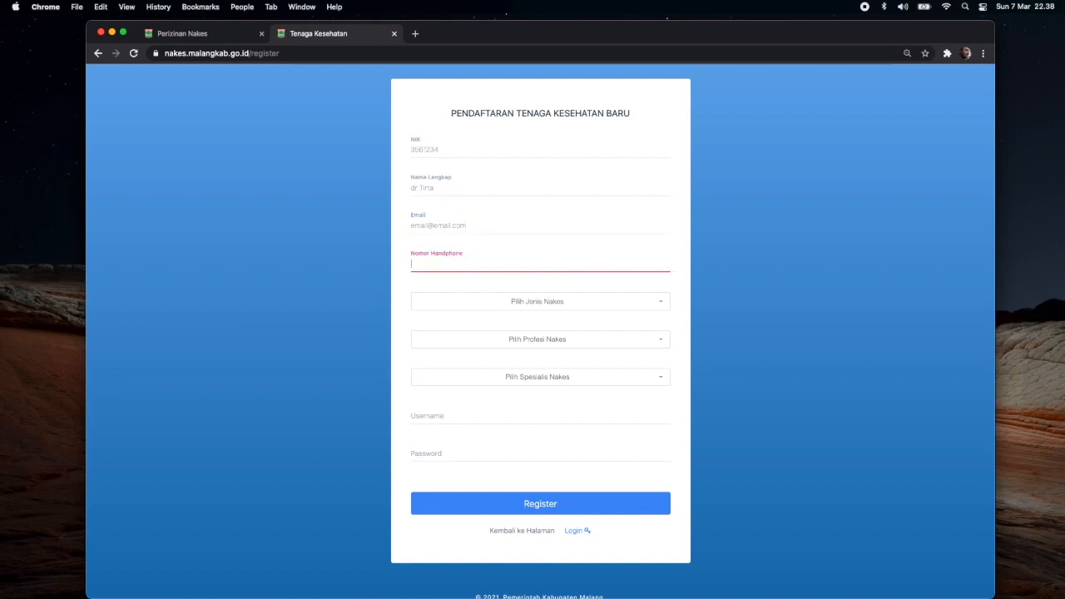
type("08123456")
Set the health worker type to Dokter, the profession to Dokter Spesialis and the specialisation to Penyakit Dalam
left_click(586, 304)
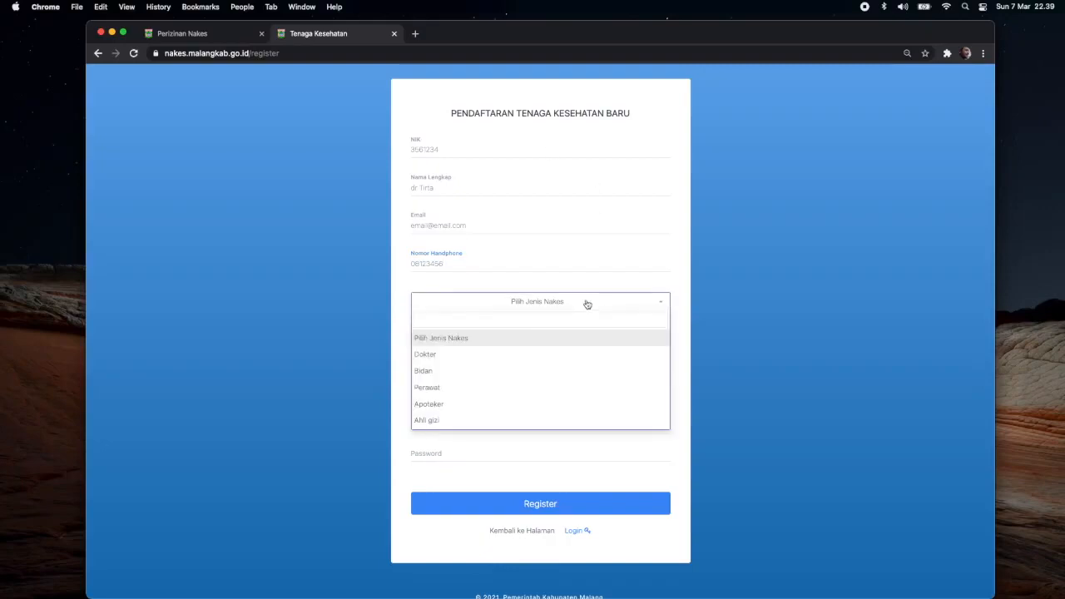
left_click(551, 356)
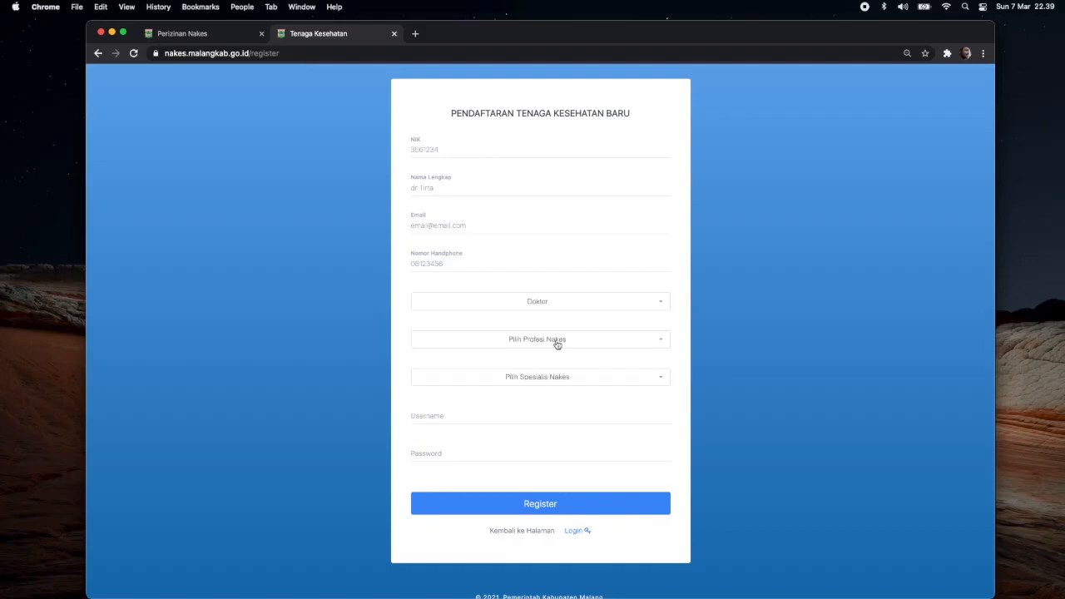
left_click(557, 344)
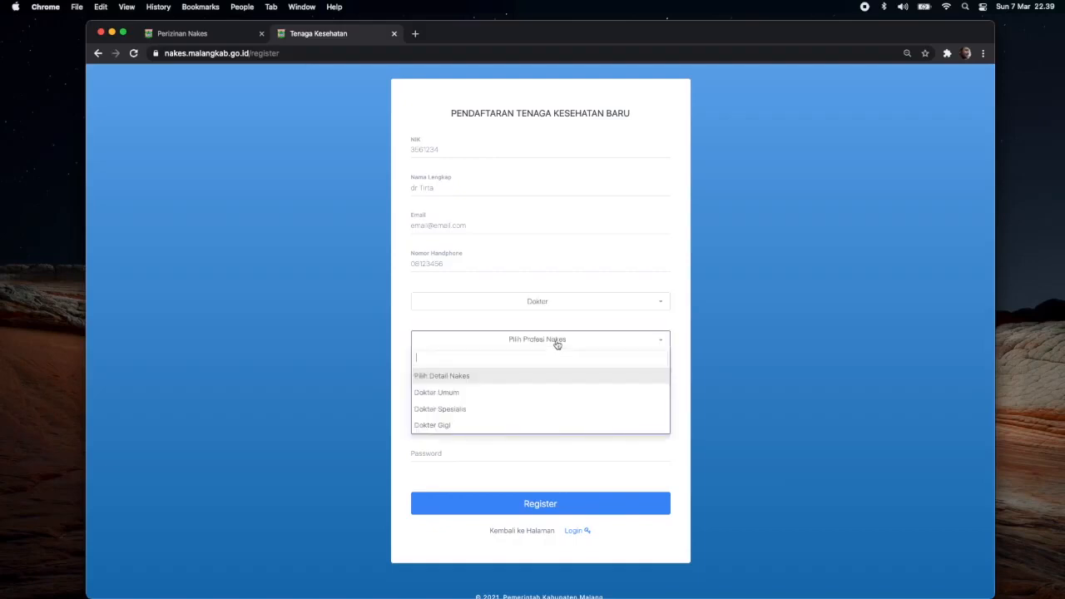
left_click(524, 409)
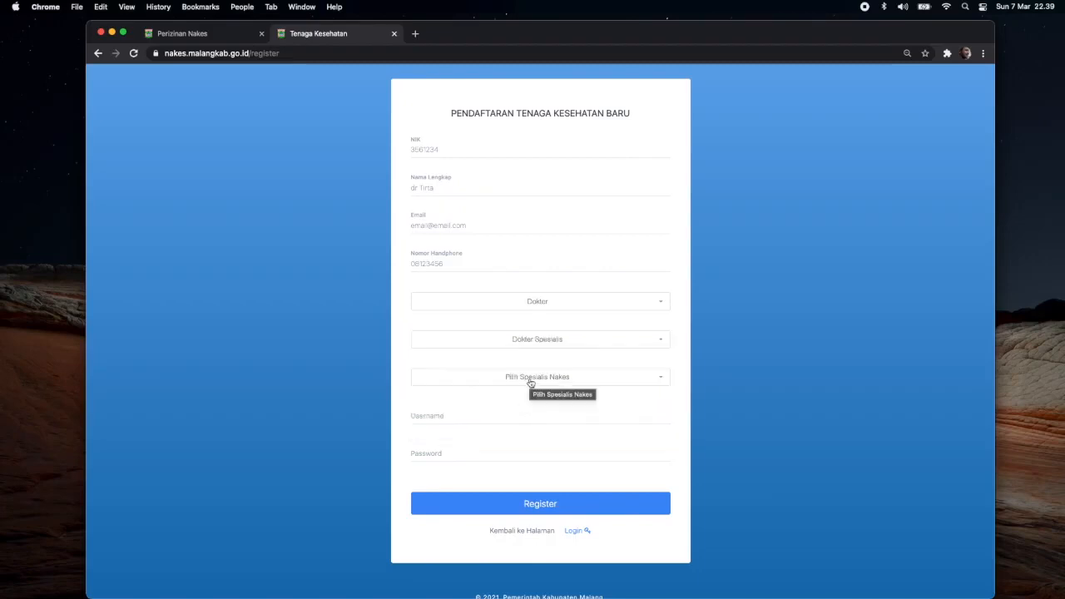
left_click(531, 381)
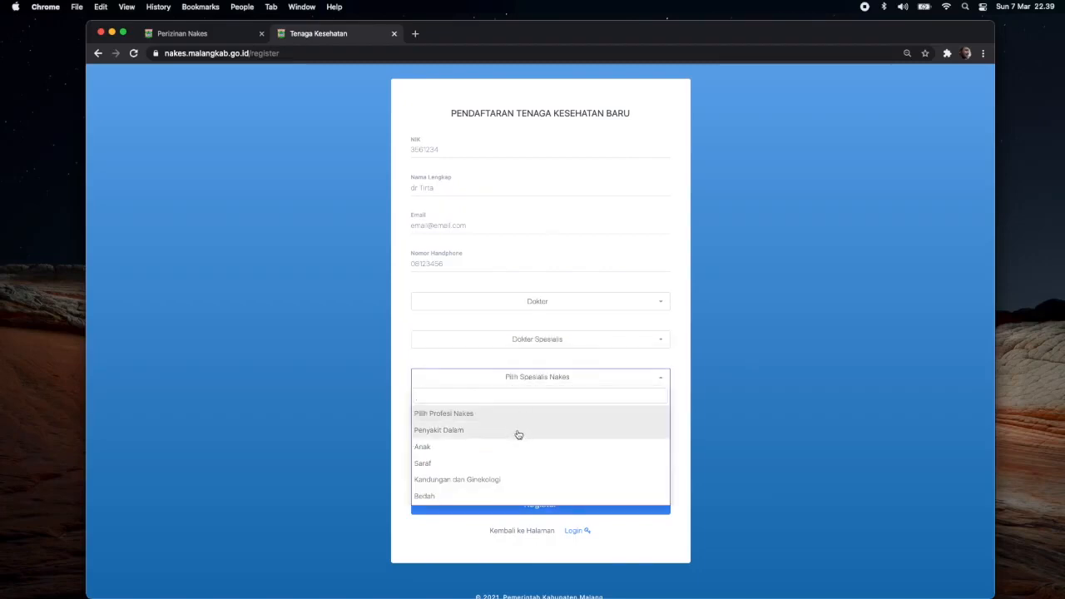
scroll(517, 434, "down", 1)
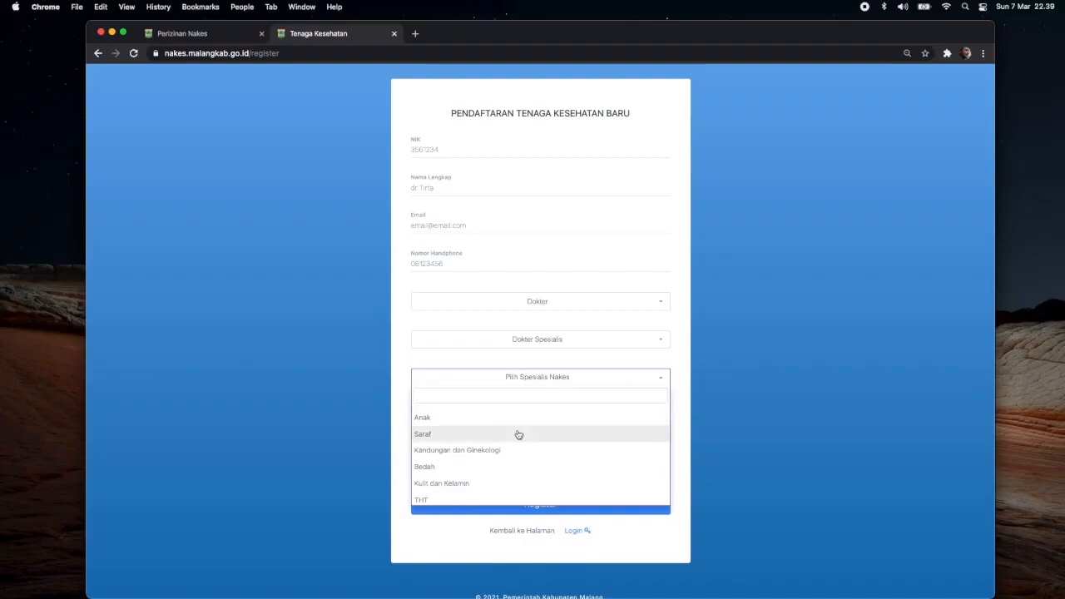
type("peny")
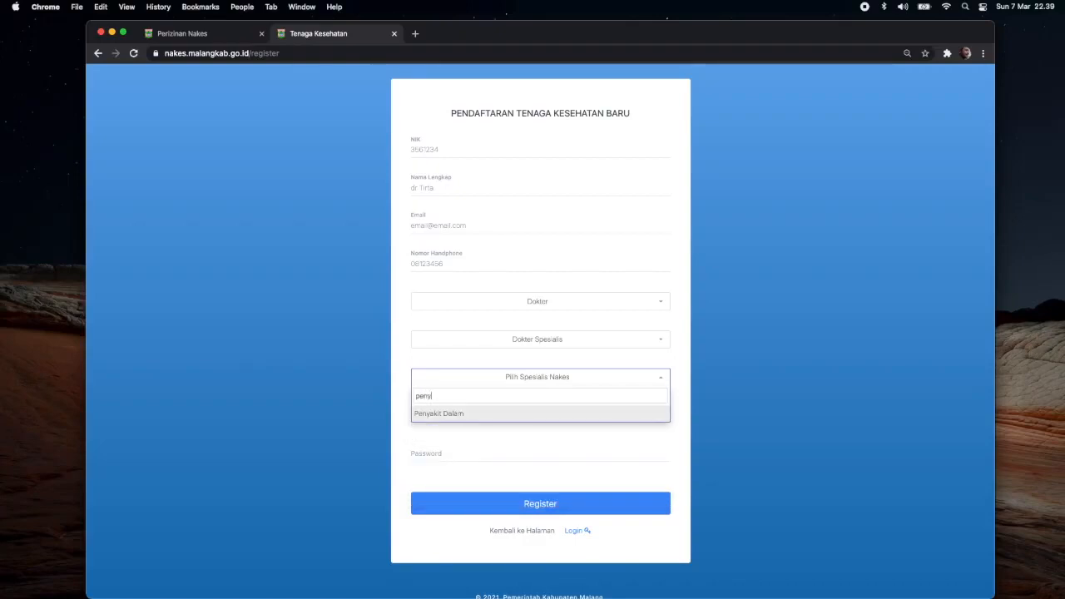
left_click(506, 413)
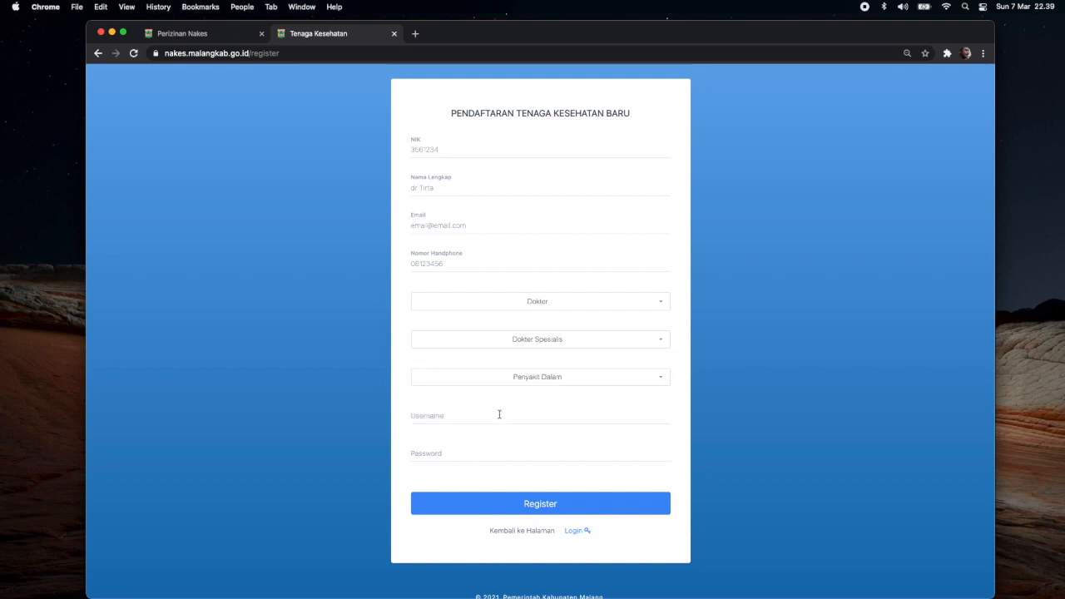
left_click(496, 416)
left_click(736, 376)
double_click(432, 151)
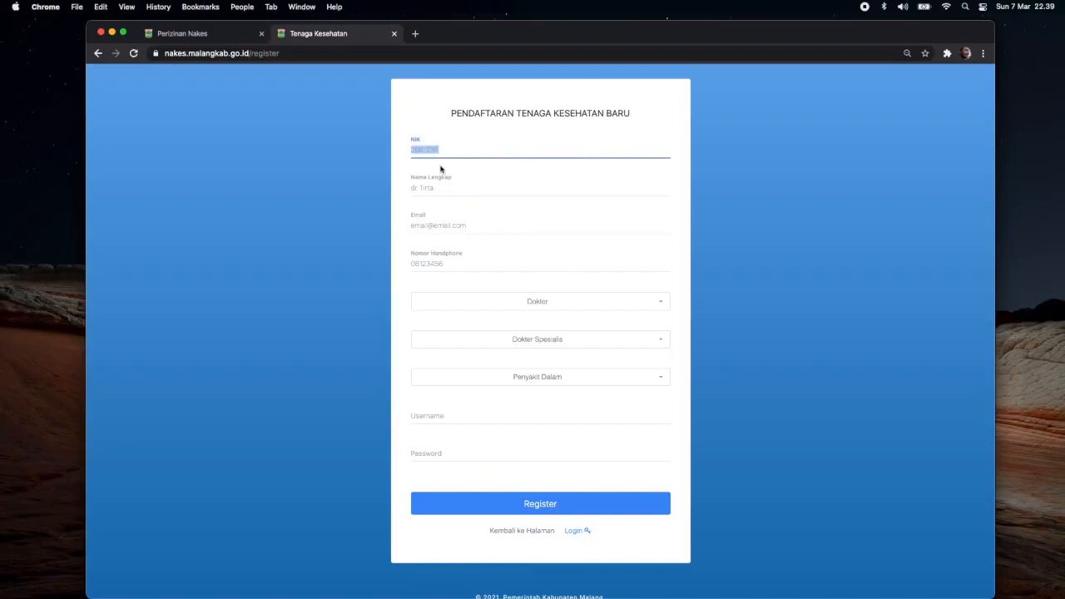
left_click(469, 421)
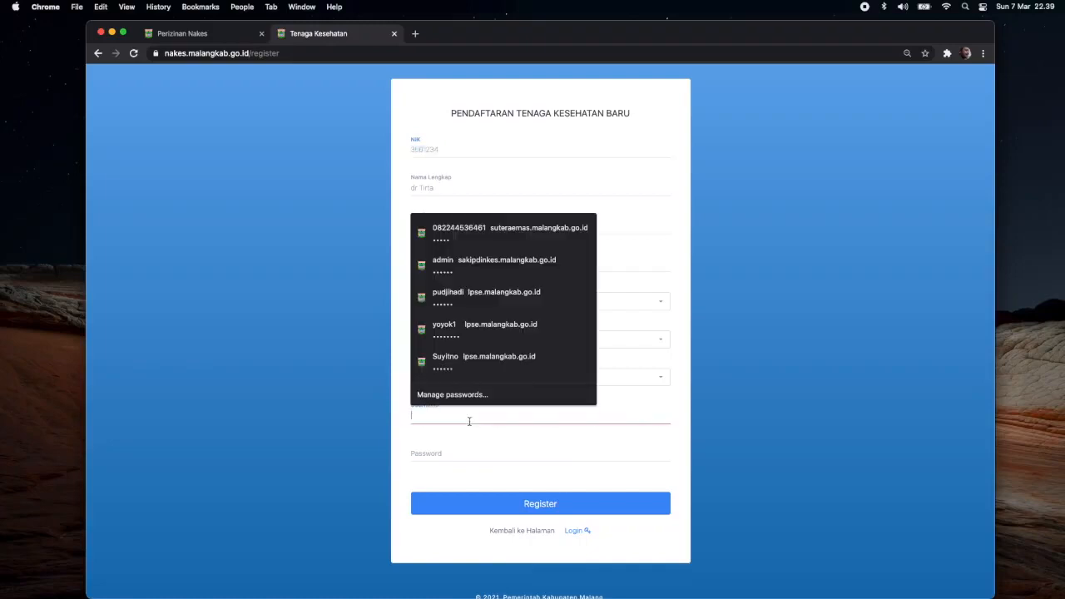
left_click(689, 413)
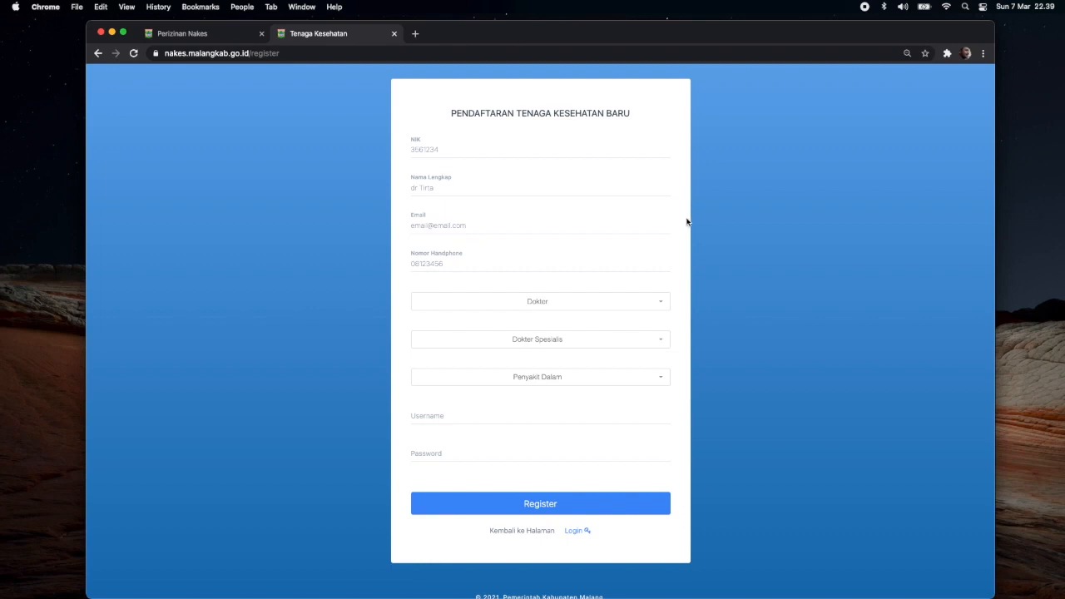
Copy the NIK into both the Username and Password fields and submit the registration
double_click(466, 152)
key("super+c")
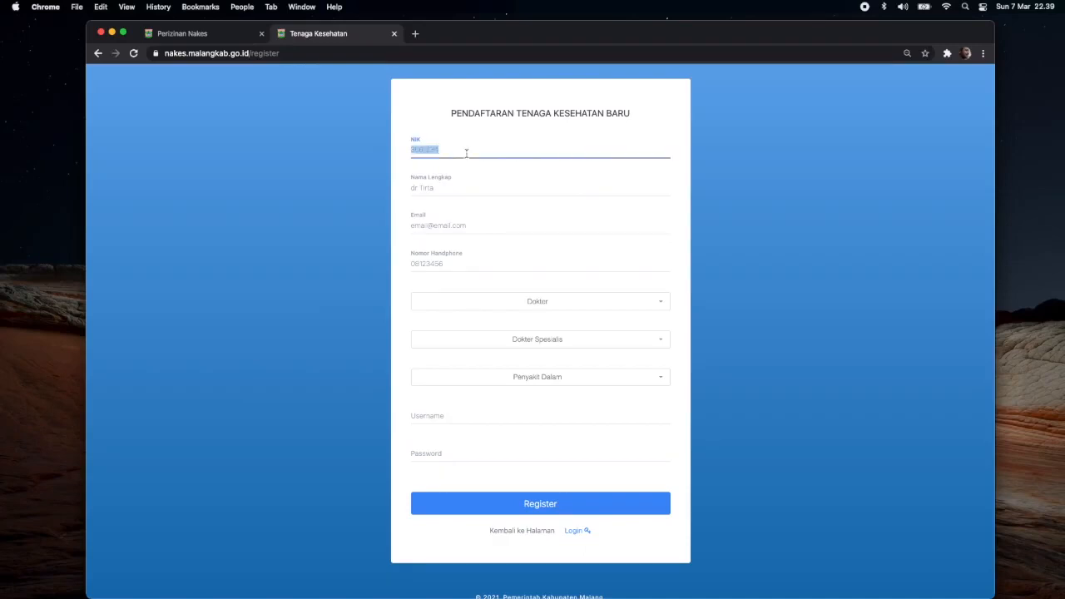
left_click(436, 416)
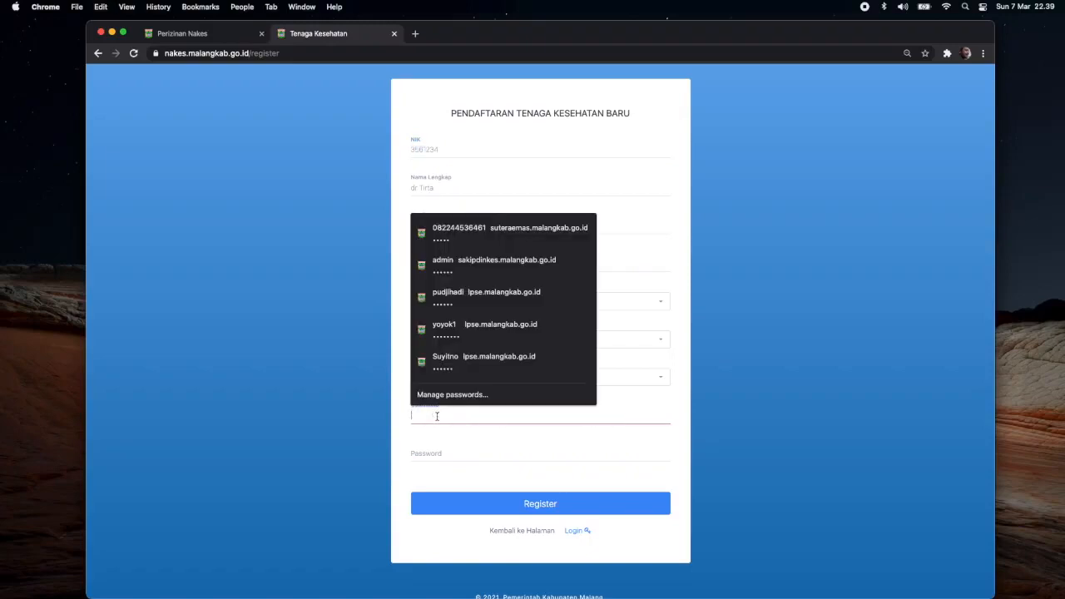
key("super+v")
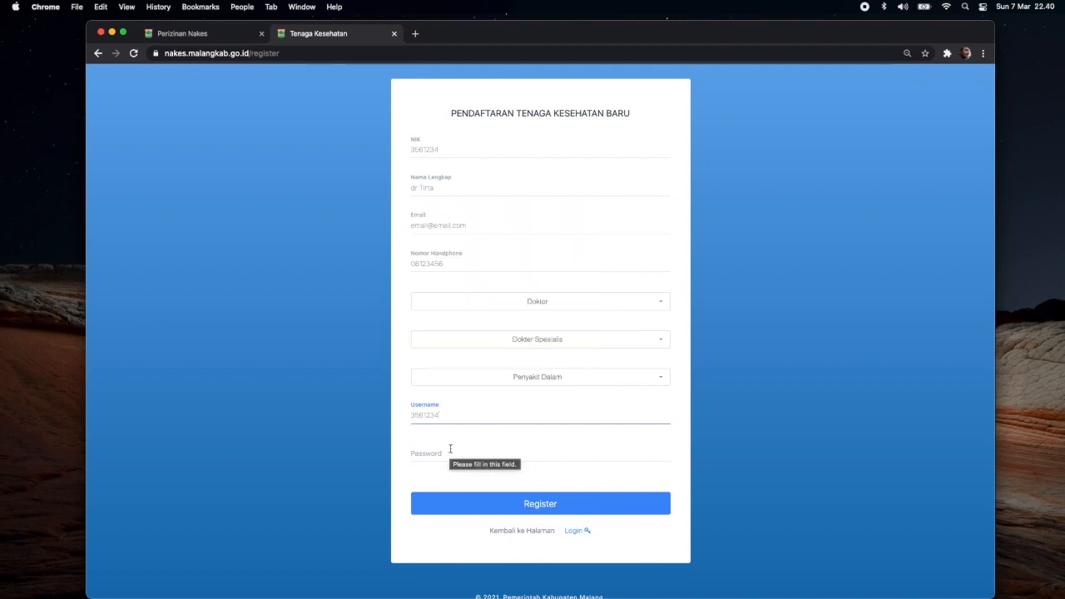
left_click(450, 450)
key("super+v")
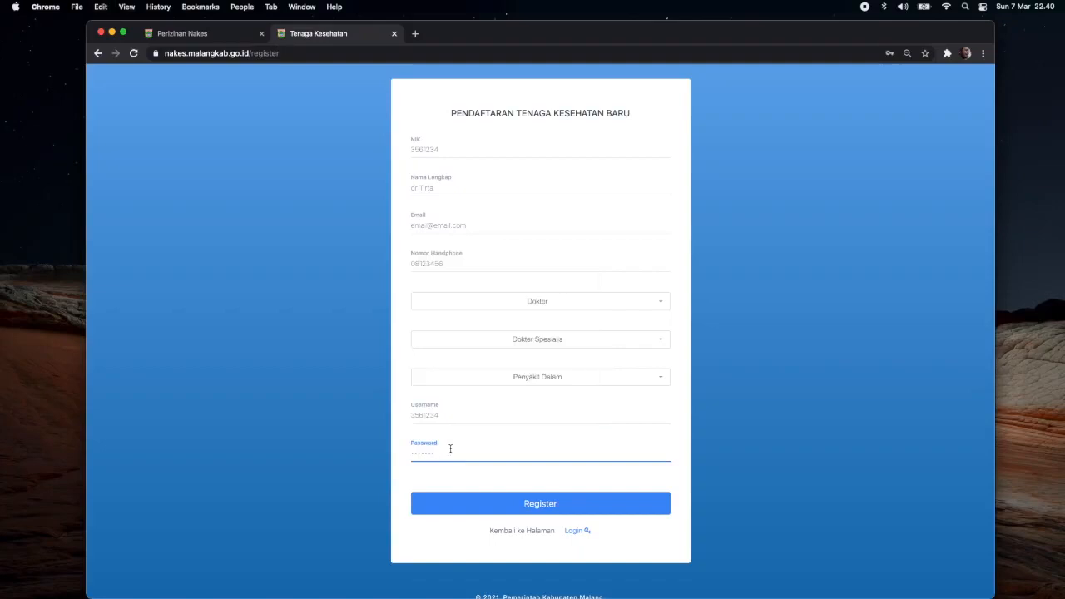
left_click(491, 506)
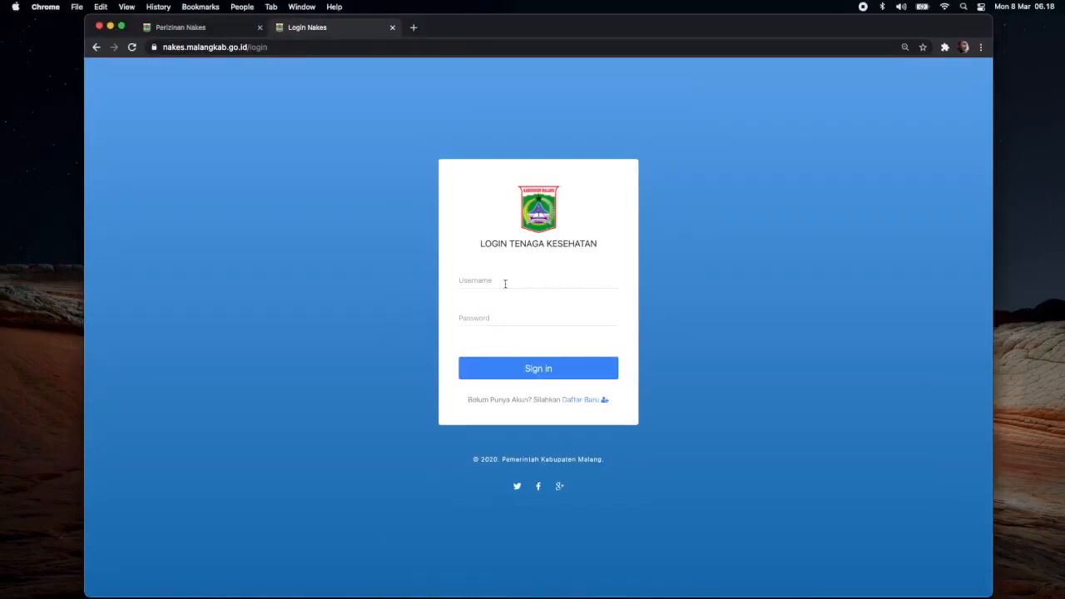
Sign in with the health worker's username and account password, and dismiss the browser's password-change warning
left_click(504, 284)
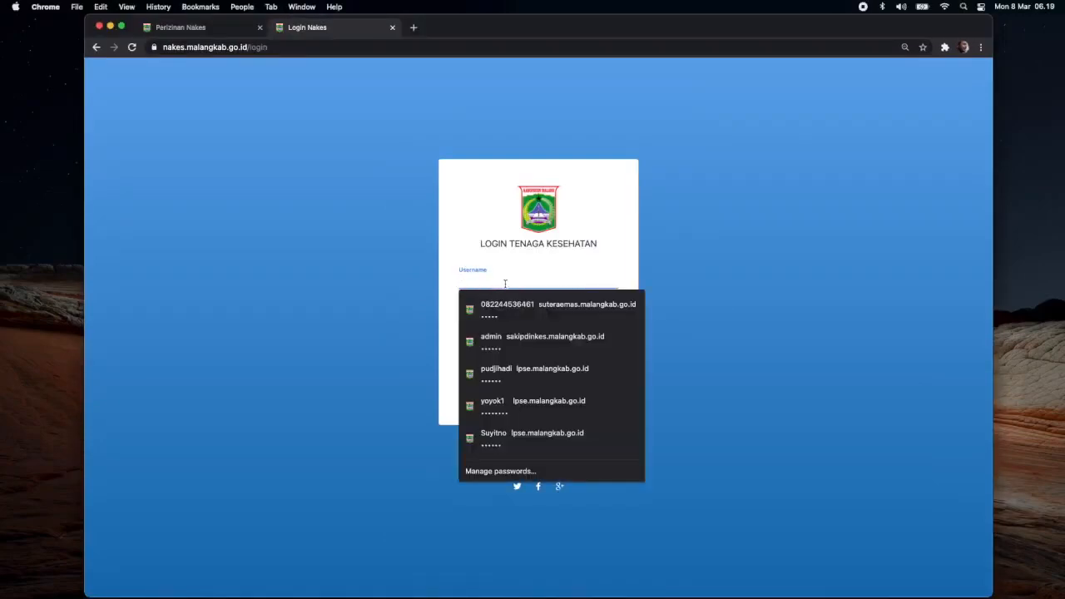
key("Escape")
left_click(498, 316)
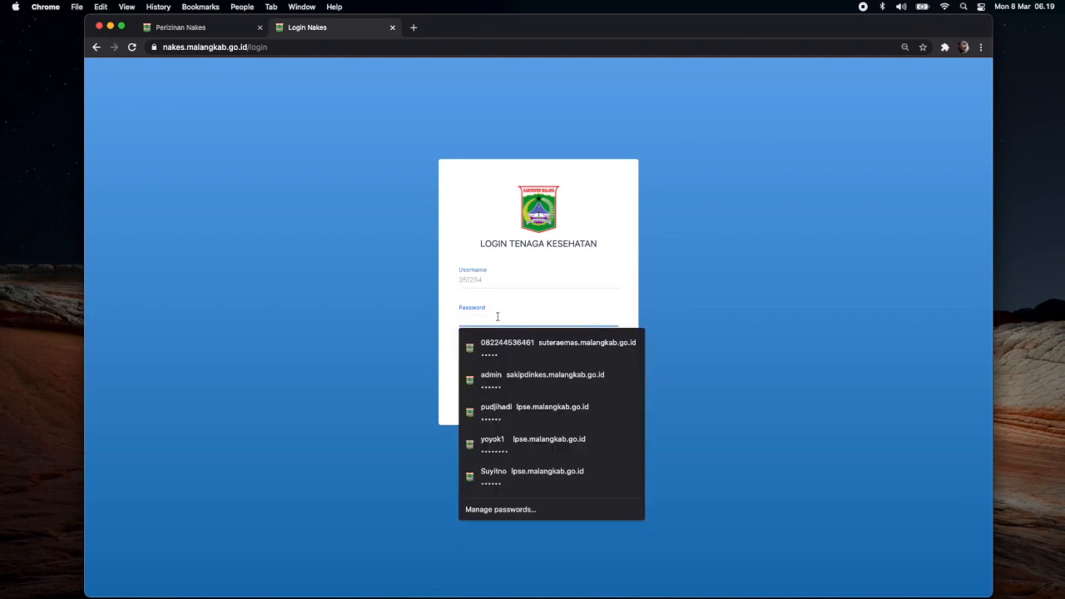
type("••••••")
left_click(508, 374)
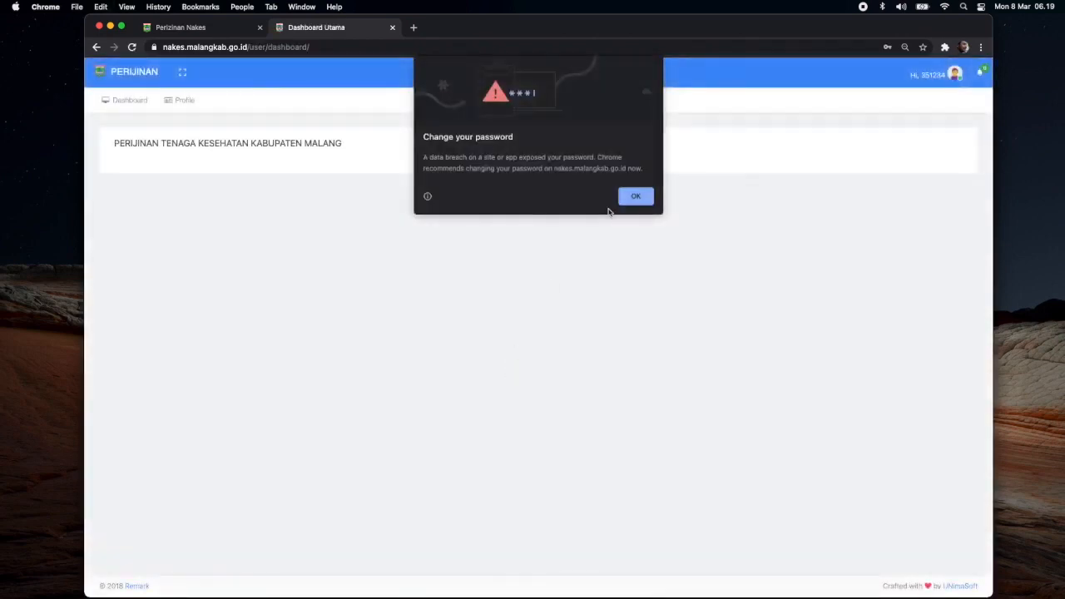
left_click(635, 201)
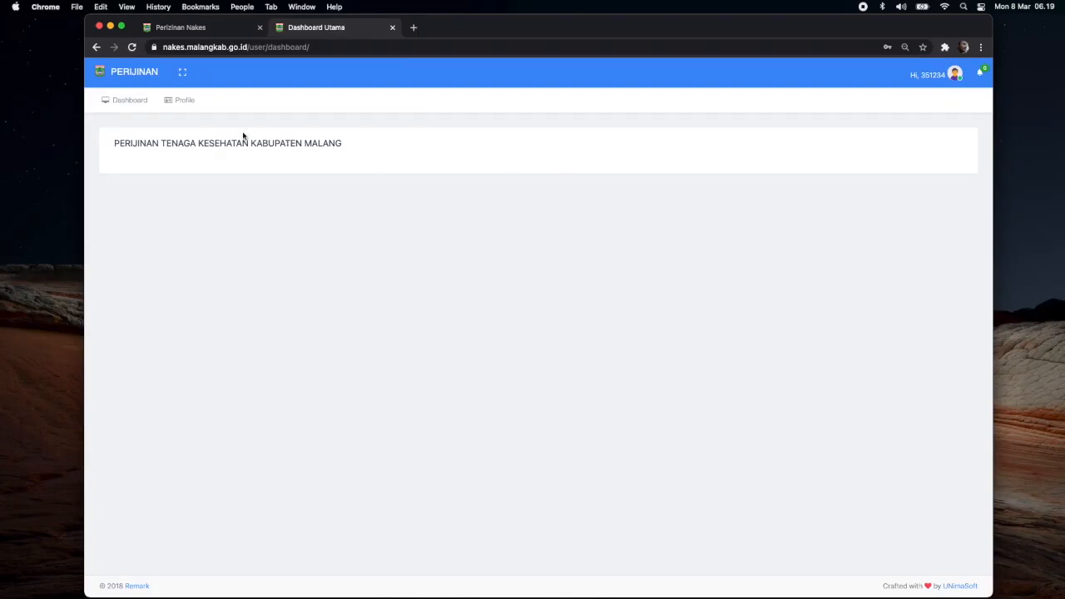
Open the profile page and review its personal data, domicile, login and STR sections
left_click(184, 104)
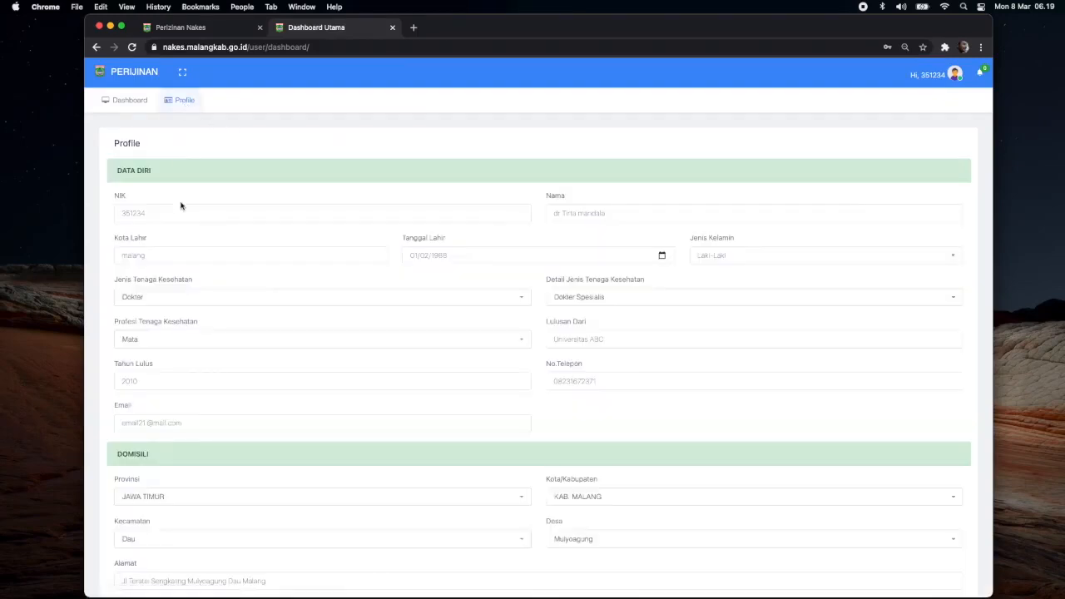
scroll(222, 189, "down", 1)
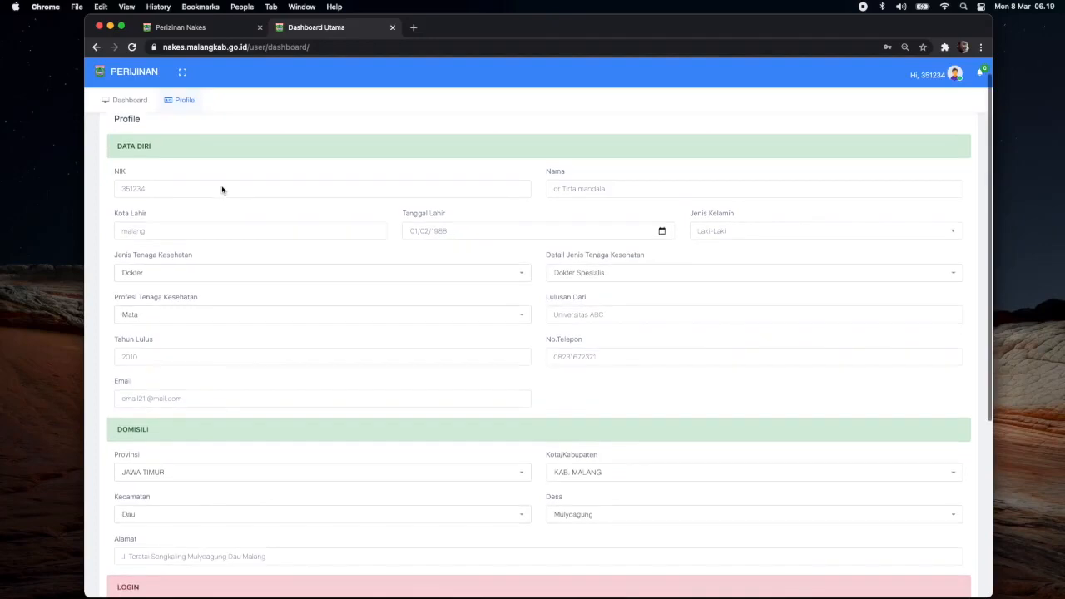
scroll(184, 298, "down", 3)
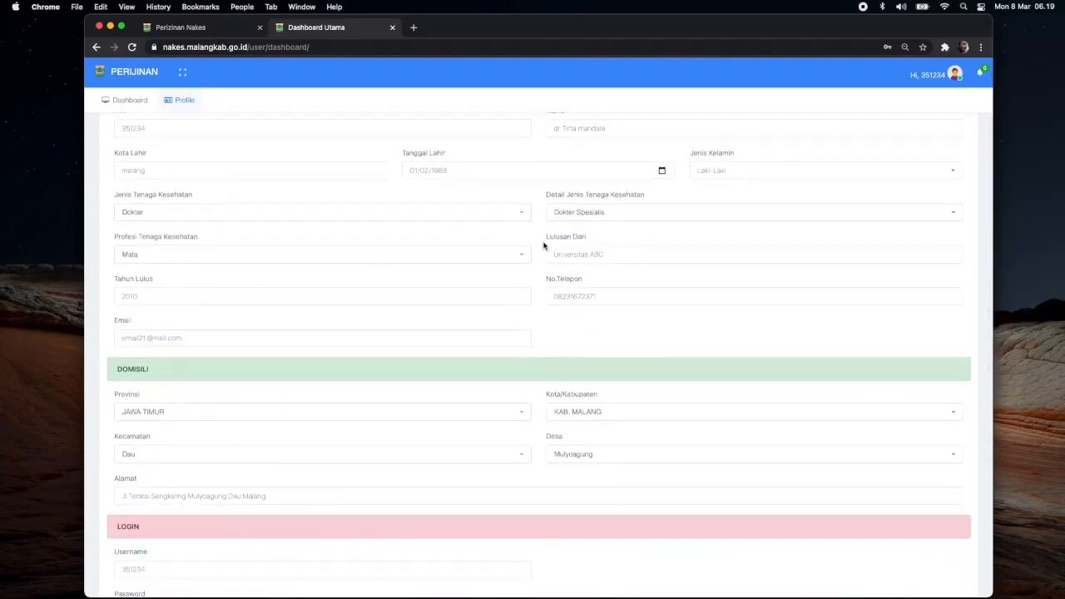
scroll(536, 262, "down", 3)
scroll(535, 264, "down", 4)
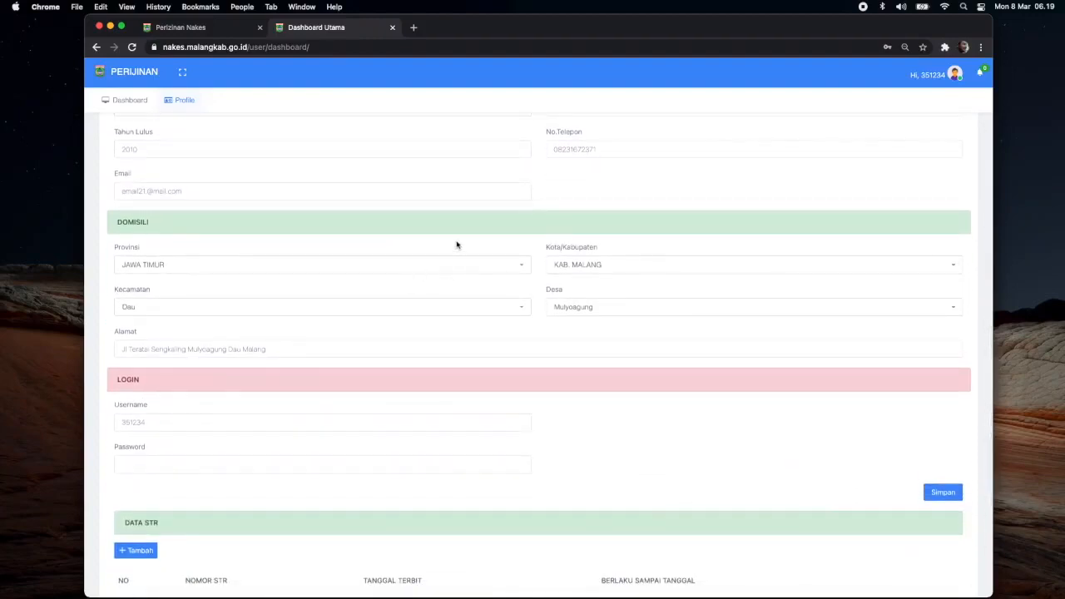
scroll(456, 246, "down", 3)
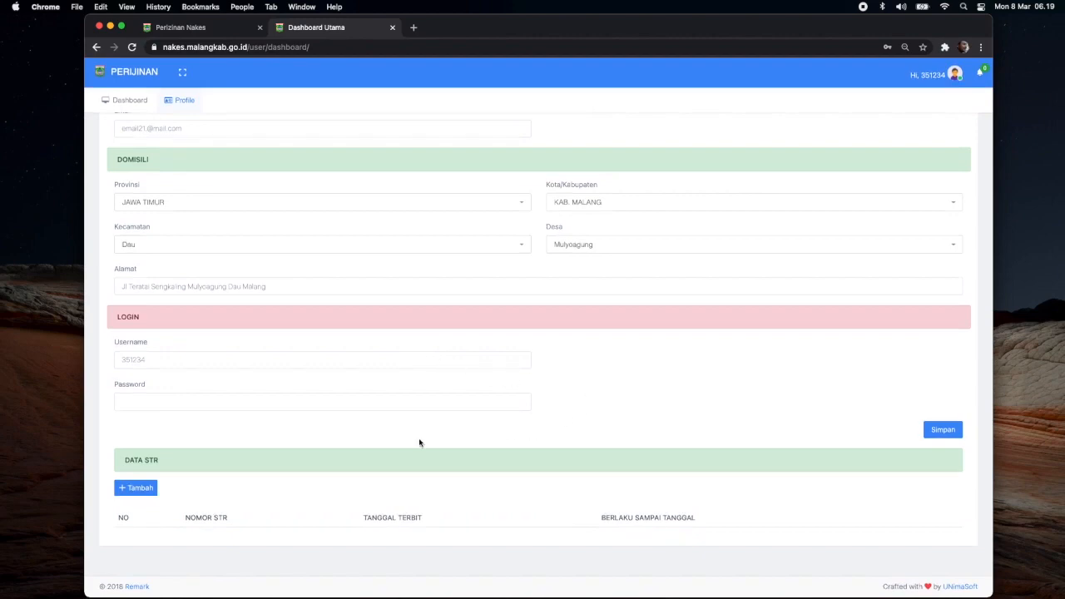
Add a new STR record to the profile, filling in the STR number and the issue date 01/03/2021
left_click(137, 489)
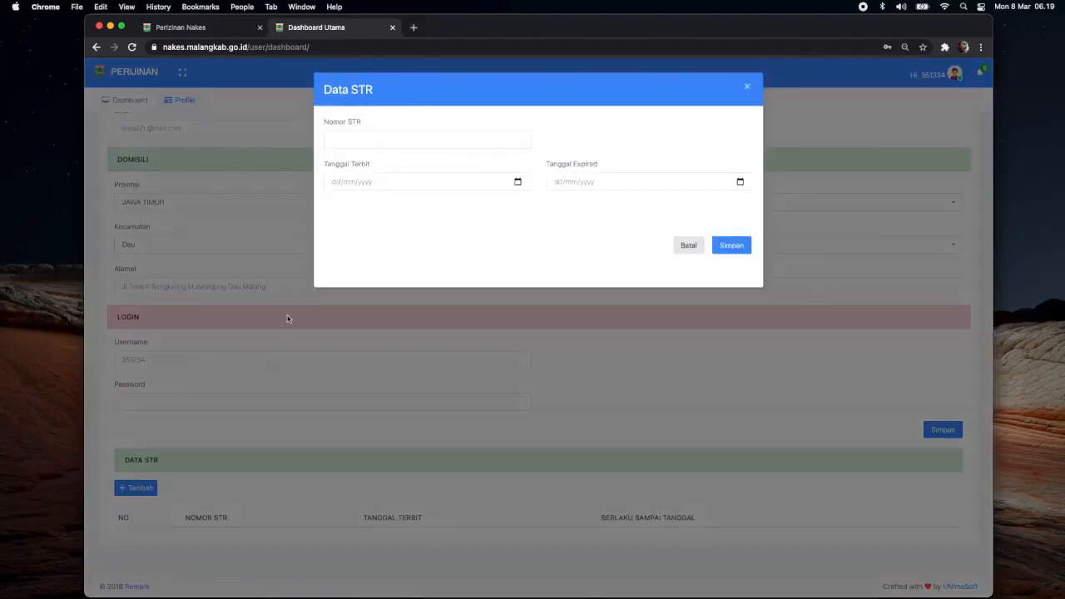
left_click(376, 136)
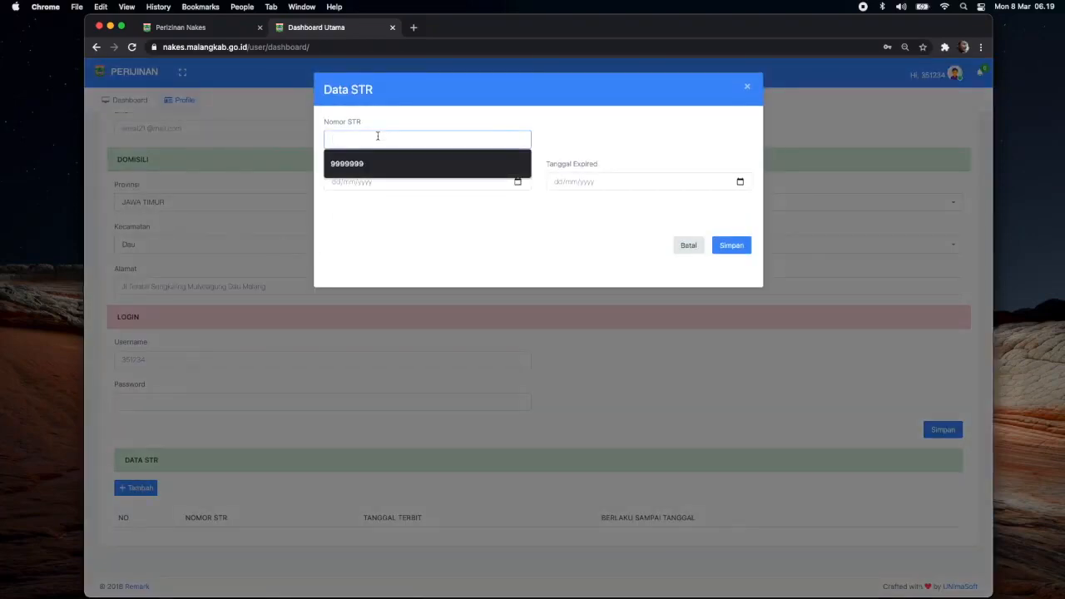
left_click(377, 163)
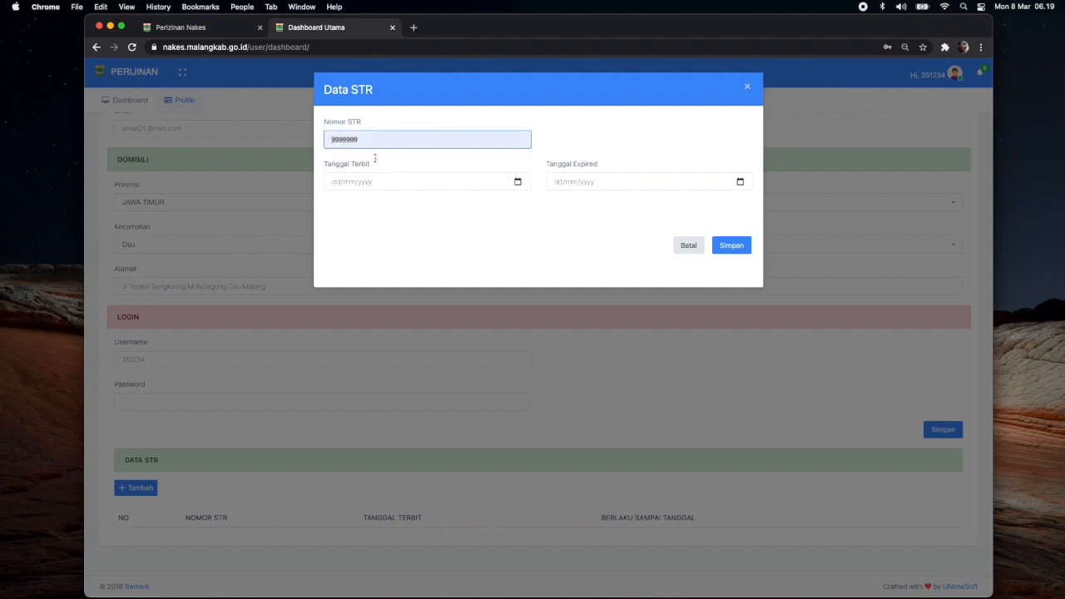
left_click(518, 181)
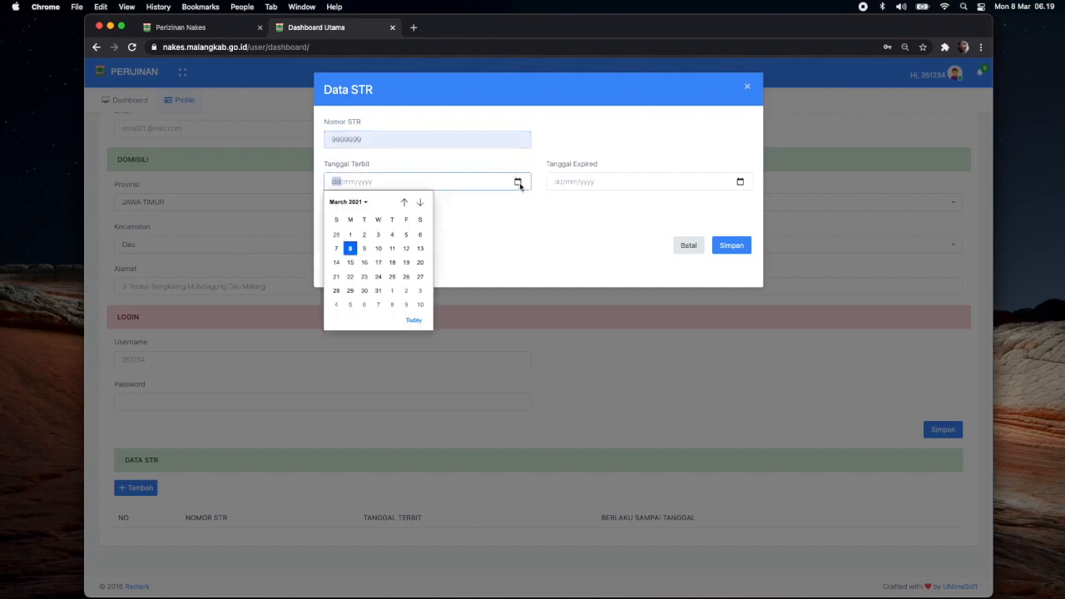
left_click(353, 237)
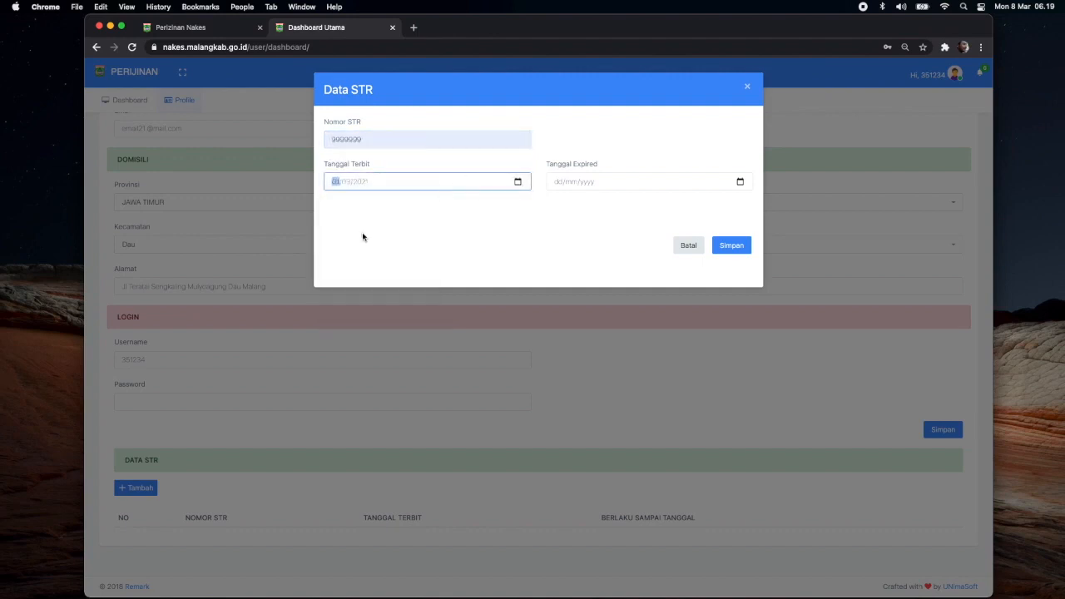
Set the STR's expiry date to 01/03/2025 and save the record
left_click(740, 181)
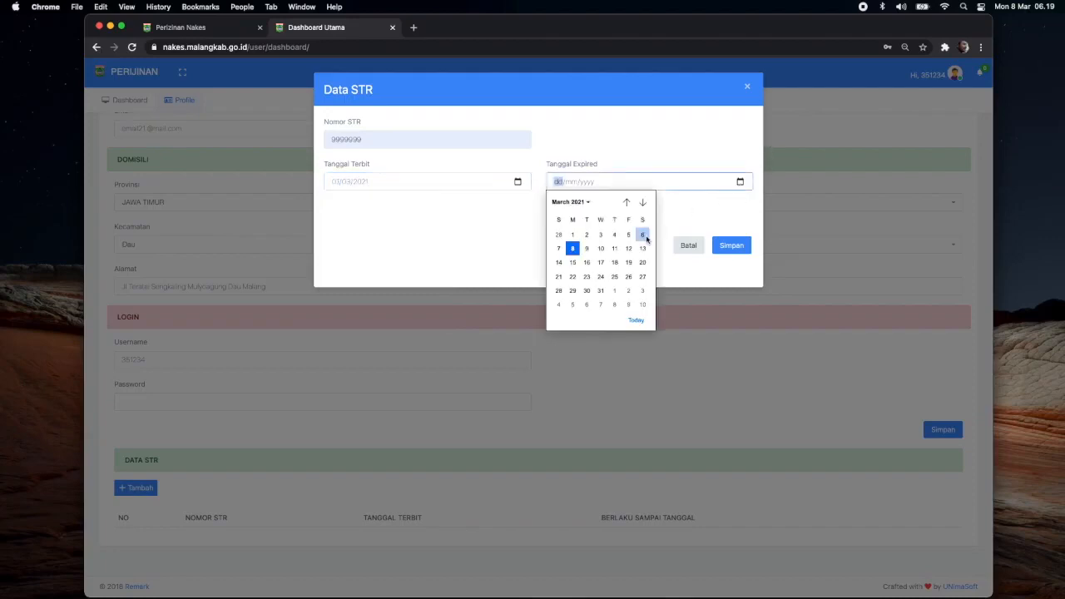
left_click(572, 236)
left_click(582, 181)
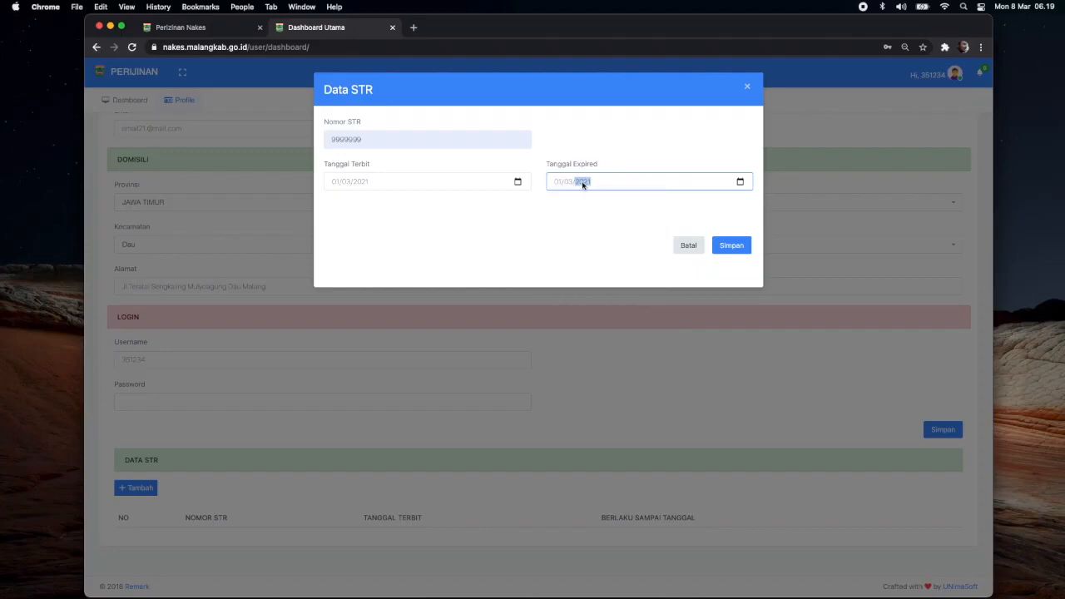
type("2")
type("2")
left_click(726, 245)
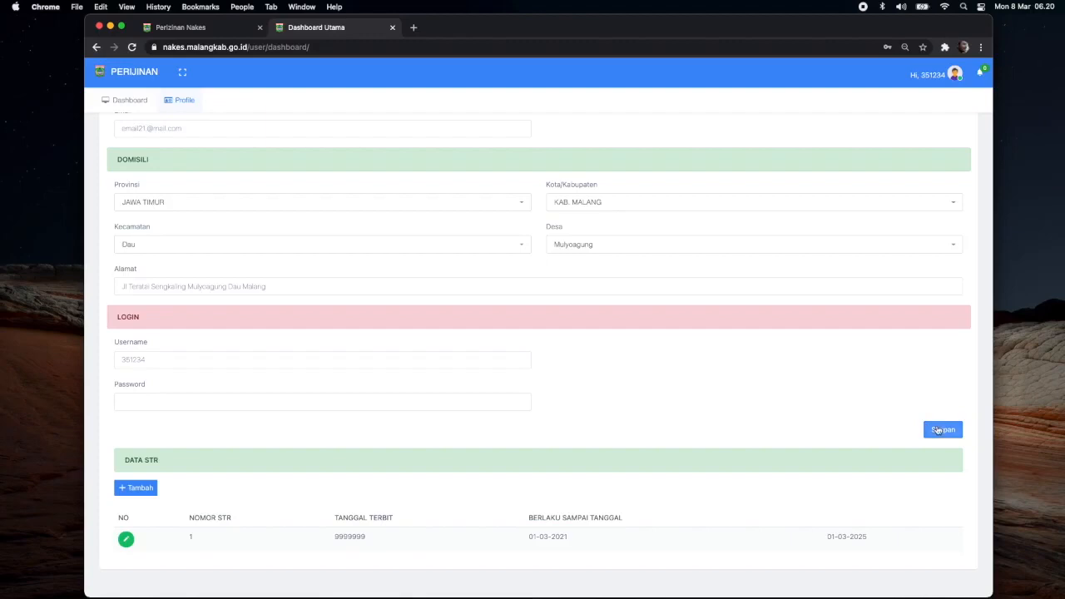
scroll(620, 414, "down", 1)
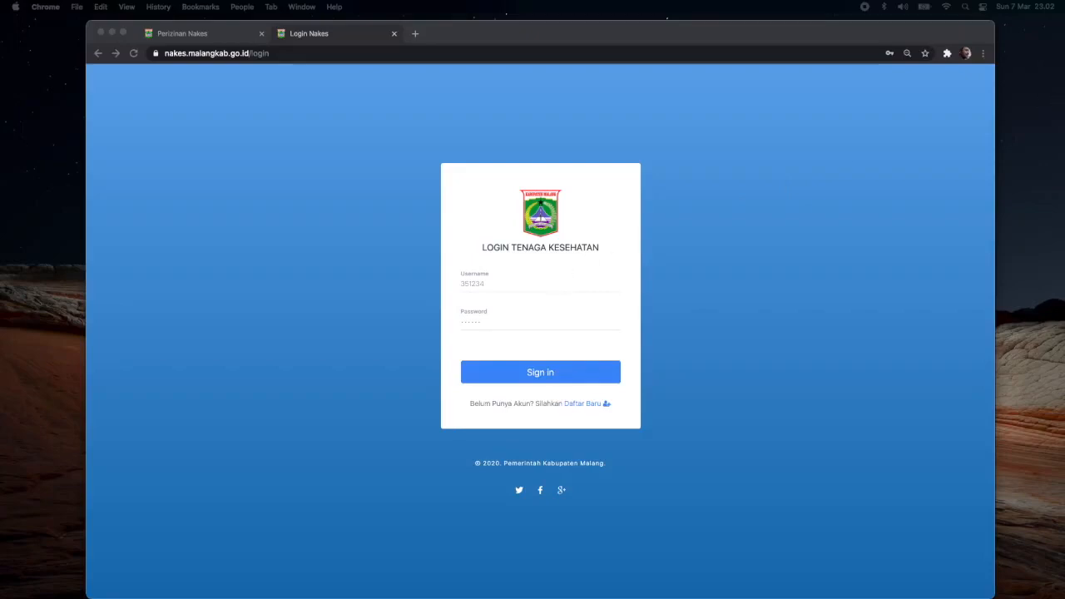
Sign in with the prefilled health worker credentials and dismiss the browser's password-change warning
left_click(547, 375)
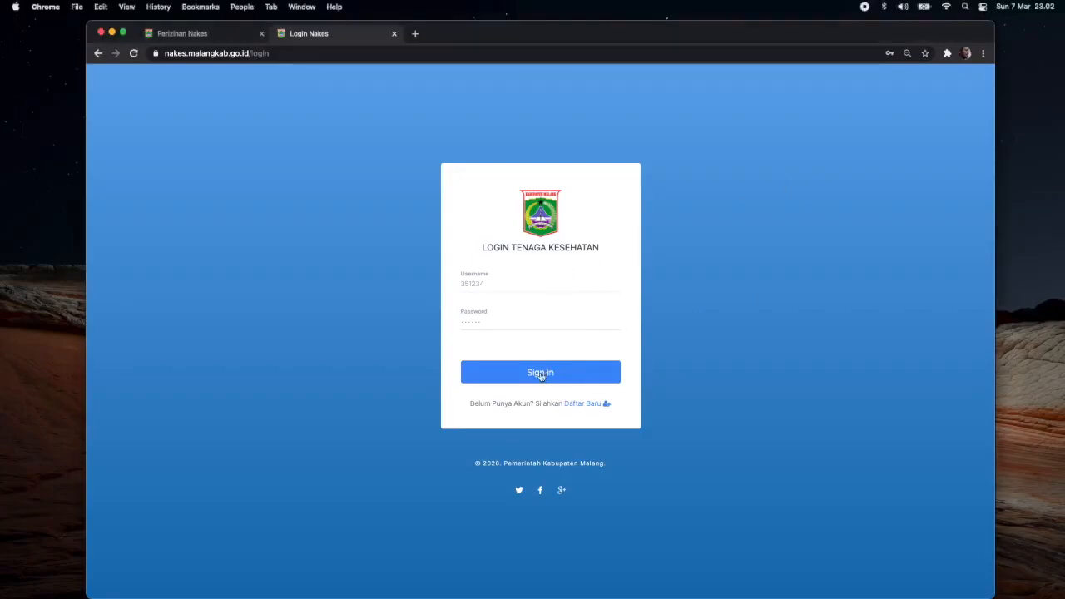
left_click(533, 377)
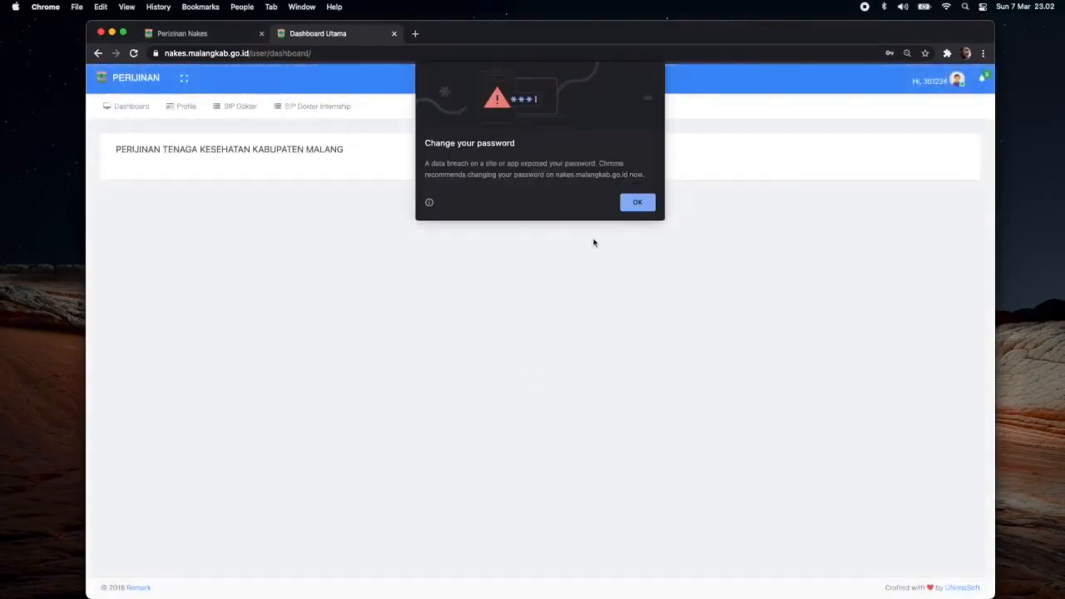
left_click(638, 203)
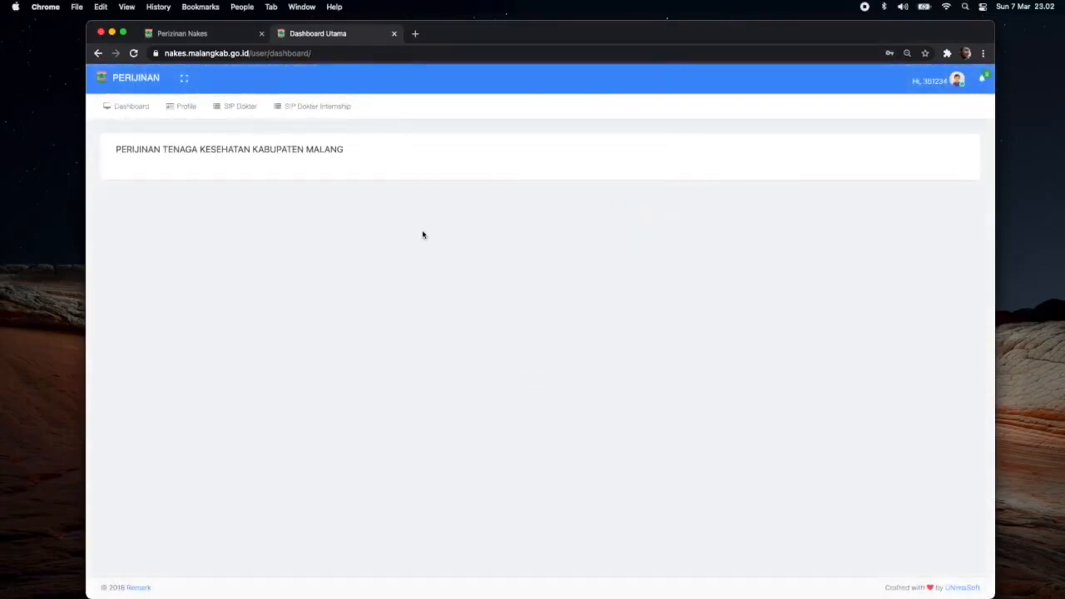
Examine the profile data and the SIP Dokter and SIP Dokter Internship pages offered to the doctor's account
left_click(187, 117)
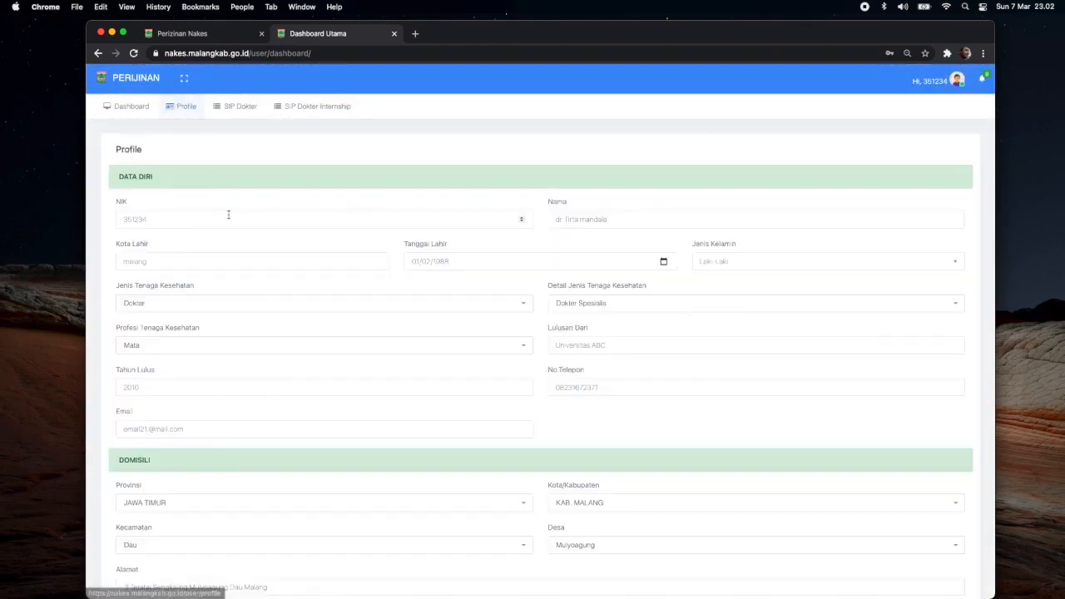
scroll(228, 214, "down", 5)
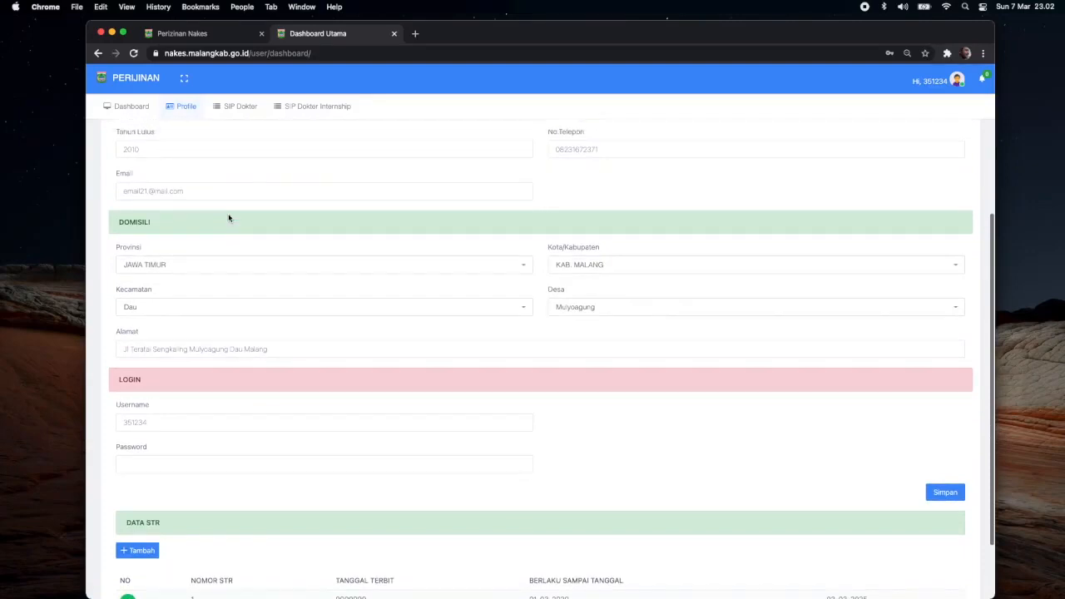
scroll(228, 218, "up", 5)
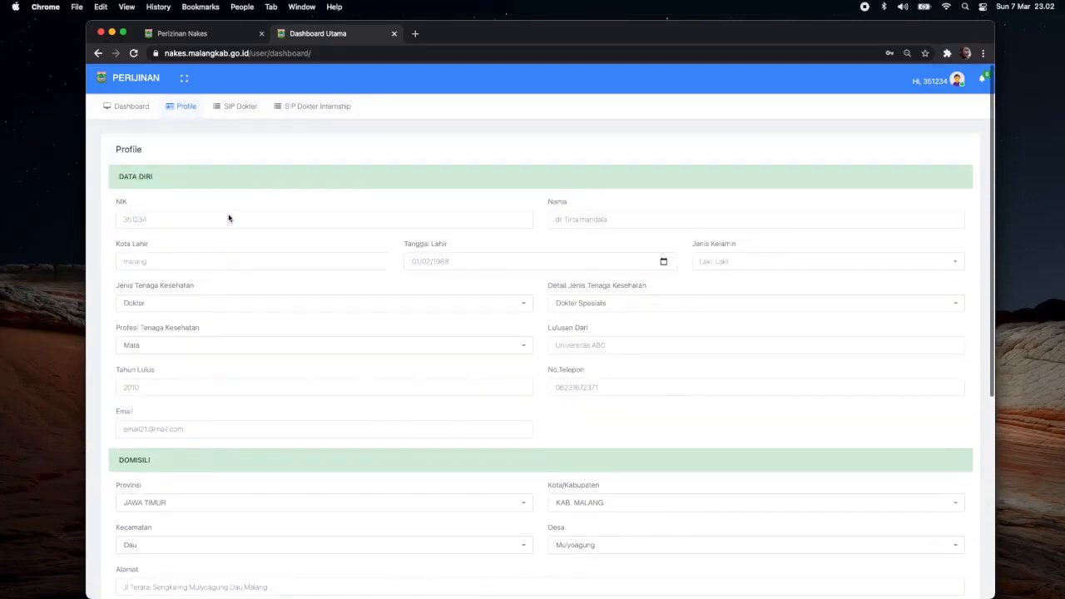
left_click(233, 113)
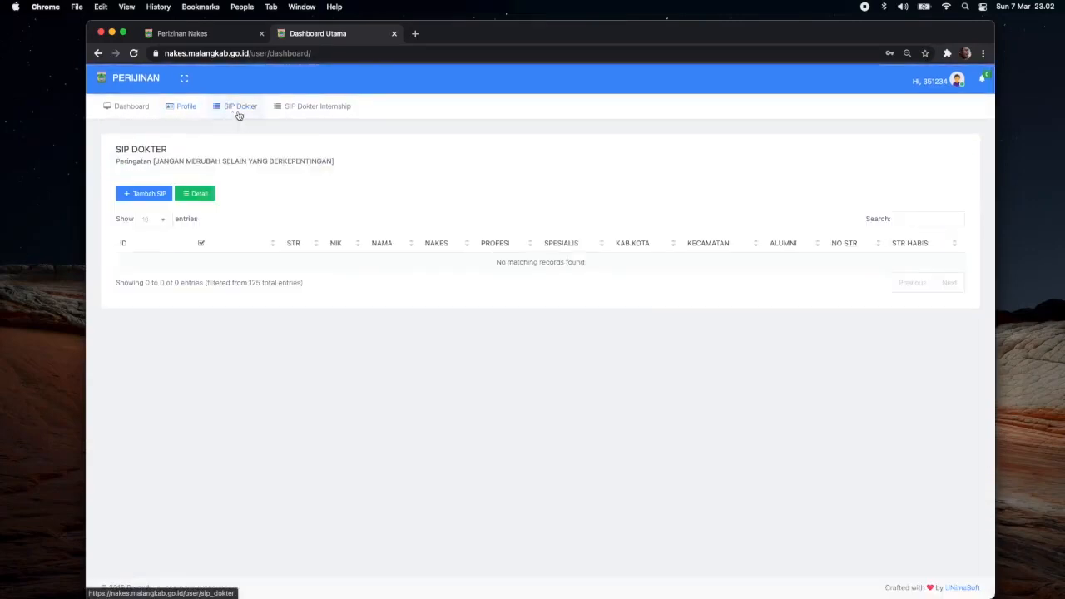
left_click(297, 112)
left_click(252, 112)
left_click(190, 110)
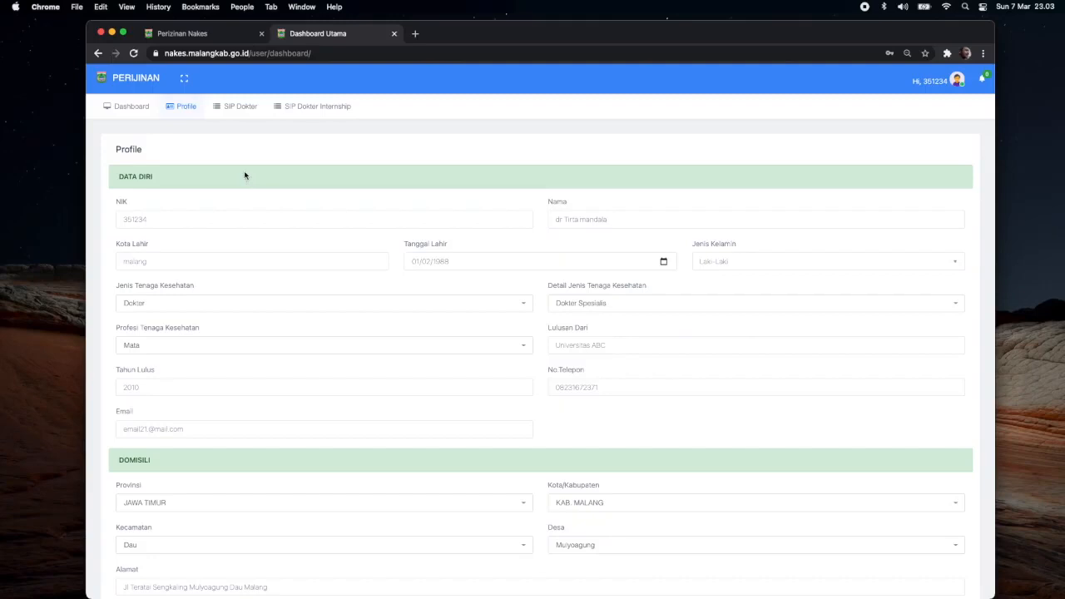
left_click(298, 114)
Start a new SIP Dokter application and select the doctor's name as the health worker
left_click(258, 119)
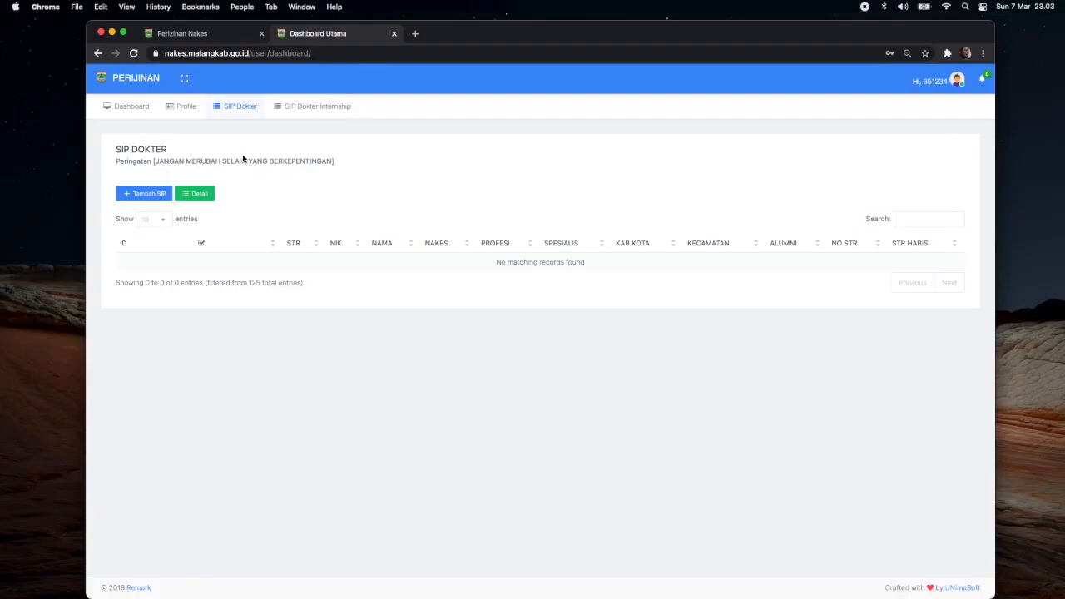
left_click(148, 196)
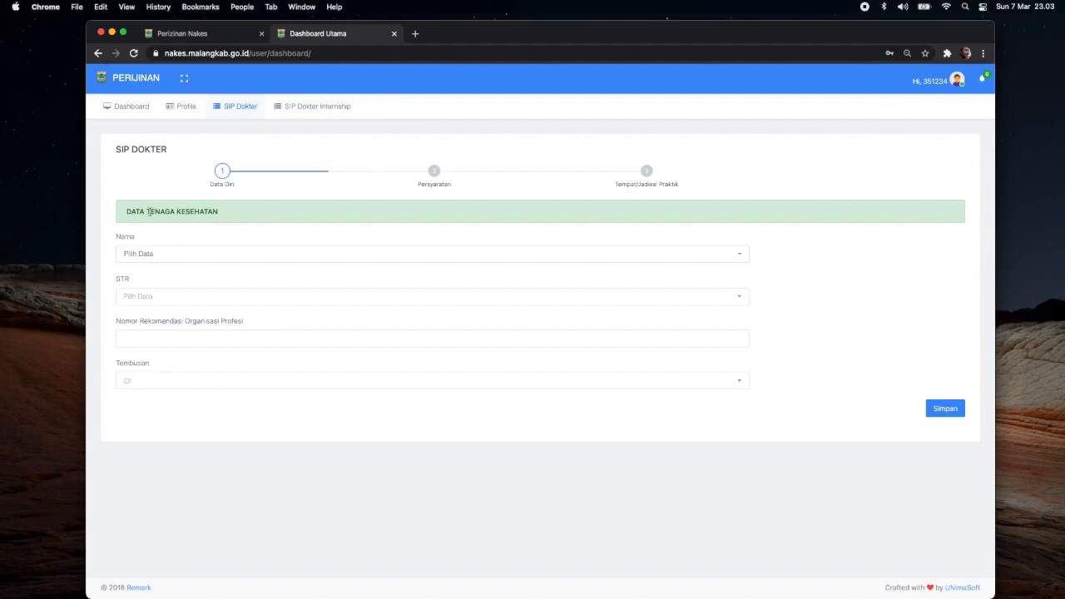
left_click(160, 255)
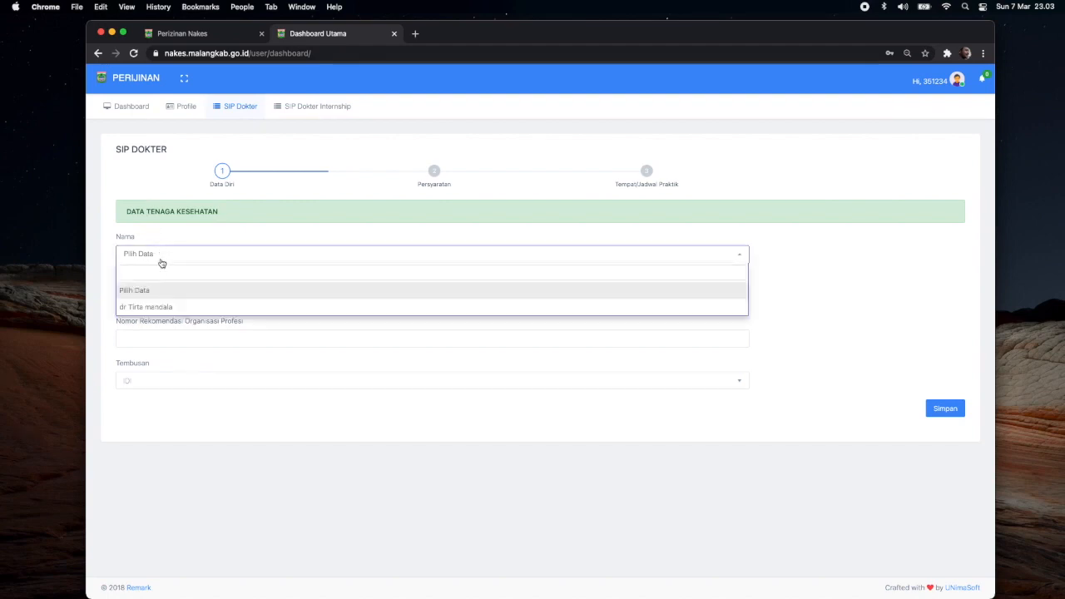
left_click(166, 307)
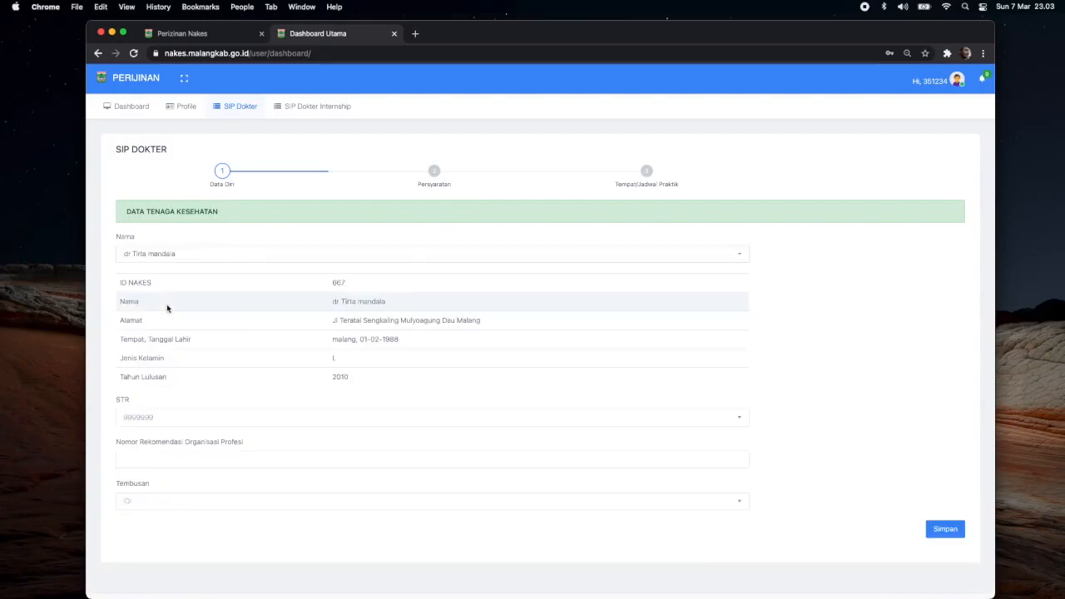
scroll(166, 306, "down", 1)
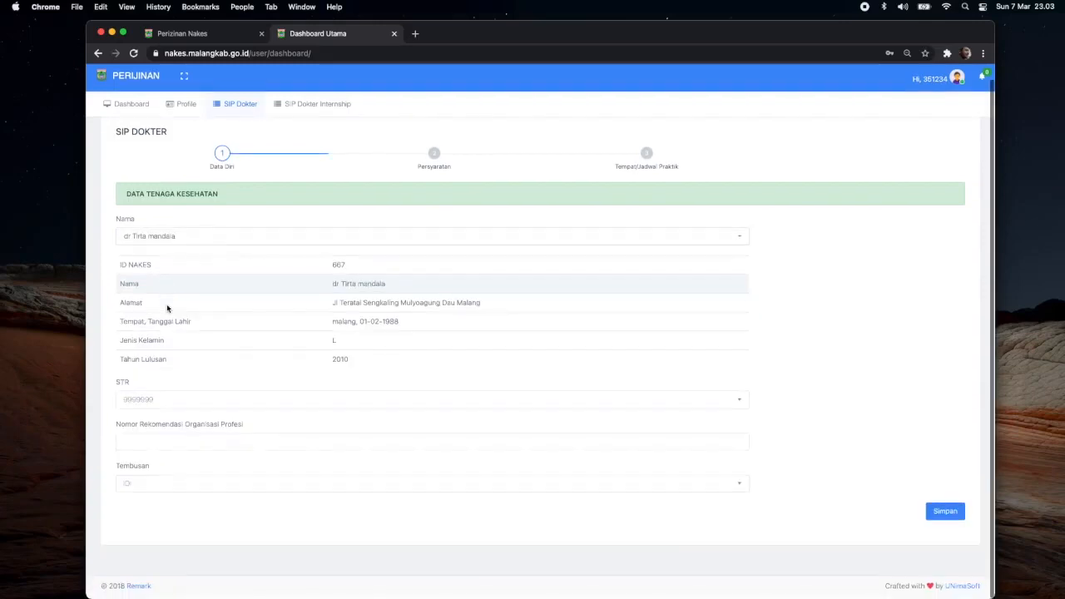
Keep the doctor's registered STR selected and fill in the professional organisation's recommendation number from the saved entries
left_click(201, 398)
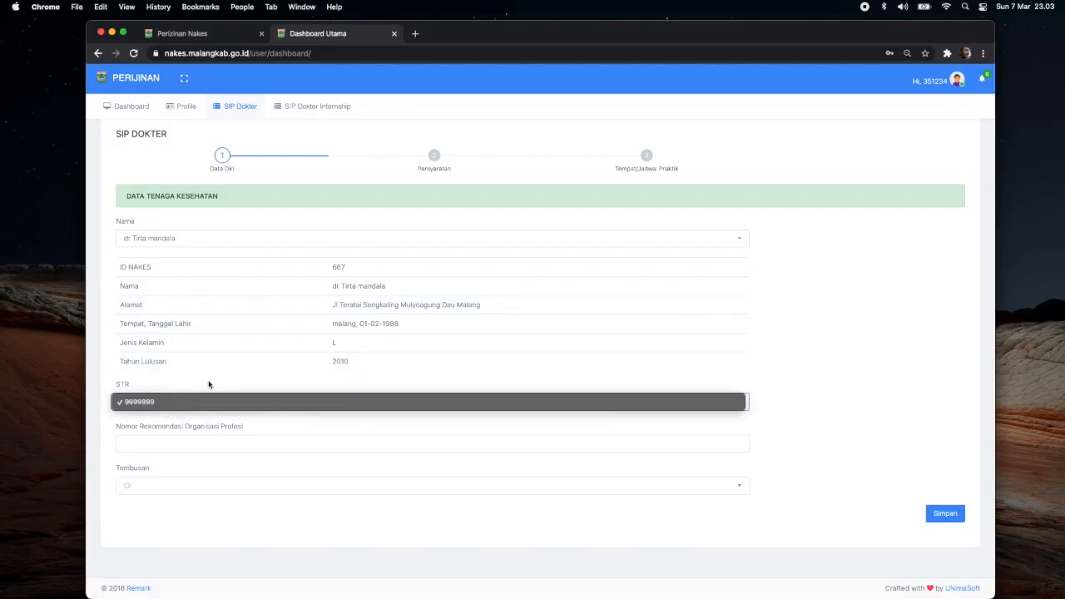
left_click(209, 385)
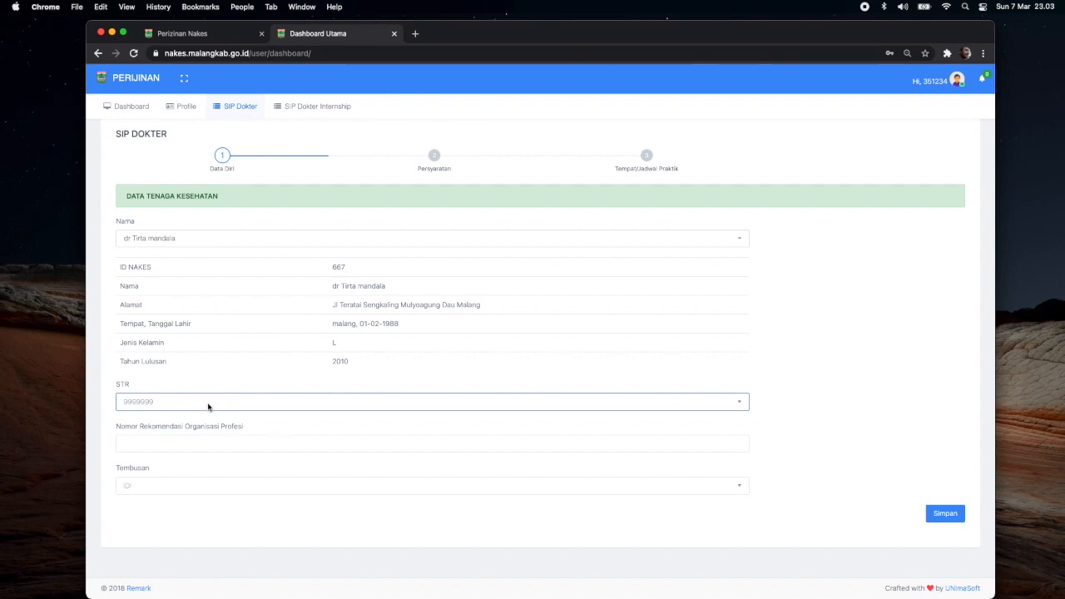
left_click(208, 404)
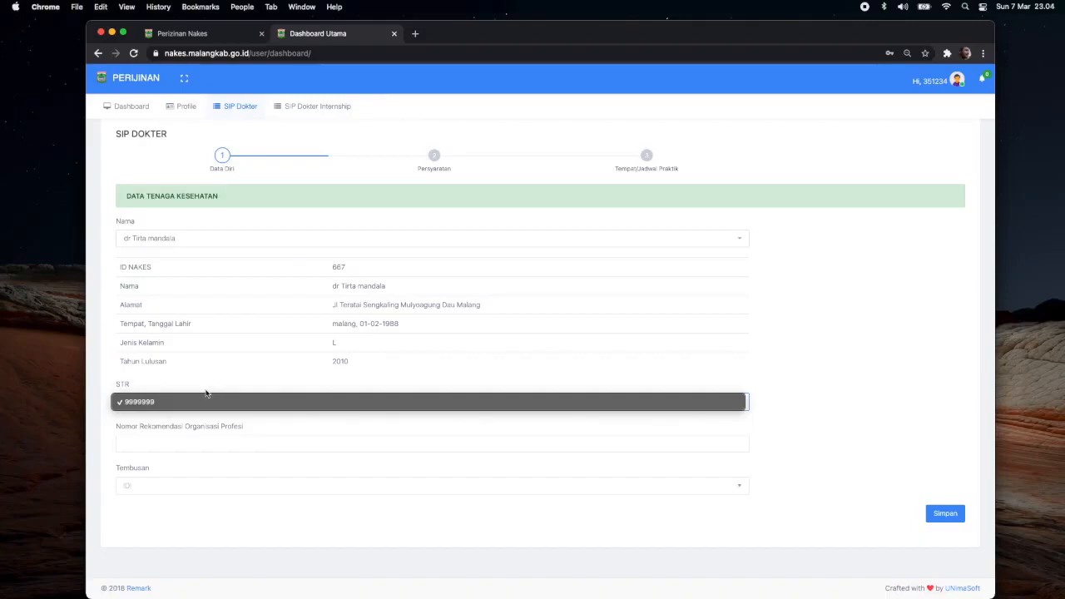
left_click(197, 451)
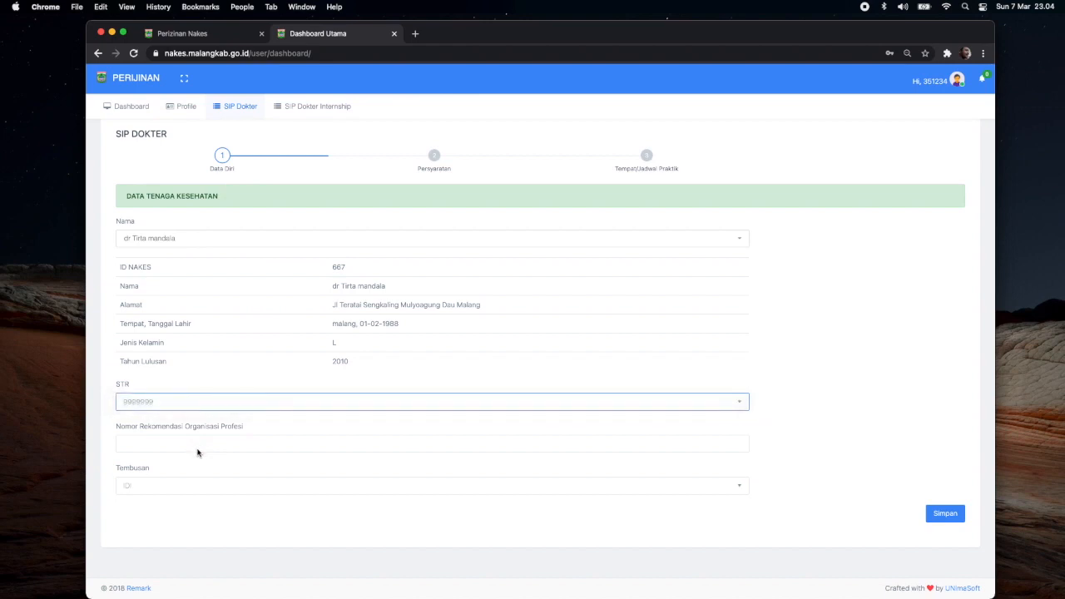
left_click(181, 448)
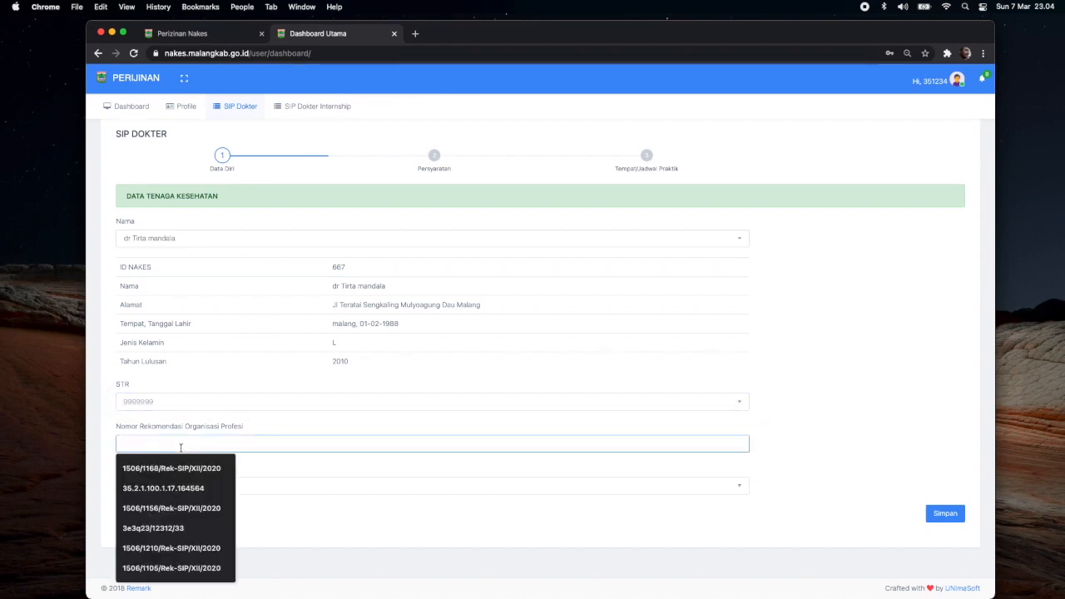
left_click(179, 488)
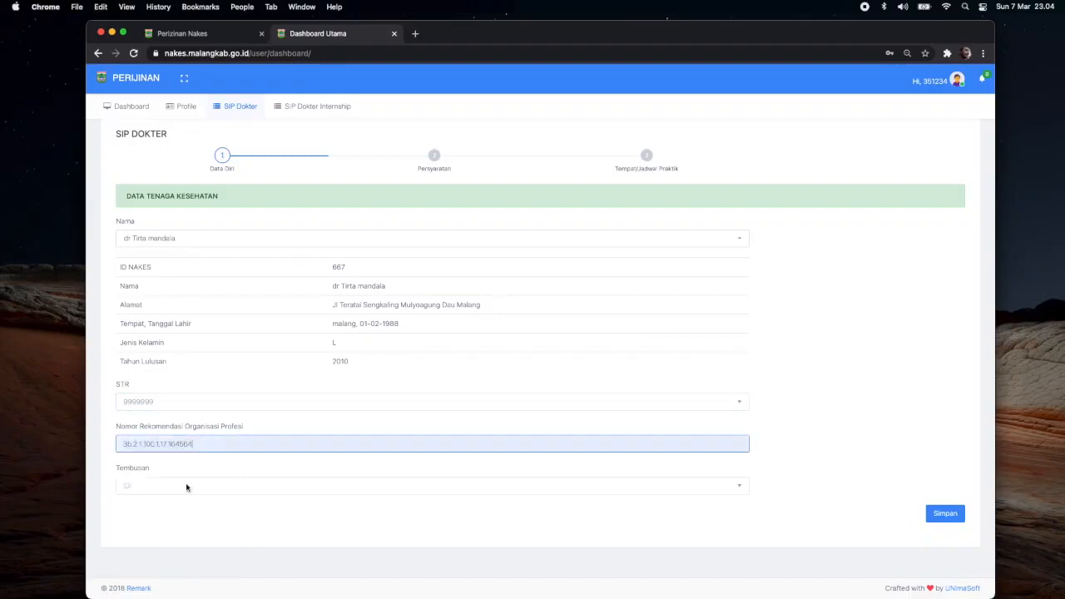
left_click(192, 472)
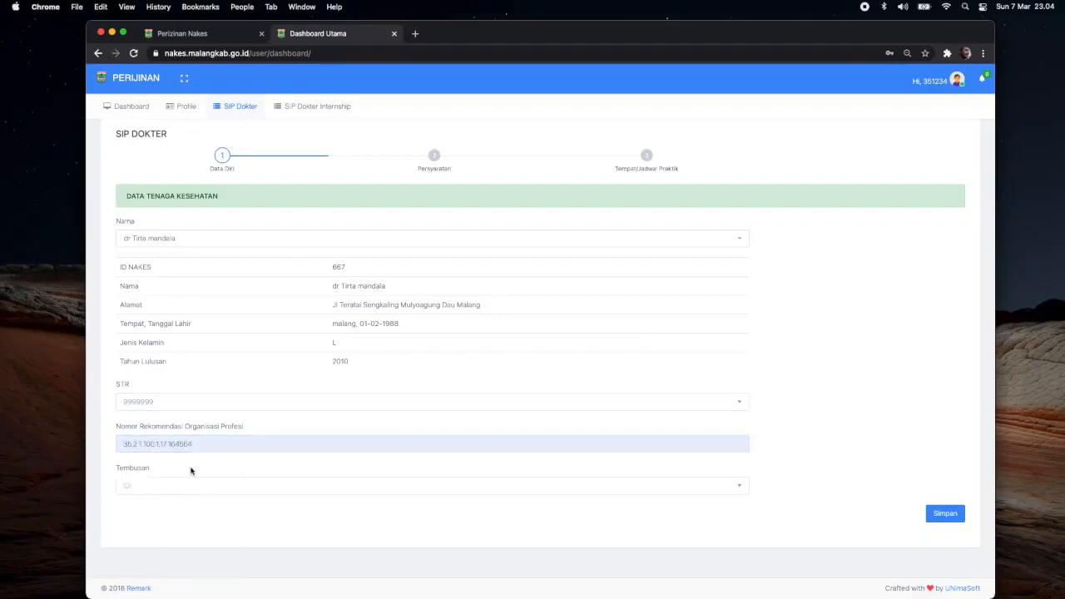
Set Tembusan to IDI and save the Data Diri stage of the application
left_click(196, 484)
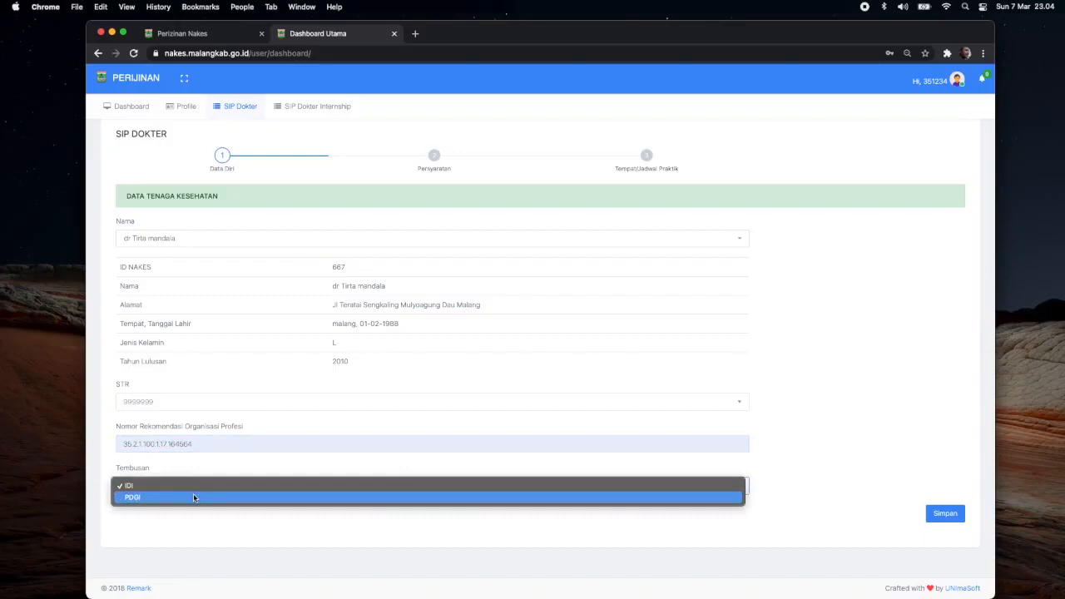
left_click(198, 485)
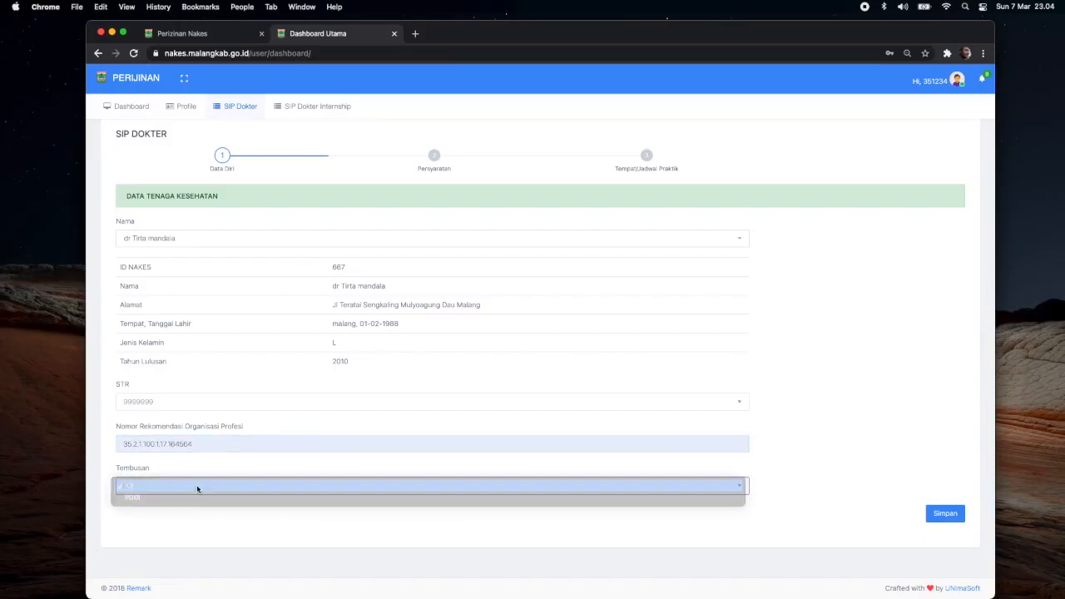
left_click(940, 514)
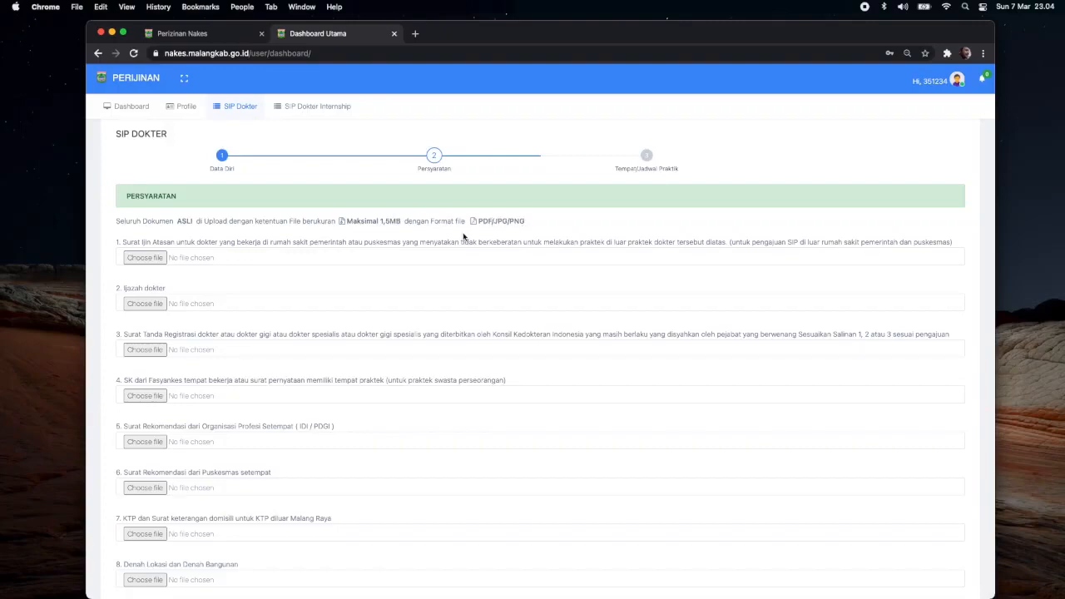
Review the list of required documents and the upload rules in the Persyaratan stage
scroll(464, 237, "down", 1)
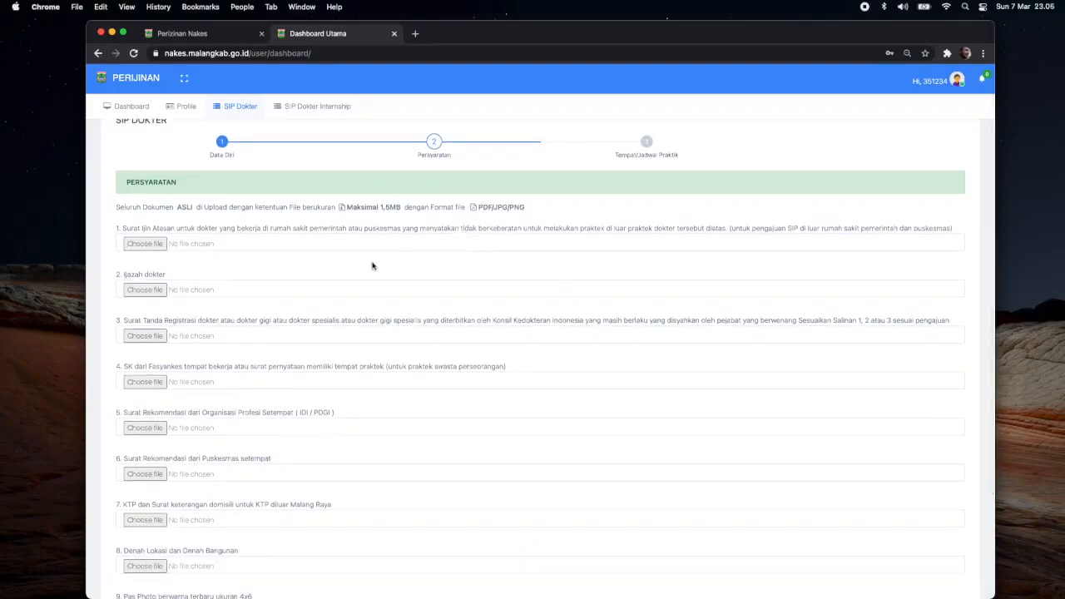
scroll(372, 265, "down", 1)
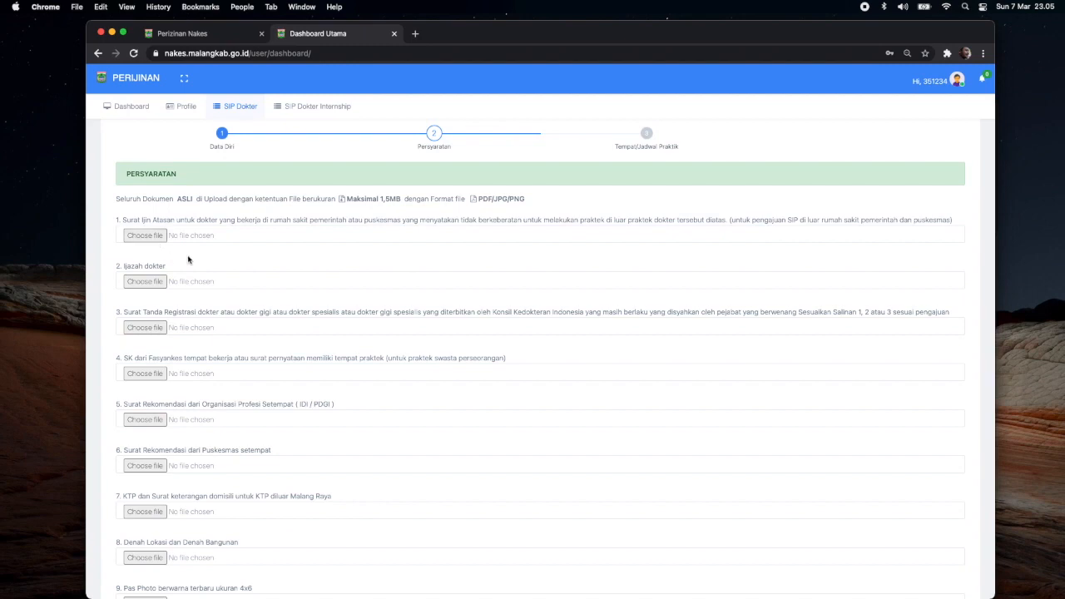
scroll(189, 260, "down", 5)
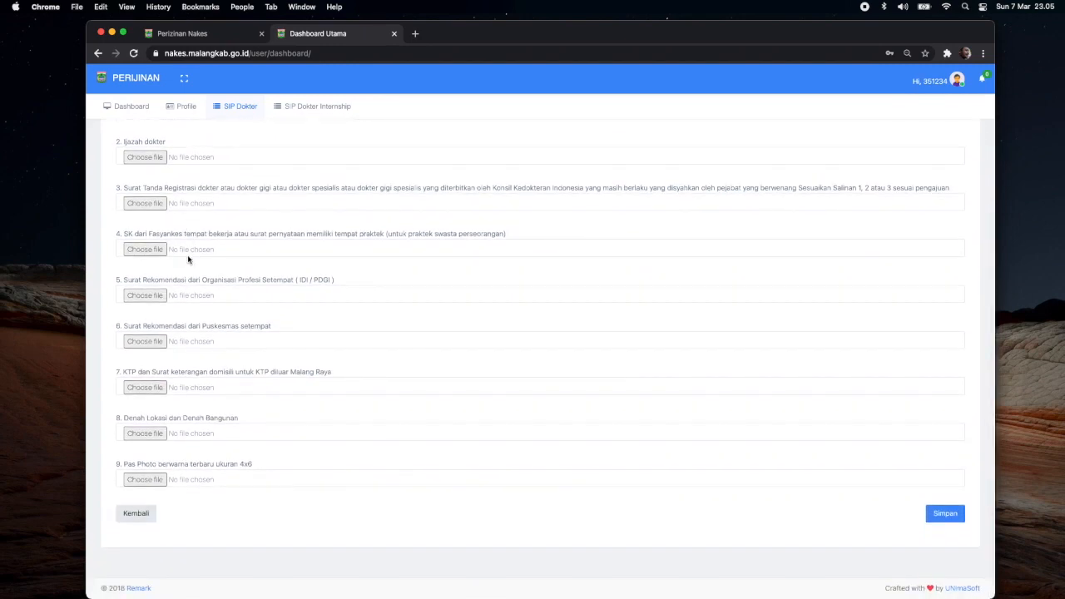
Go through the nine document requirements once more, from Surat Ijin Atasan to the 4x6 Pas Photo
scroll(188, 260, "up", 3)
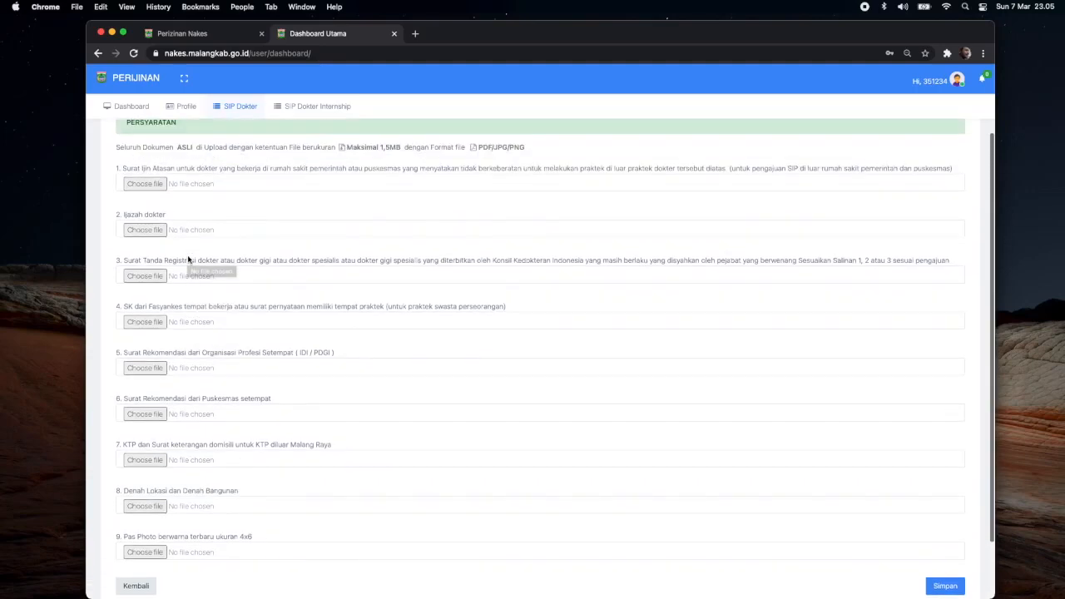
scroll(188, 261, "up", 2)
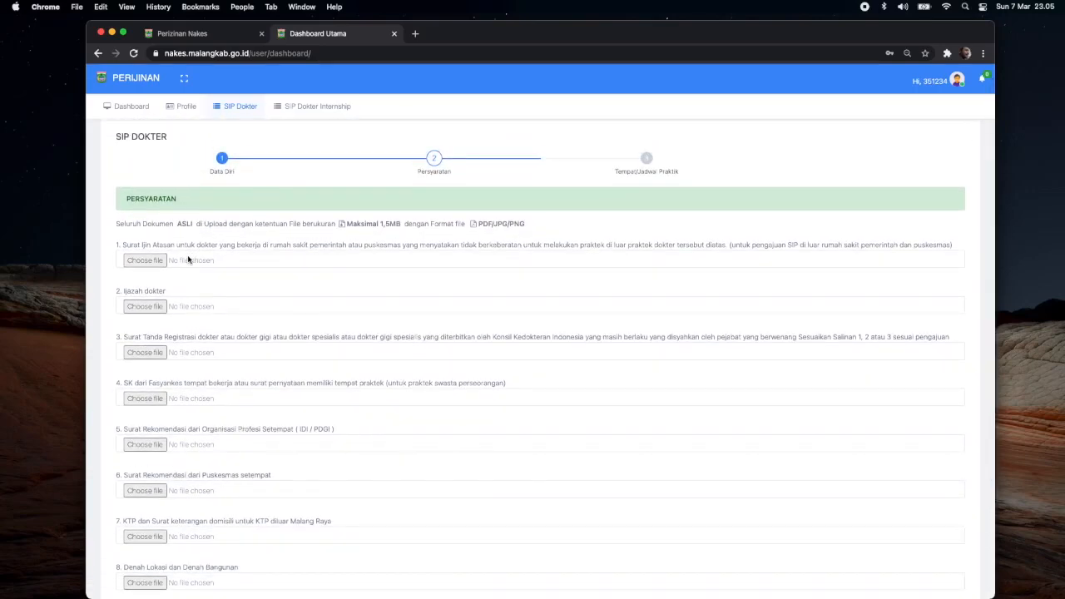
scroll(188, 260, "down", 3)
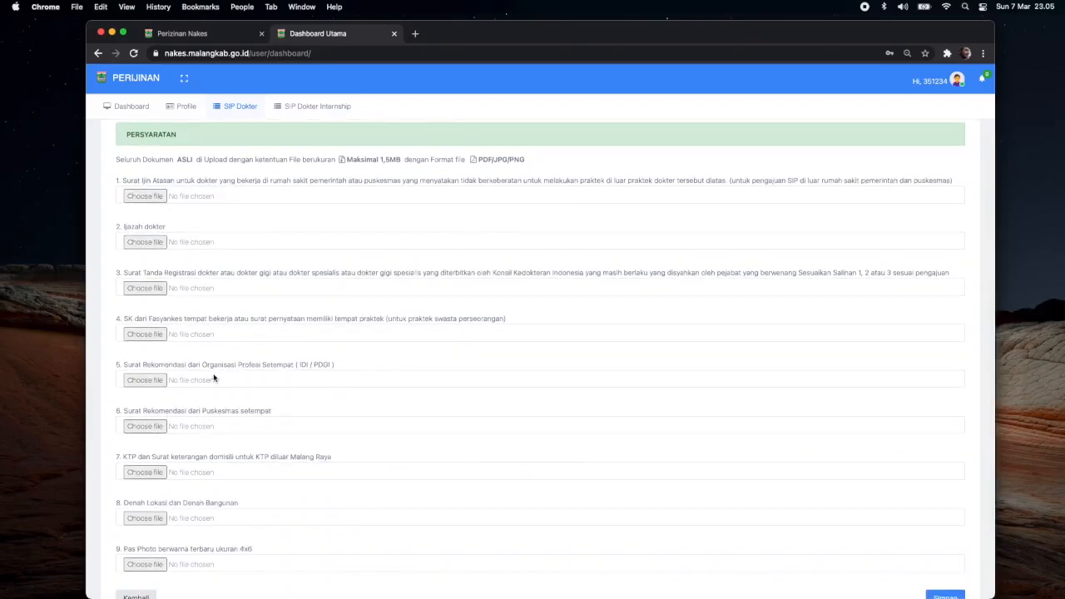
scroll(214, 378, "down", 1)
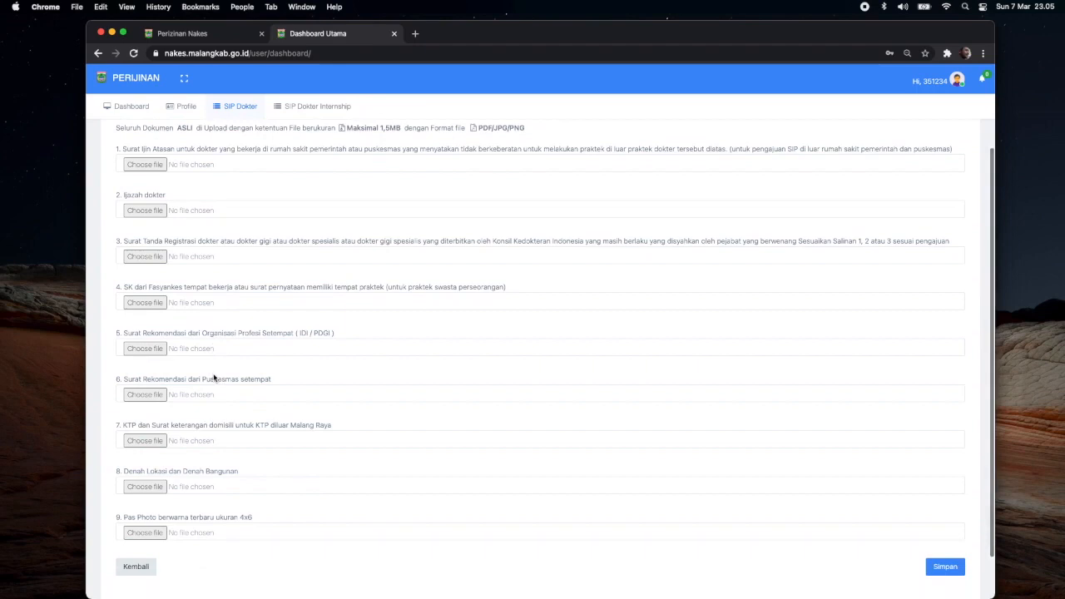
scroll(214, 379, "down", 1)
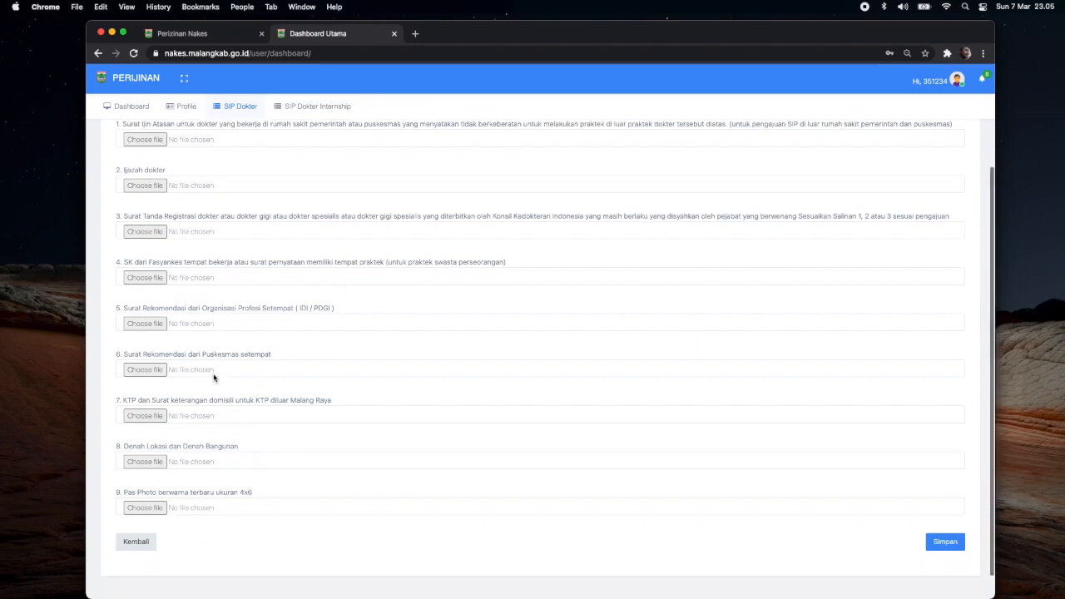
scroll(214, 378, "up", 4)
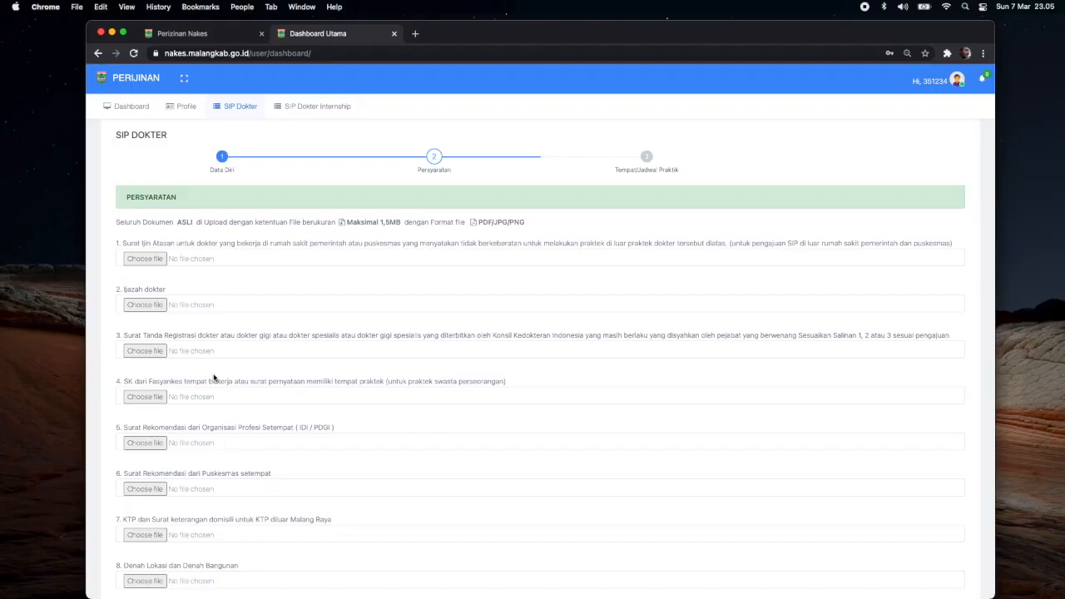
Attach ktp.jpeg from Downloads to requirement 7, KTP dan Surat keterangan domisili, and save the Persyaratan stage
scroll(213, 377, "down", 3)
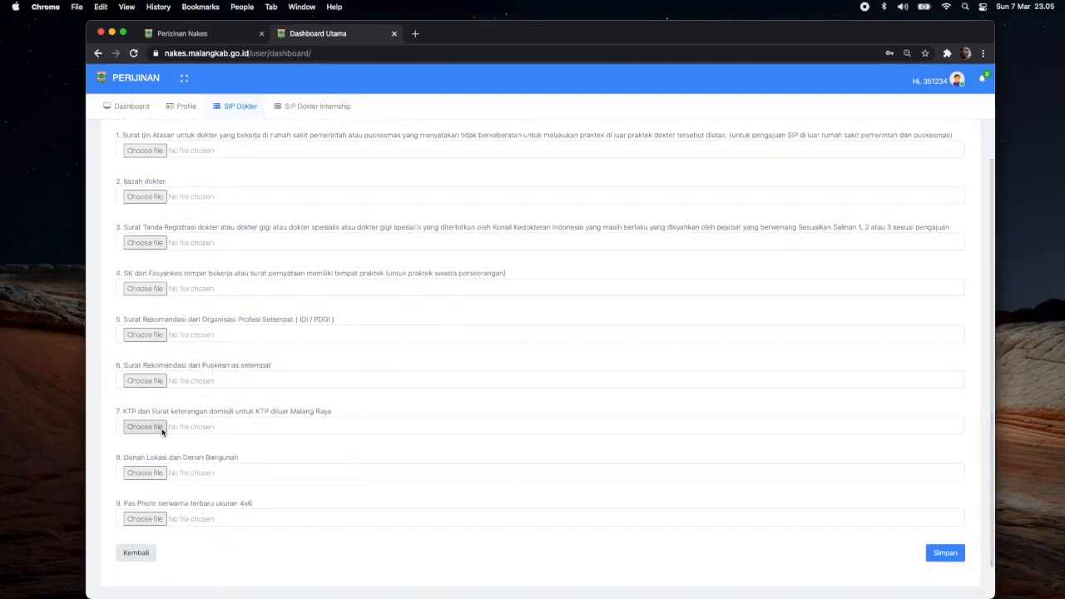
left_click(163, 430)
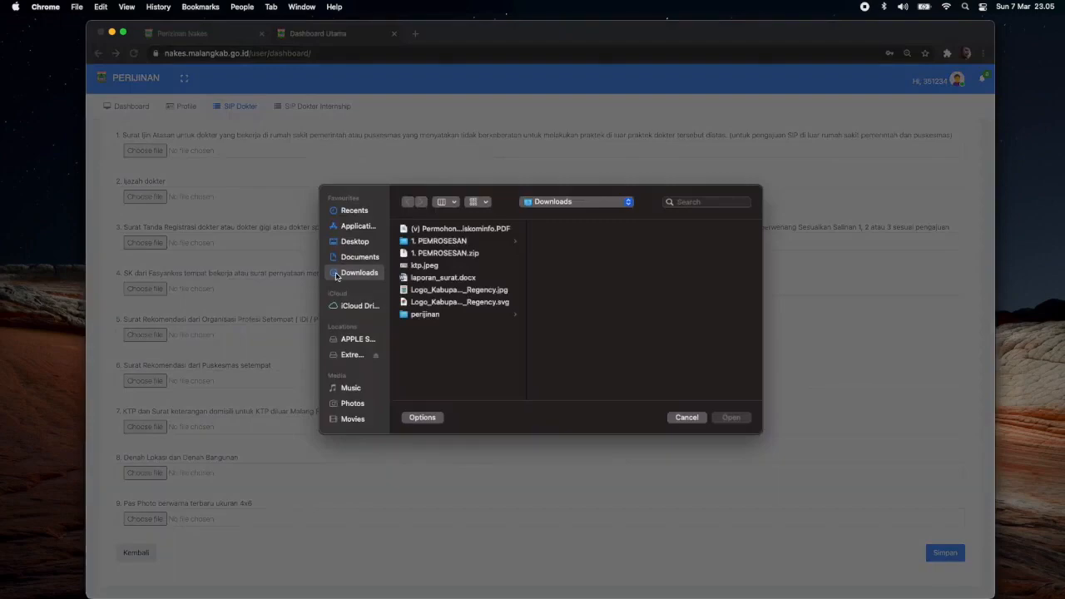
left_click(425, 268)
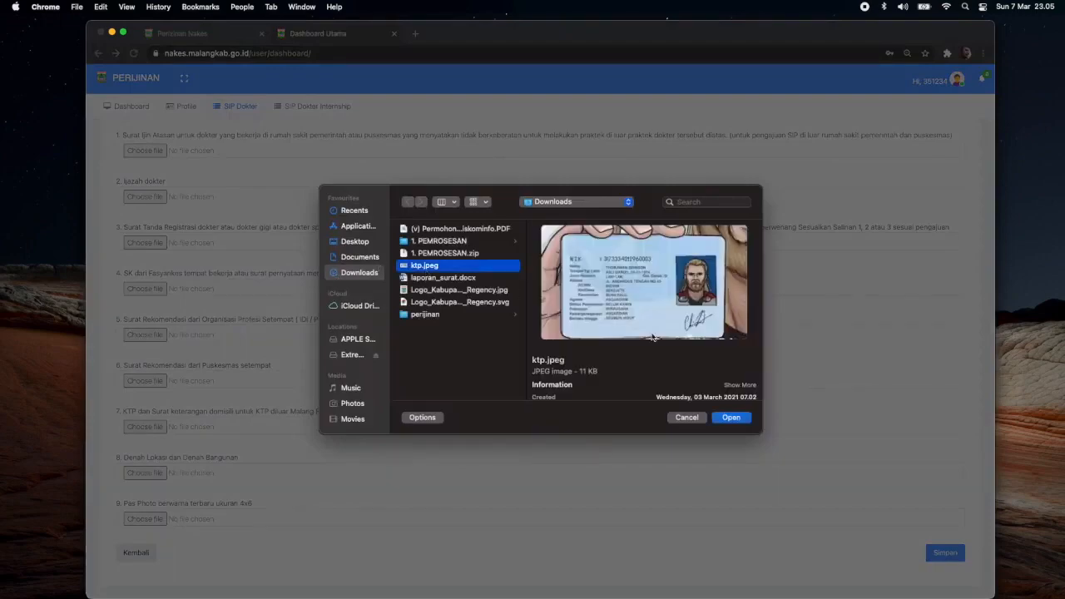
left_click(724, 417)
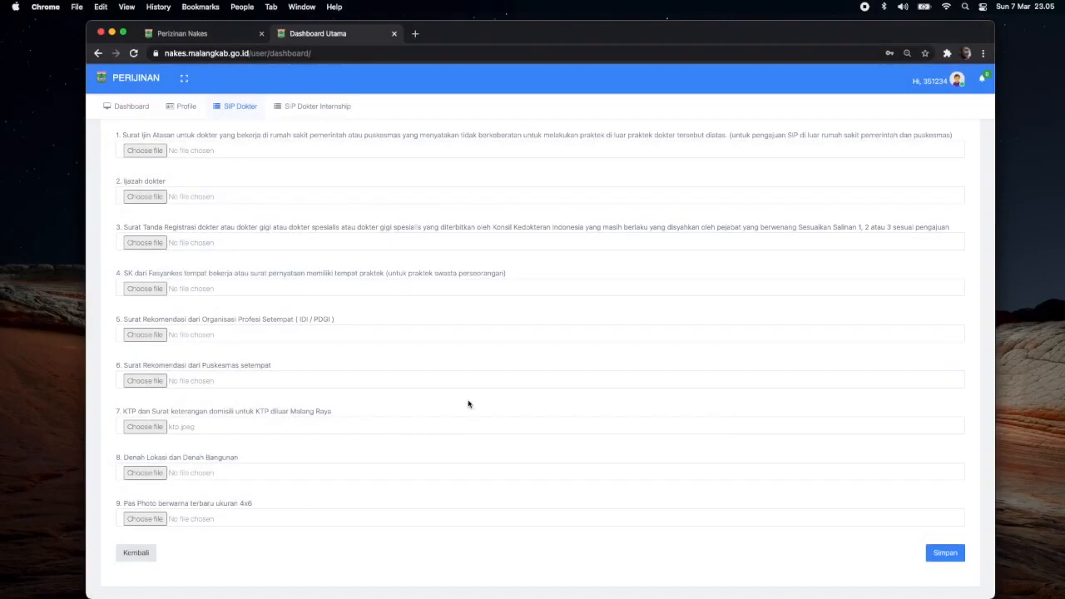
scroll(469, 404, "down", 2)
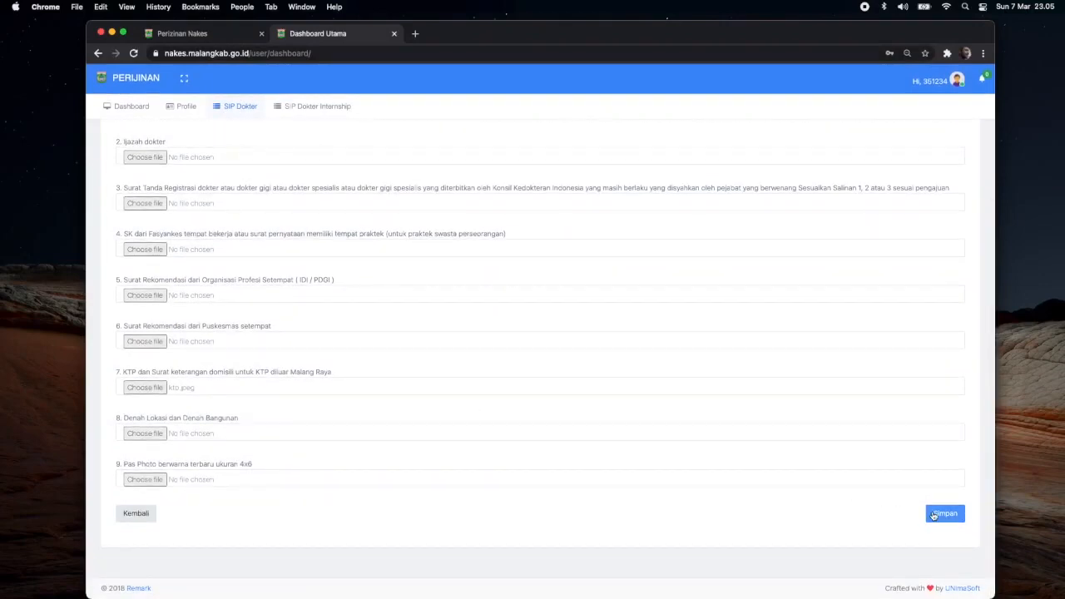
left_click(934, 515)
Look over the Tempat/Jadwal Praktik form and return to the SIP Dokter list without filling it in
scroll(623, 526, "down", 5)
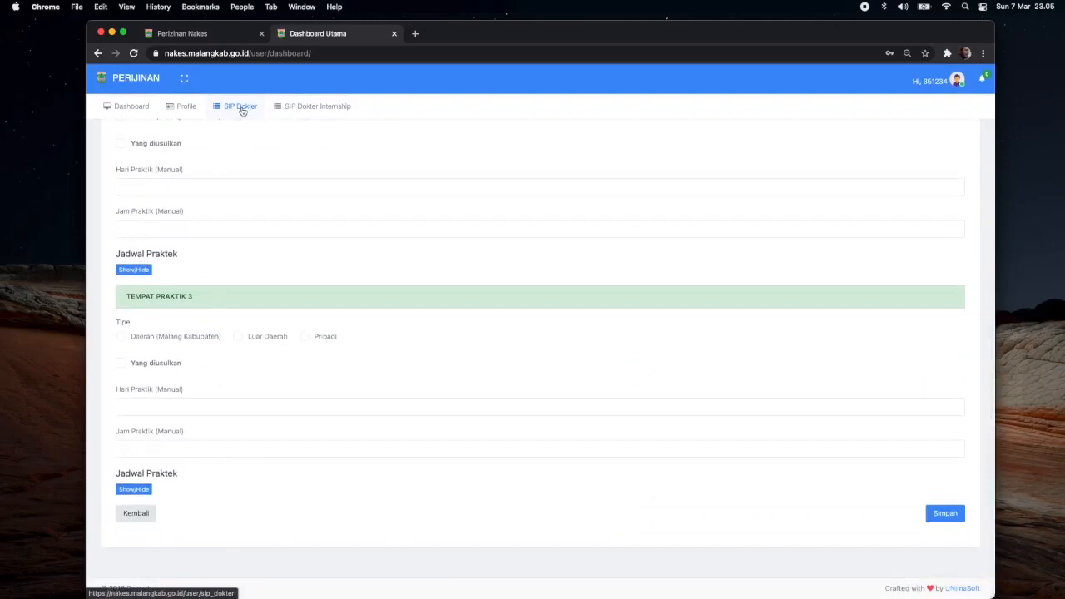
scroll(245, 324, "up", 5)
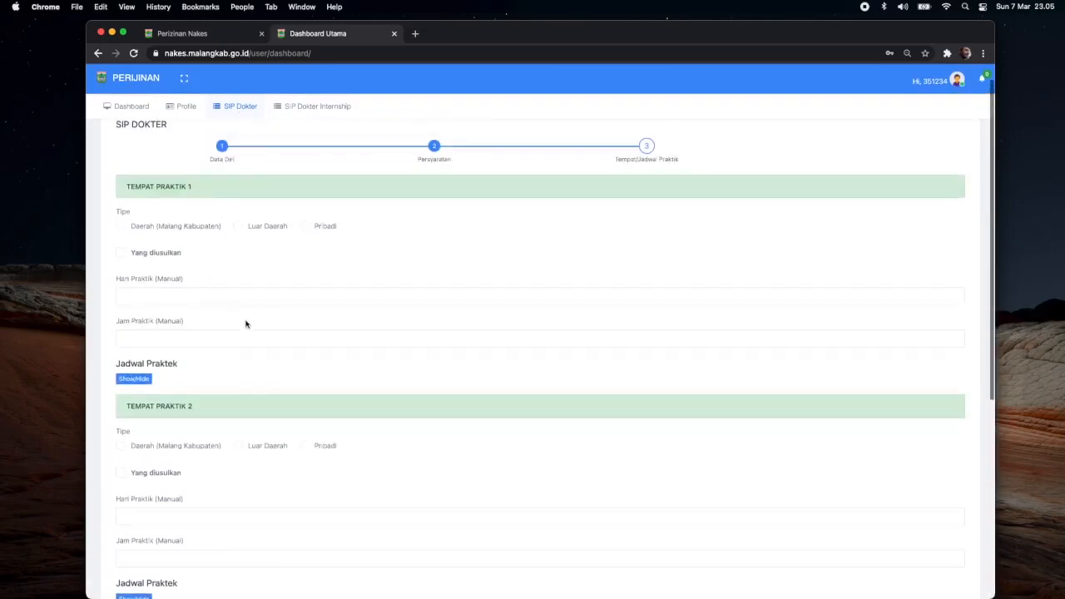
left_click(233, 110)
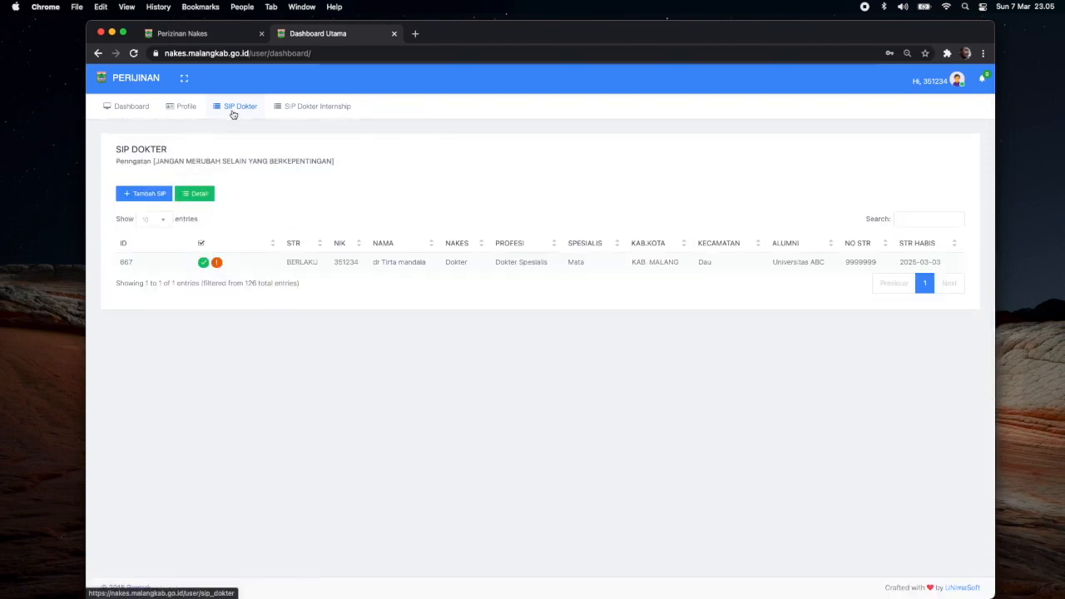
Select the doctor's record in the SIP Dokter list and open its details
left_click(286, 263)
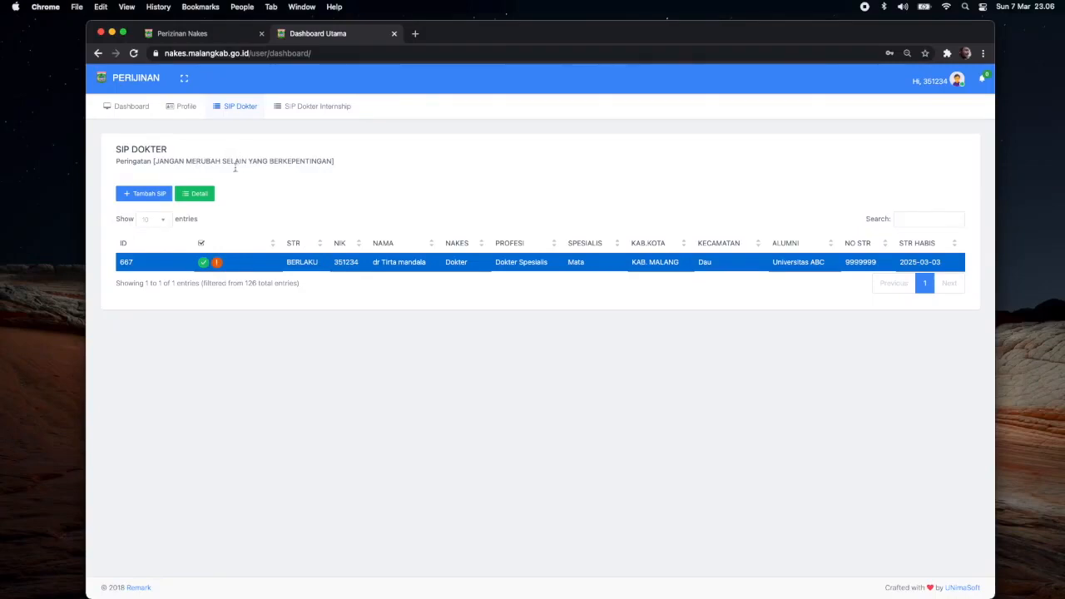
left_click(288, 265)
left_click(288, 265)
left_click(209, 202)
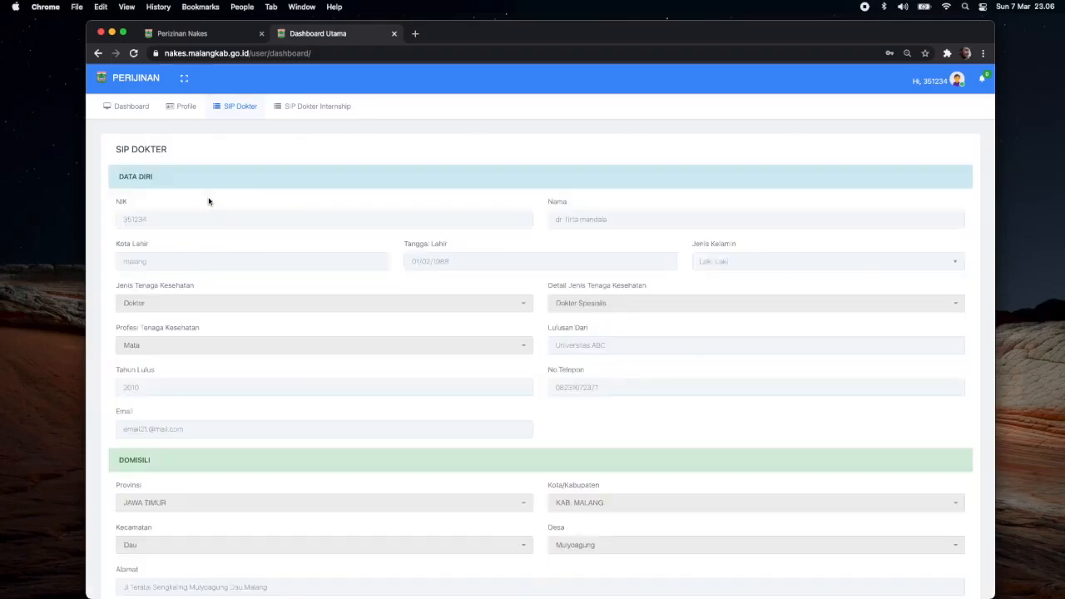
Open the existing application under Data SIP for editing and save its Data Diri stage with the stored entries
scroll(269, 260, "down", 5)
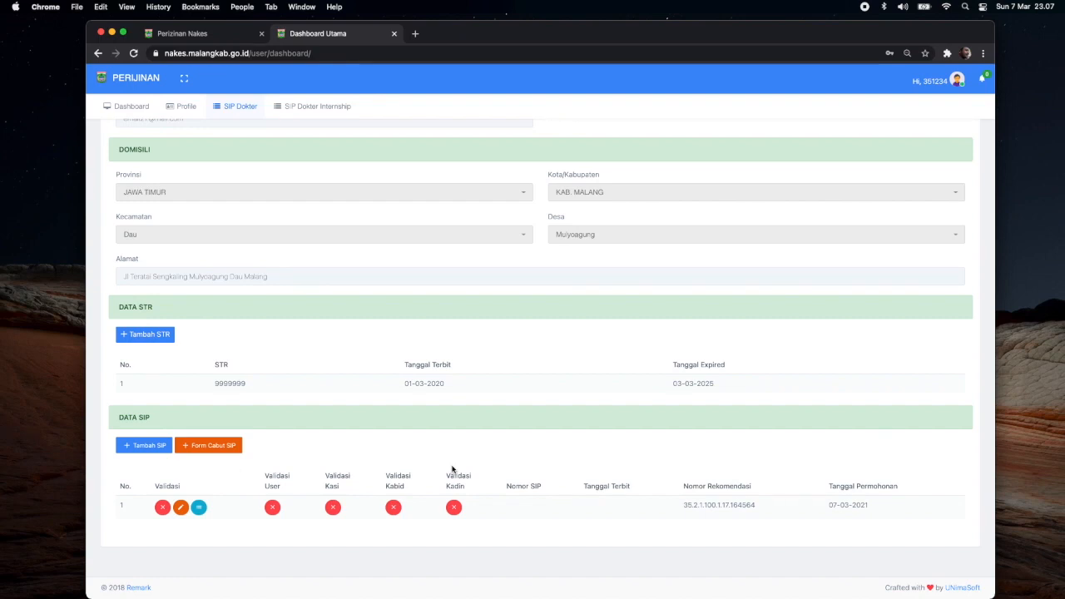
left_click(181, 509)
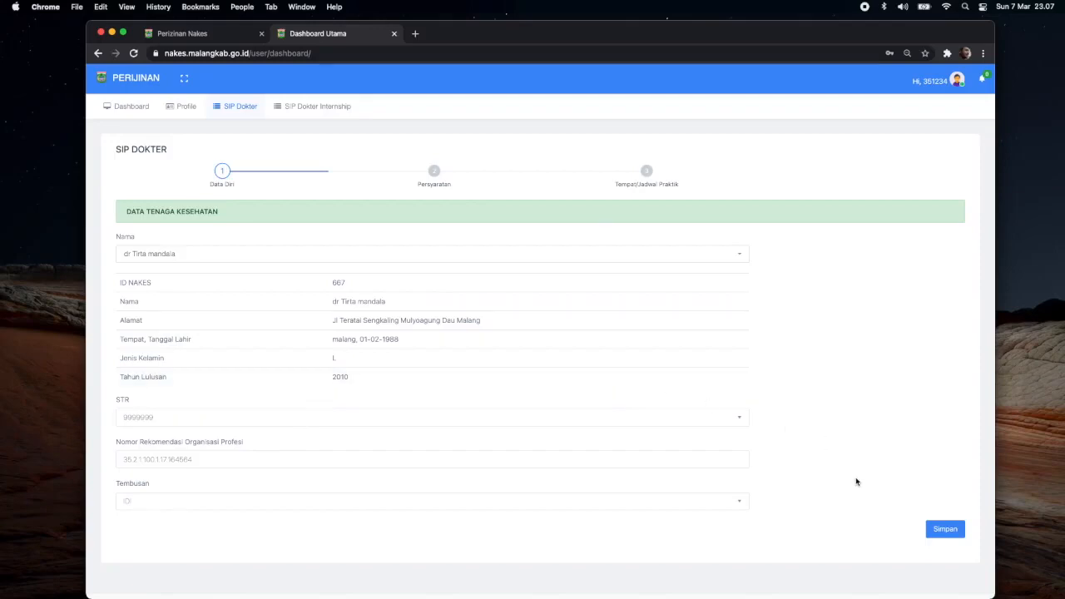
left_click(940, 530)
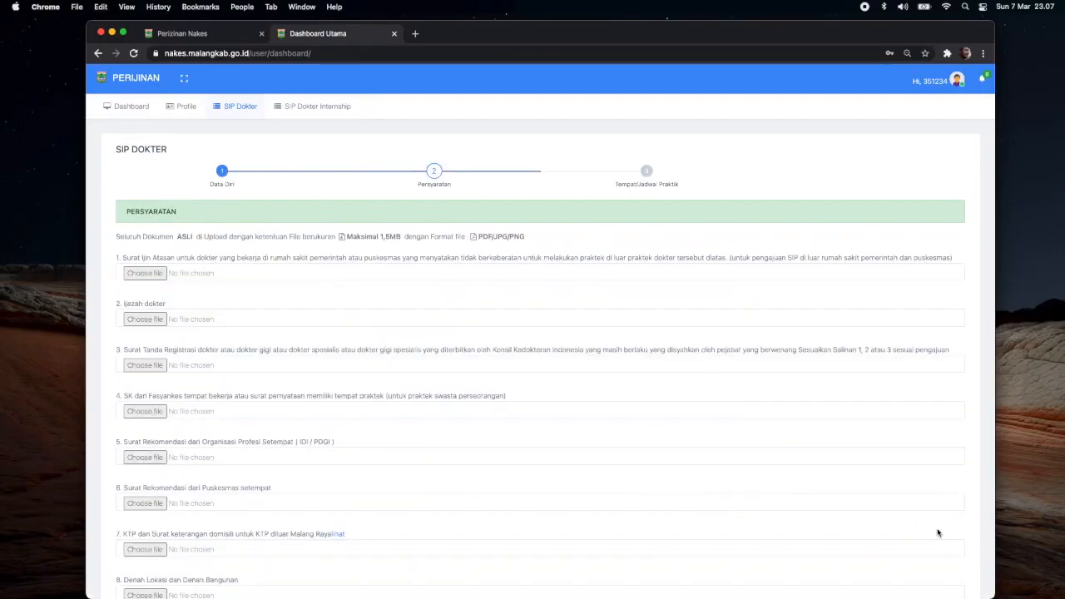
Check the Persyaratan upload list and save the stage without adding documents to reach Tempat/Jadwal Praktik
scroll(745, 521, "down", 3)
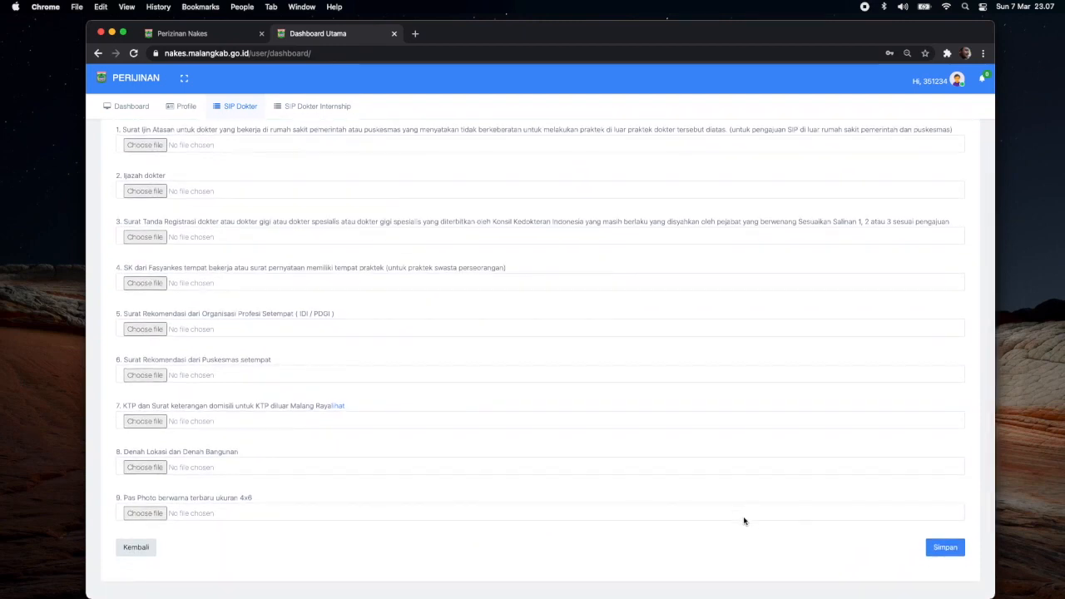
scroll(441, 471, "up", 3)
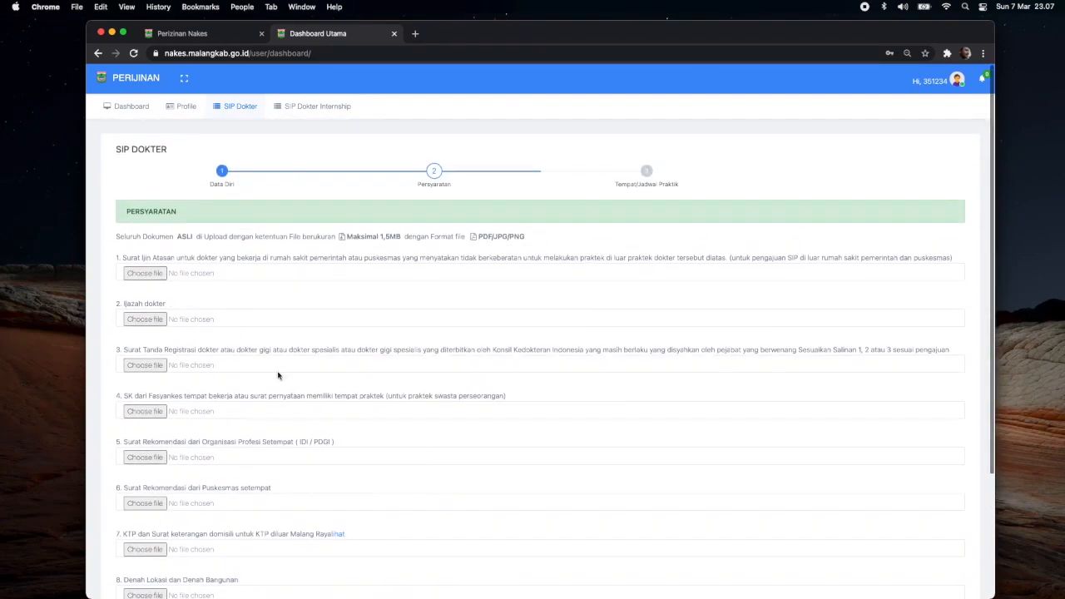
scroll(214, 310, "down", 3)
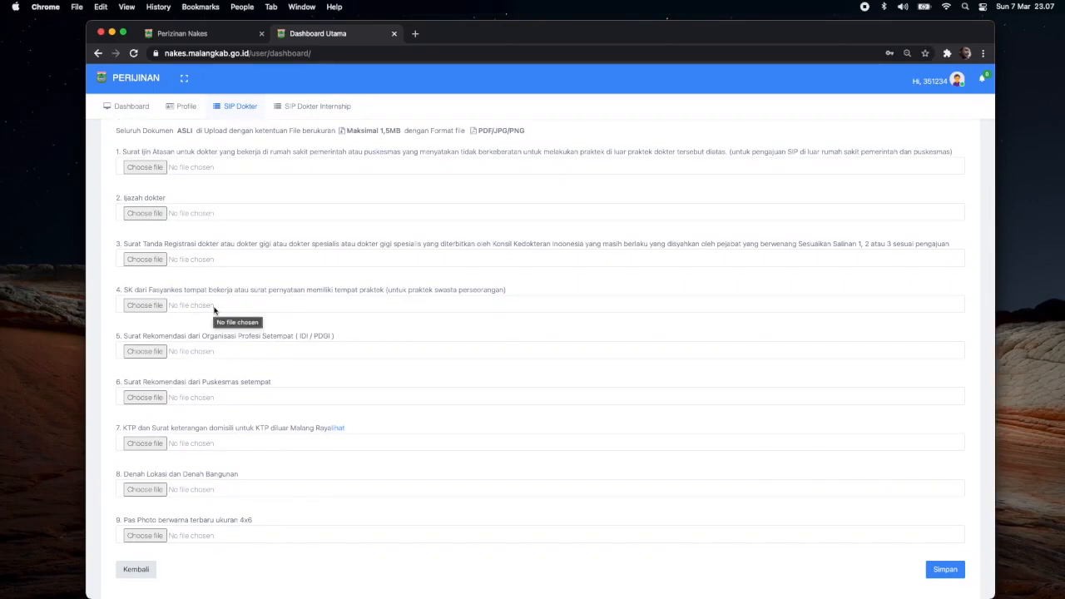
scroll(214, 310, "up", 3)
scroll(214, 310, "down", 5)
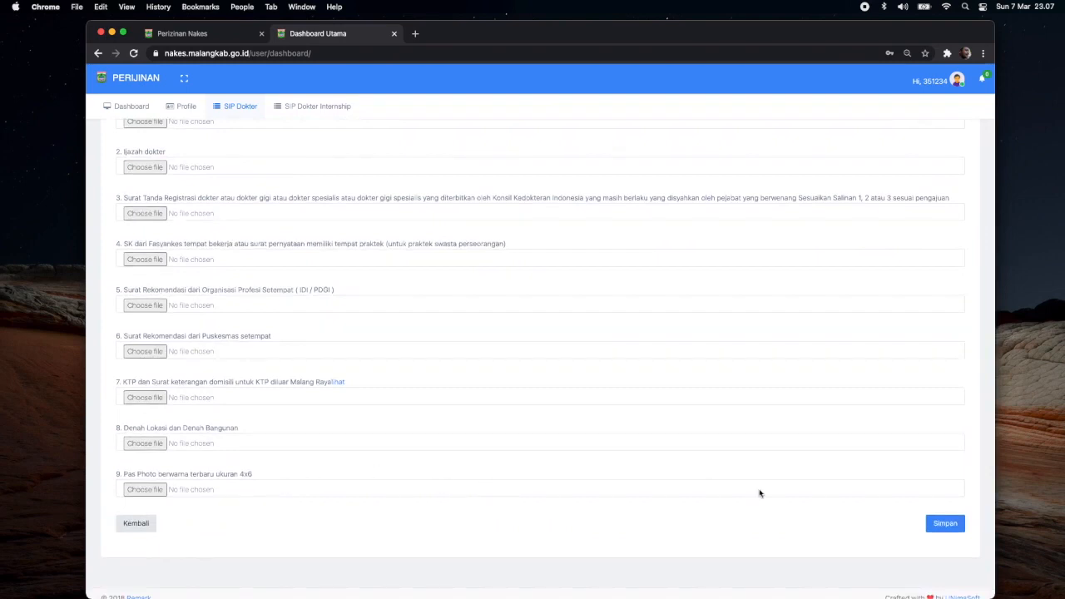
left_click(944, 523)
Examine the Tempat Praktik 1 and Tempat Praktik 2 sections of the Tempat/Jadwal Praktik stage
scroll(586, 471, "up", 5)
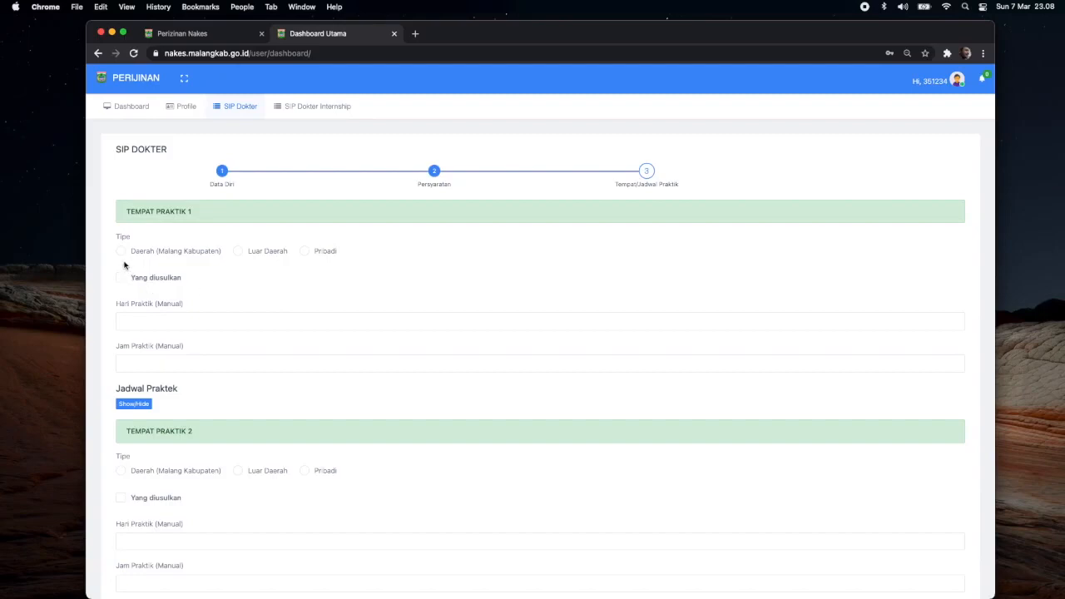
left_click_drag(221, 210, 114, 210)
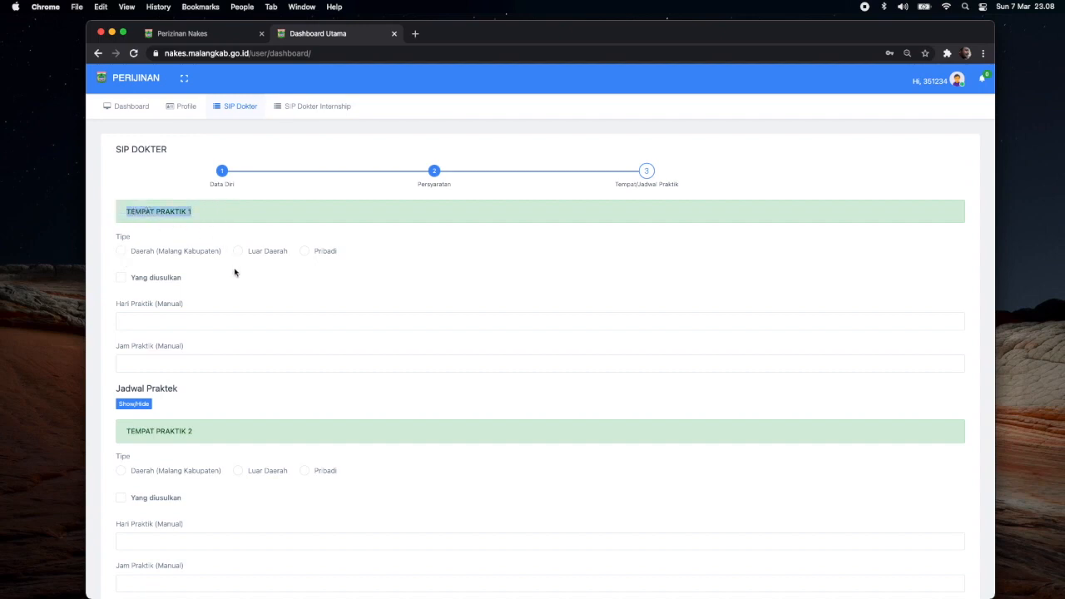
left_click(231, 290)
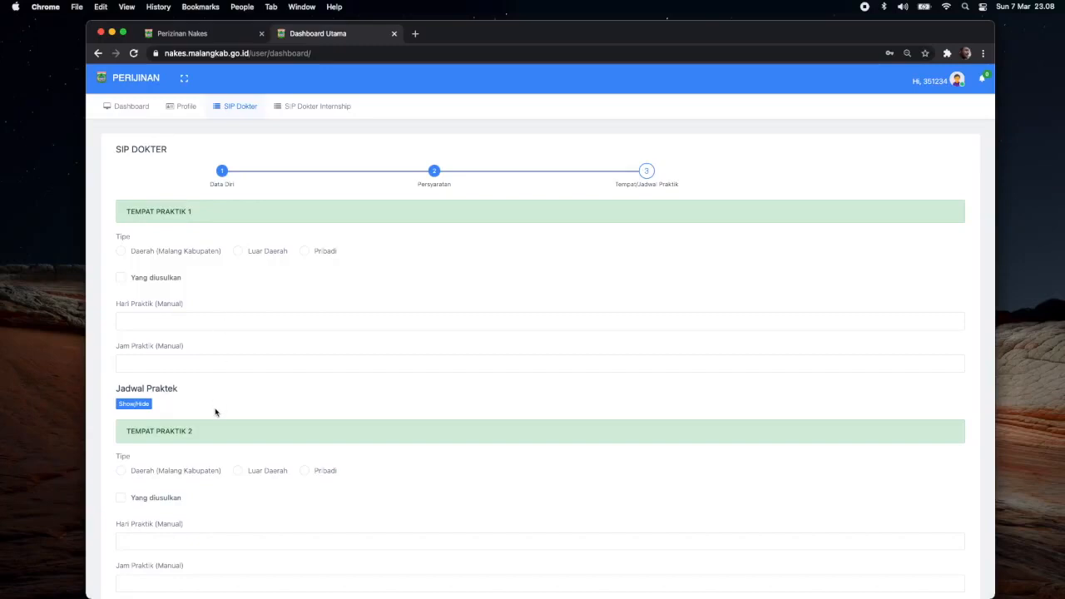
left_click_drag(210, 427, 123, 428)
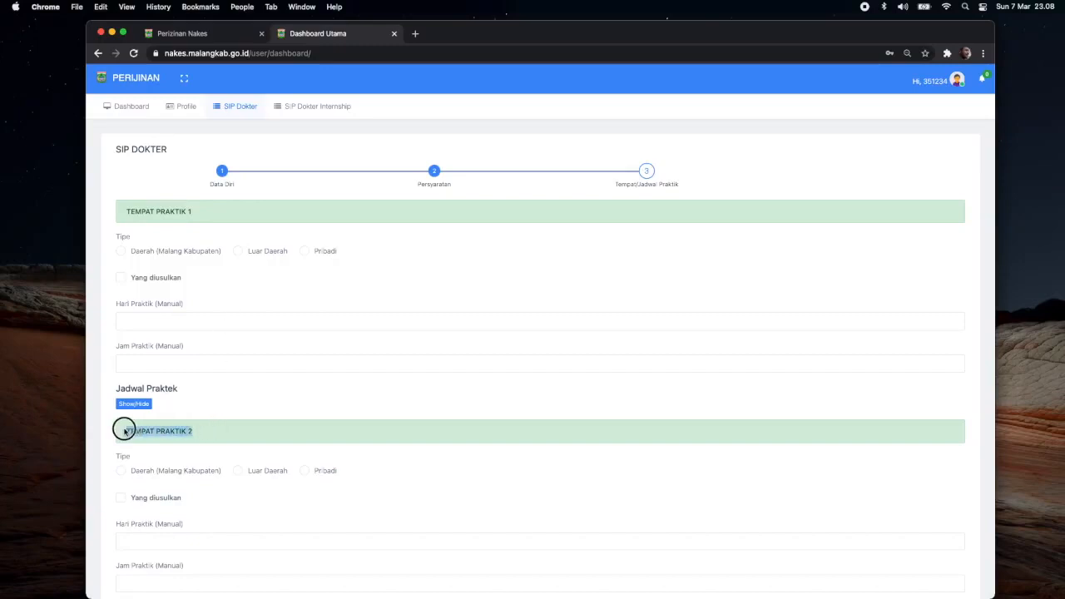
left_click(216, 394)
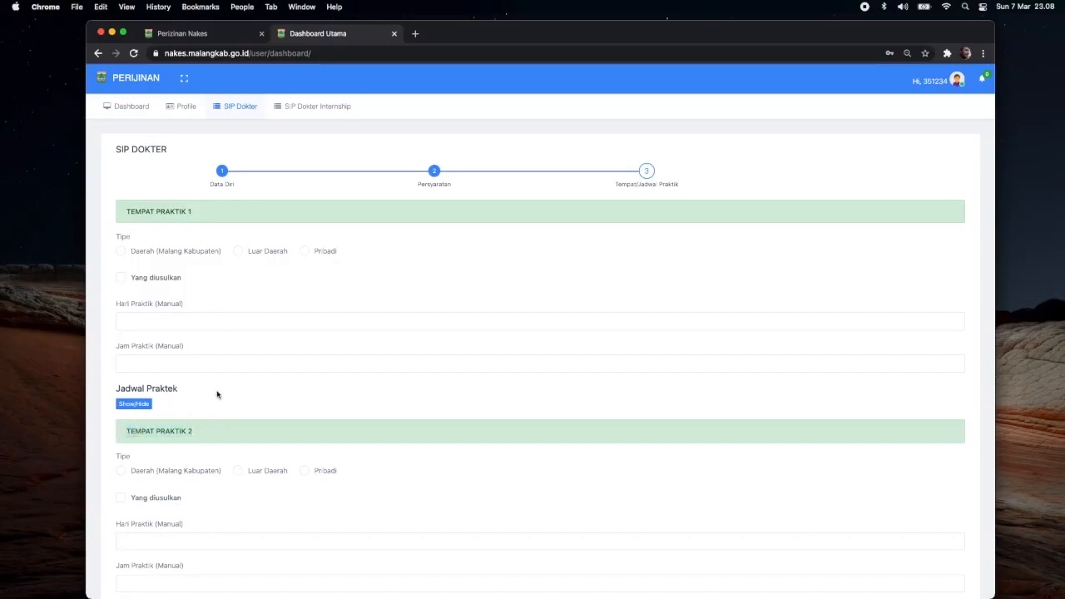
left_click_drag(195, 211, 126, 214)
left_click(139, 223)
left_click_drag(195, 212, 125, 215)
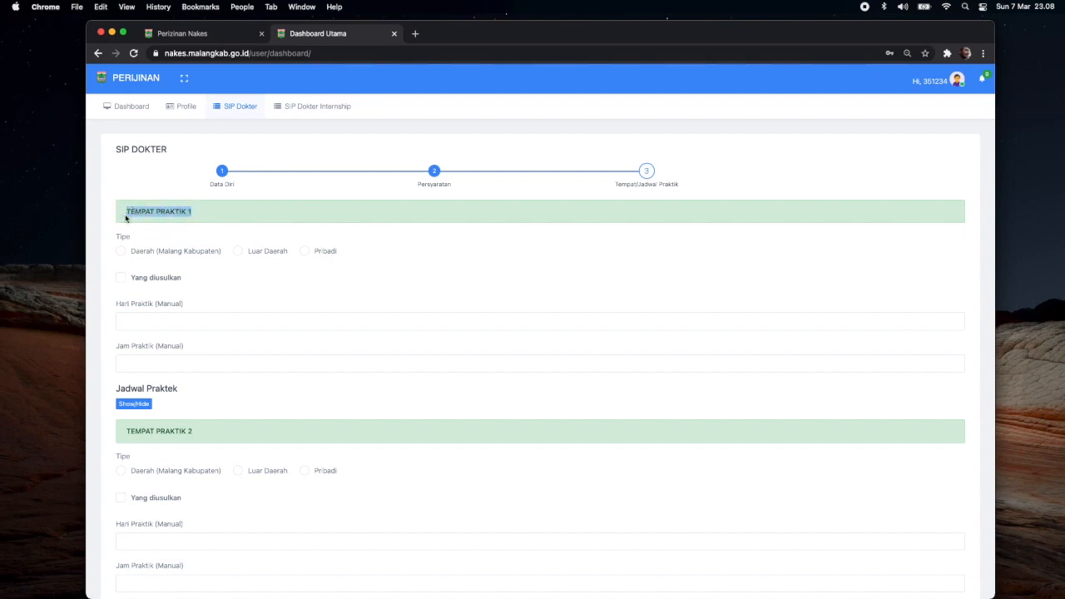
left_click(140, 225)
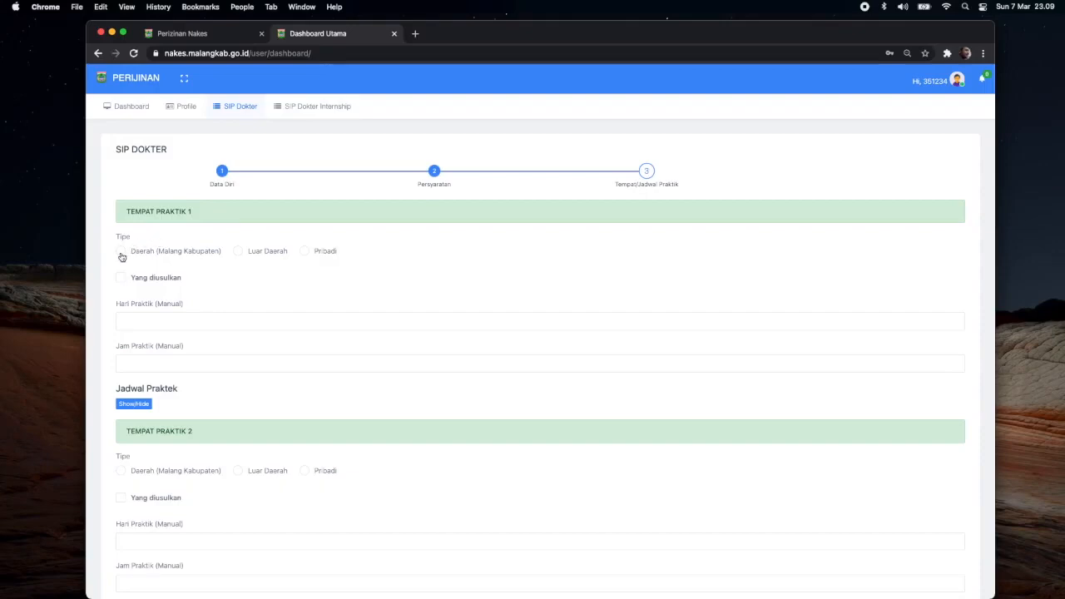
Set the type of Tempat Praktik 1 to Luar Daerah and choose RSUD Dr Saiful Anwar Malang as the facility
left_click(121, 252)
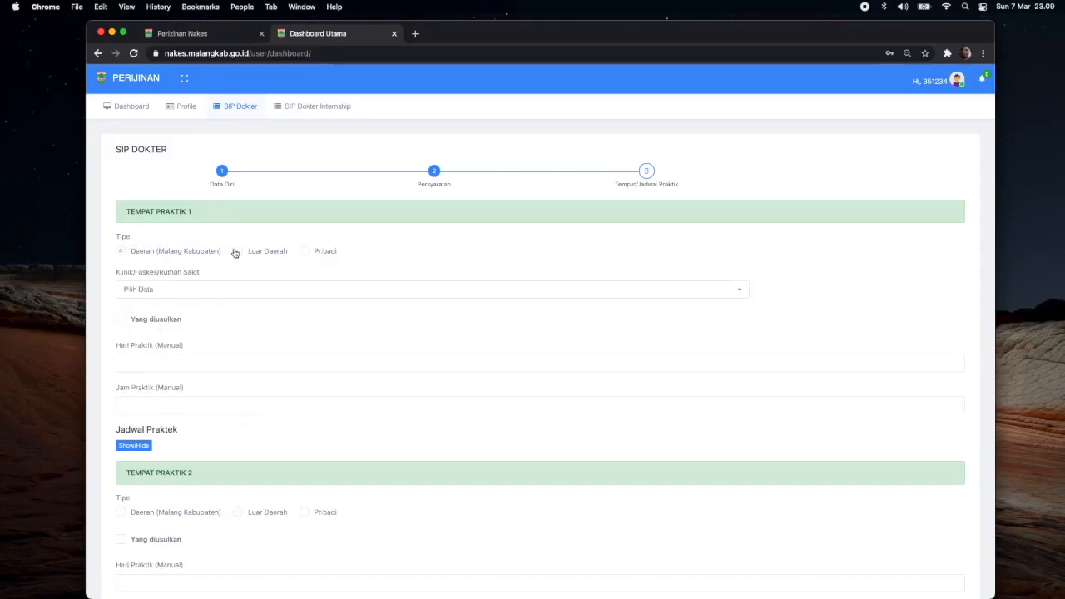
left_click(243, 290)
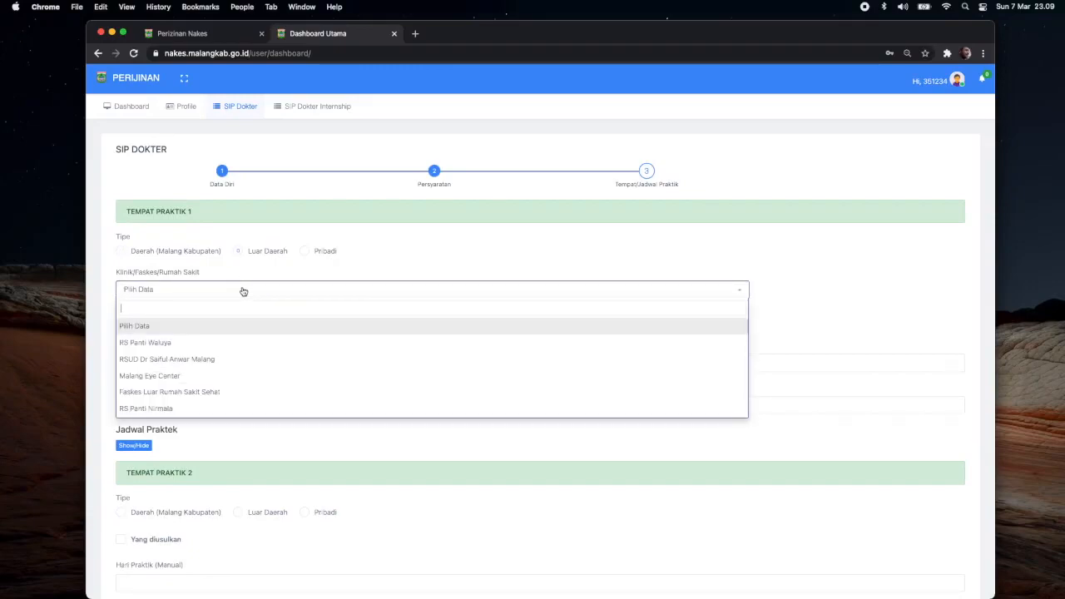
left_click(244, 360)
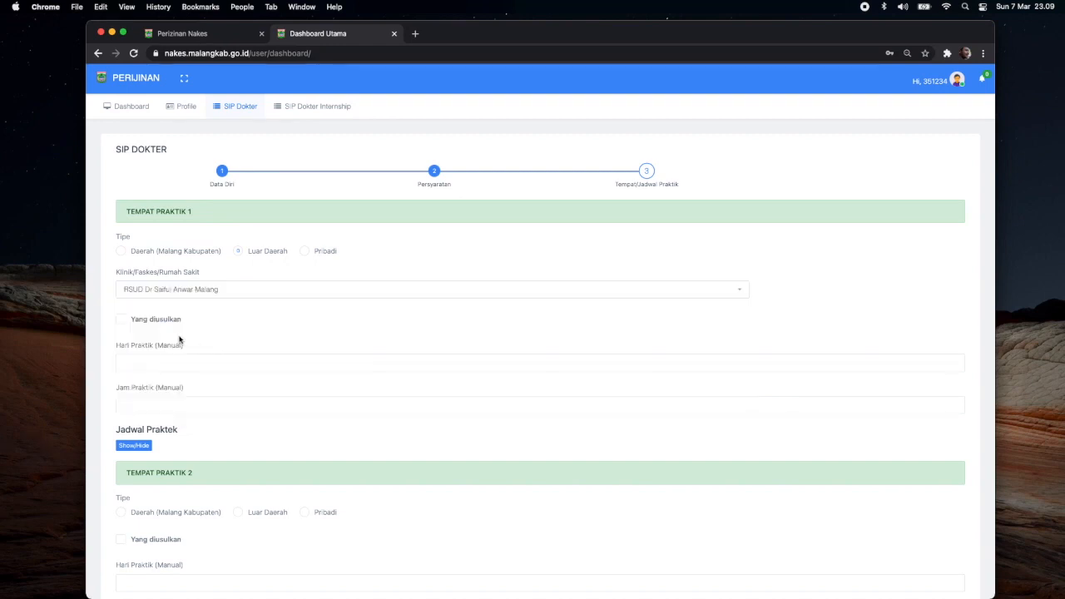
Fill in Tempat Praktik 1's manual practice days as Senin - Selasa and practice hours as 07.00 sd 14.000
left_click(159, 364)
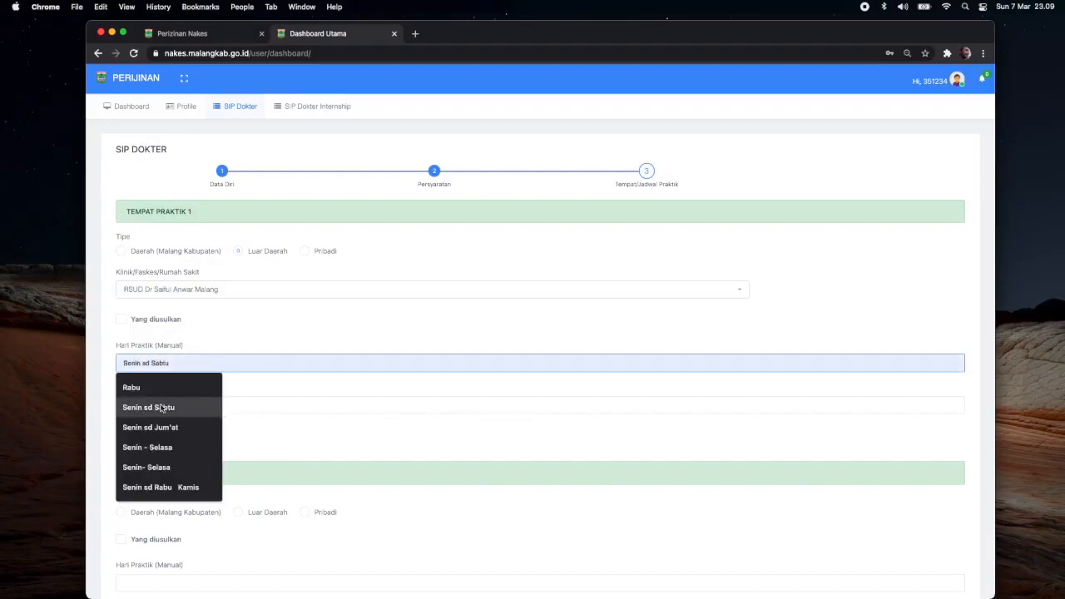
left_click(162, 447)
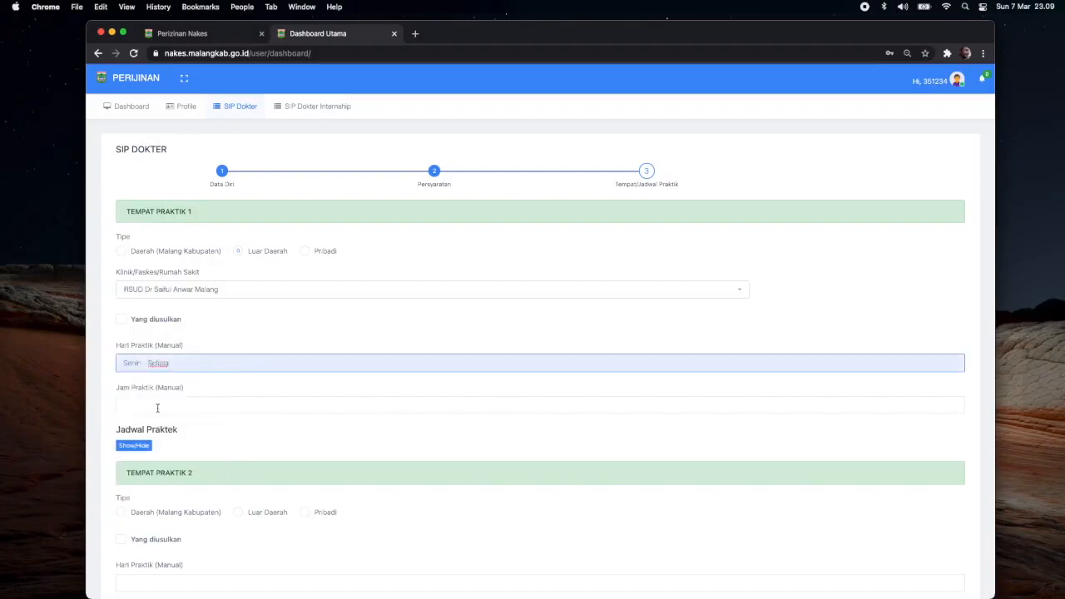
left_click(157, 405)
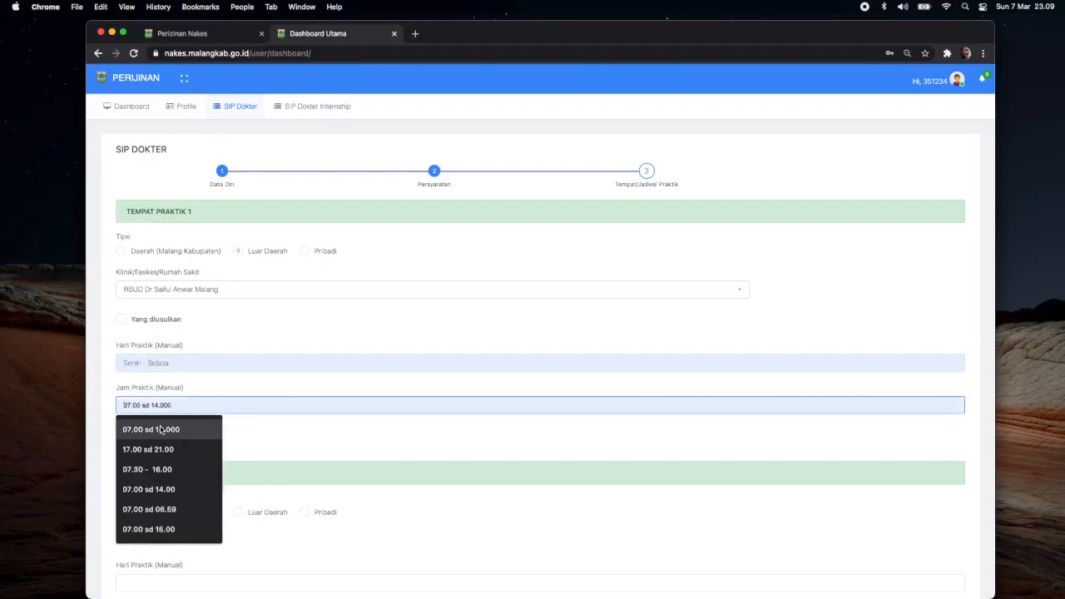
left_click(161, 429)
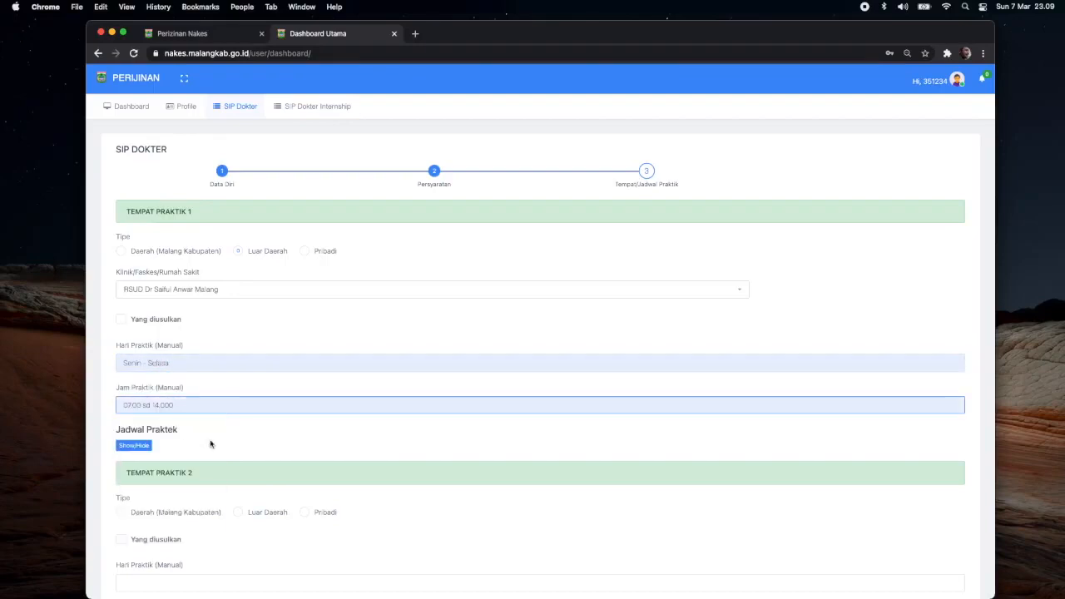
Show the Jadwal Praktek grid of Tempat Praktik 1 and mark hours 7 through 14 for Senin
scroll(209, 442, "down", 1)
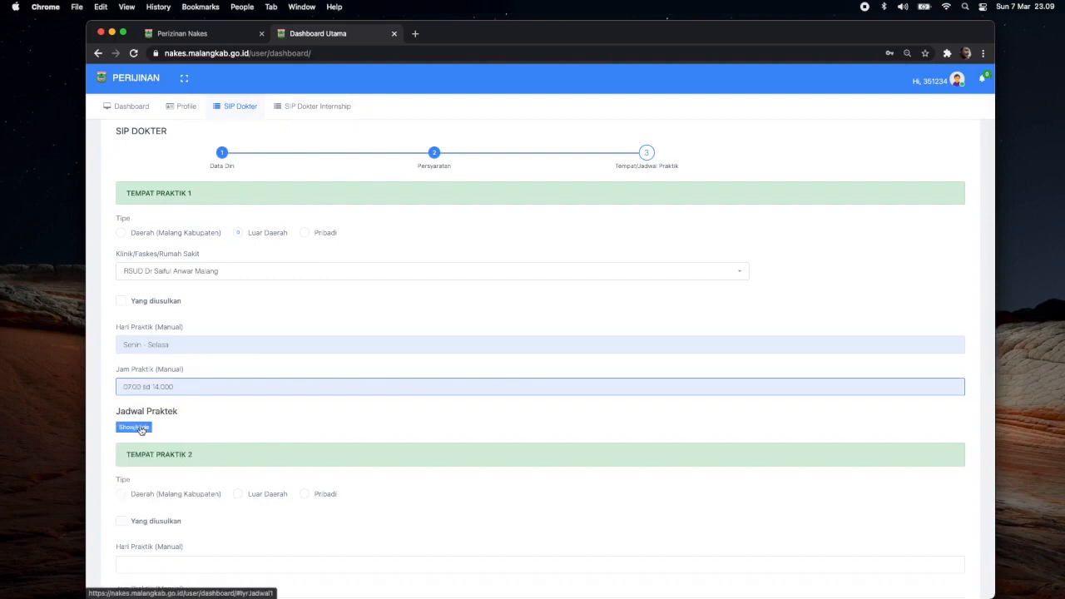
scroll(141, 430, "down", 1)
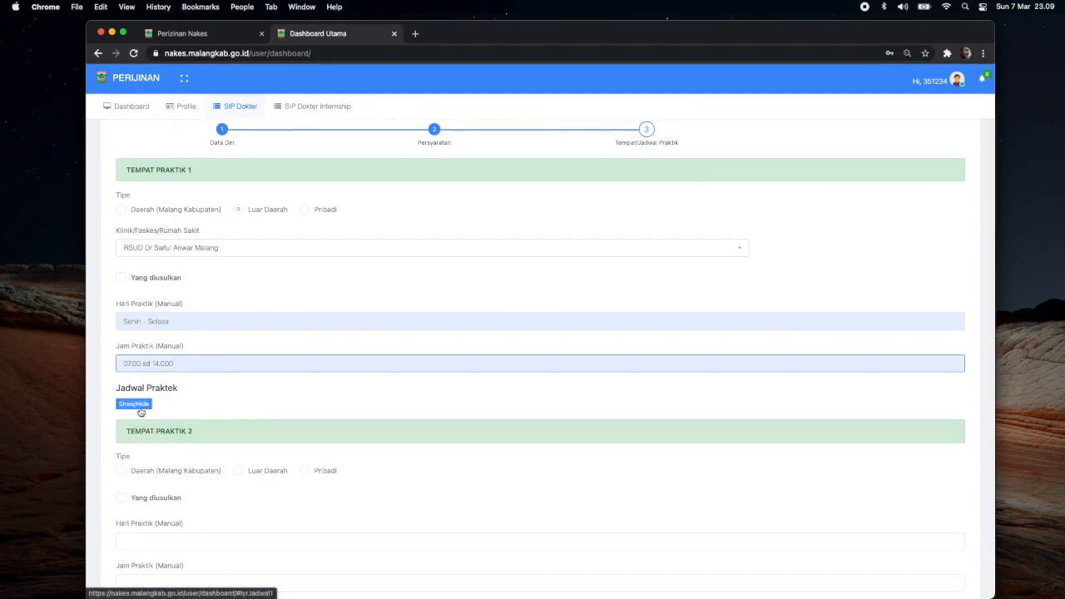
left_click(140, 408)
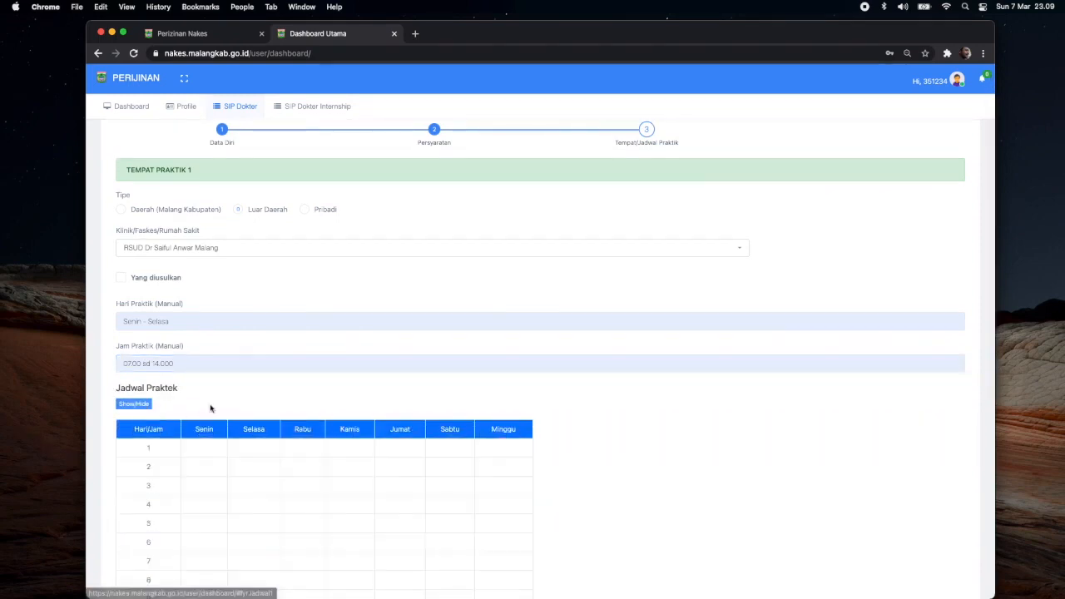
scroll(210, 407, "down", 1)
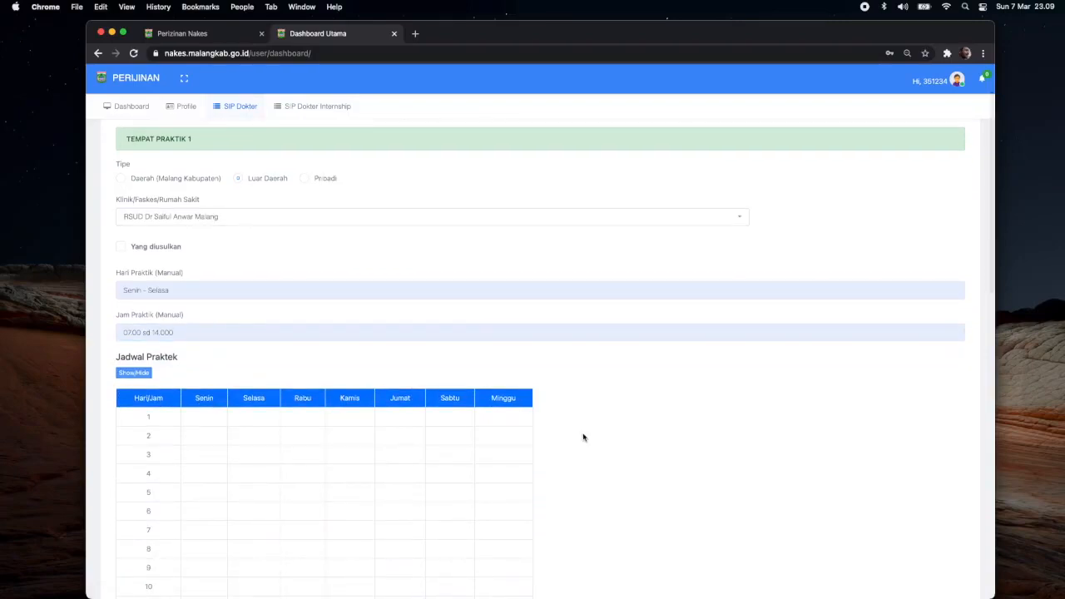
scroll(585, 438, "down", 1)
scroll(584, 438, "down", 1)
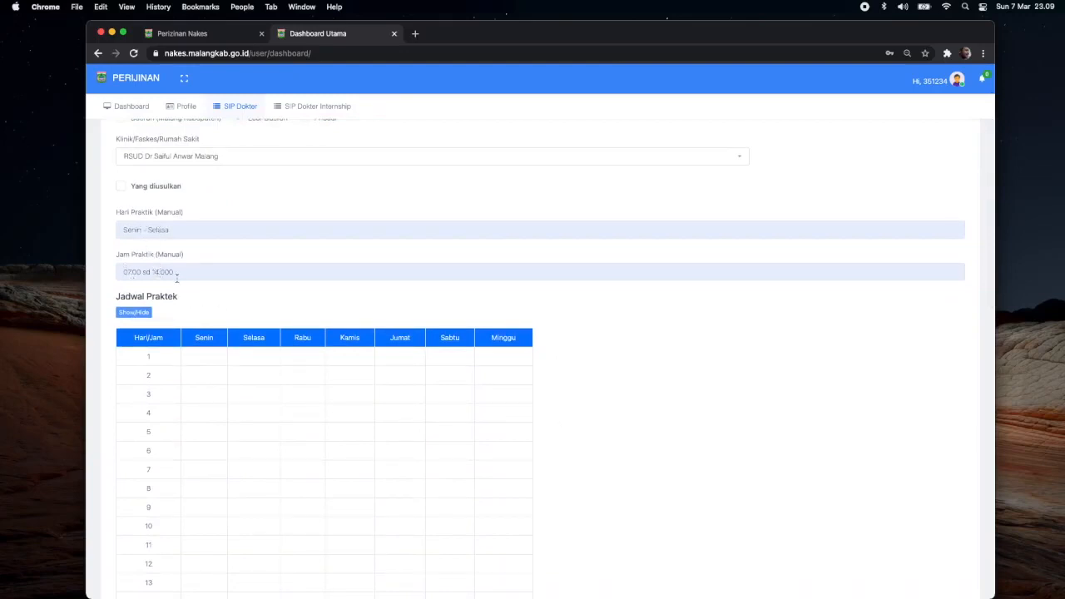
scroll(175, 297, "down", 3)
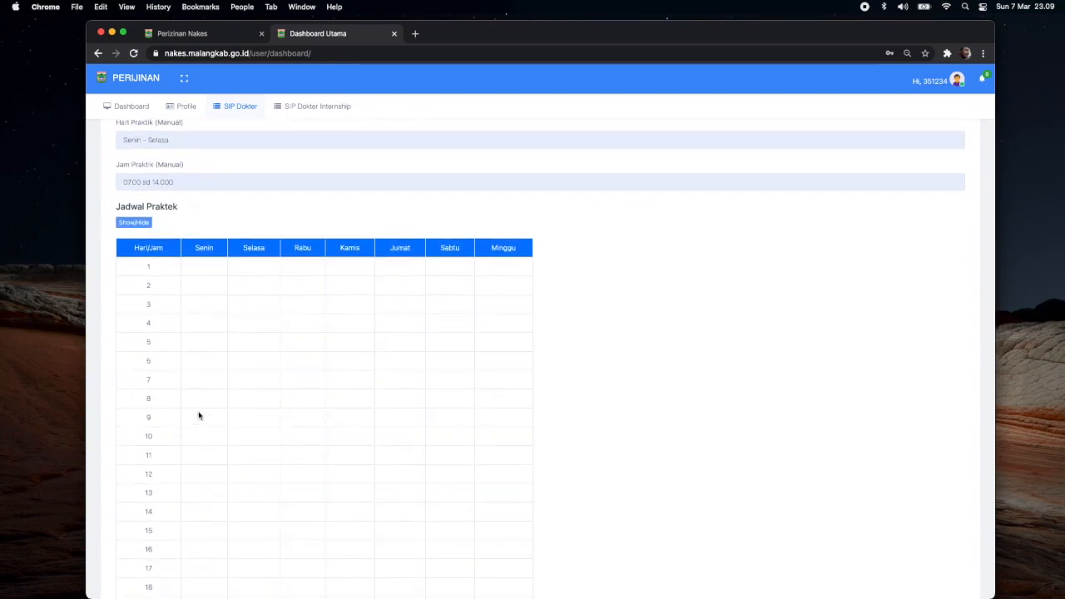
left_click(203, 381)
left_click(204, 400)
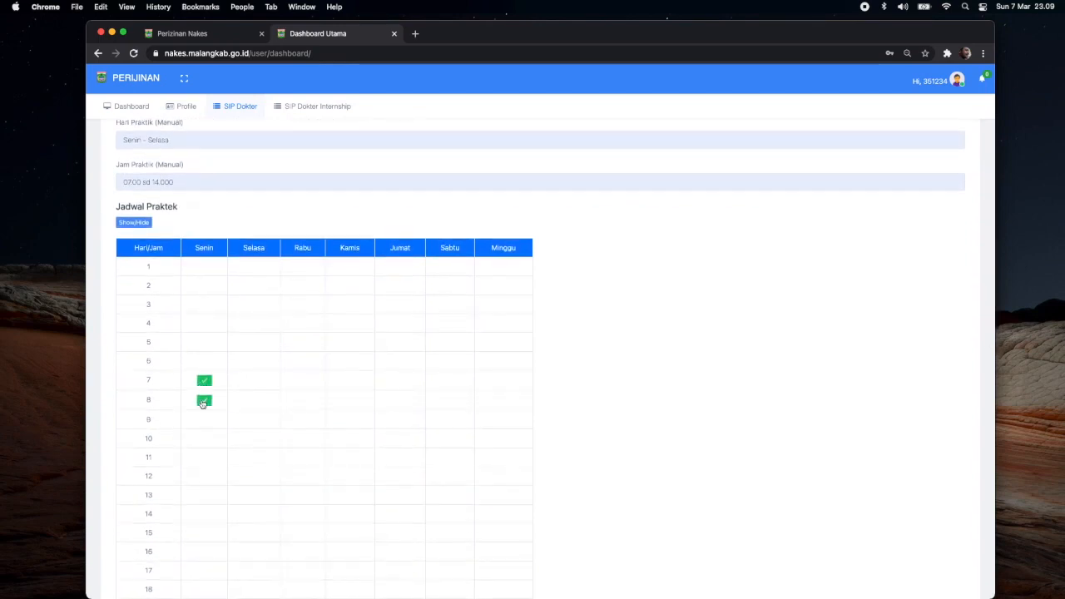
left_click(203, 420)
left_click(203, 440)
left_click(204, 460)
left_click(204, 481)
left_click(204, 500)
left_click(204, 520)
Mark hours 7 through 14 for Selasa in the Tempat Praktik 1 schedule grid
left_click(254, 381)
left_click(255, 400)
left_click(253, 421)
left_click(254, 441)
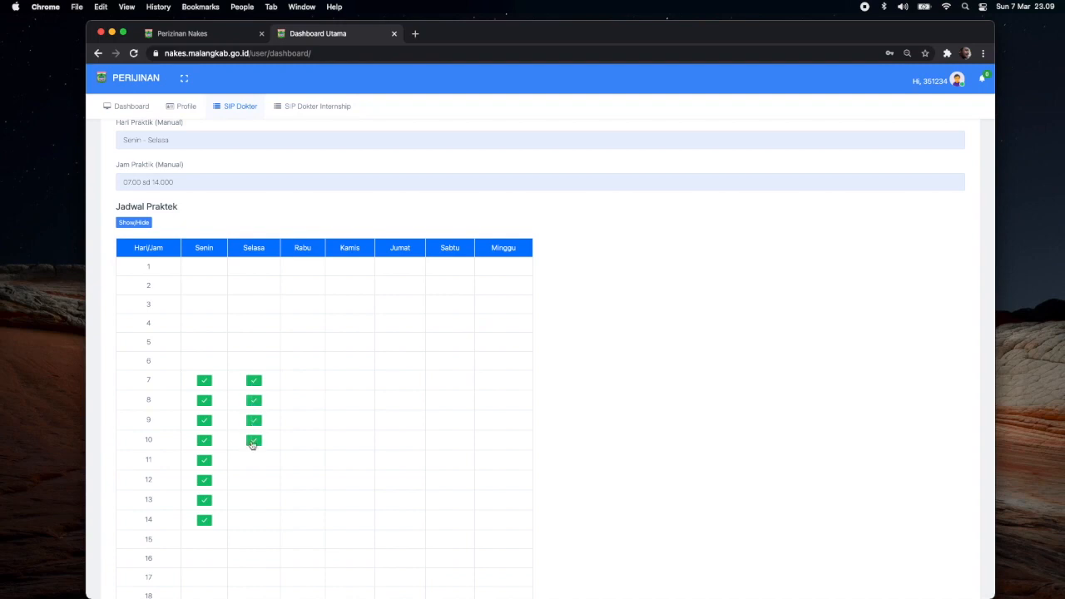
left_click(253, 464)
left_click(254, 483)
left_click(254, 505)
left_click(254, 520)
scroll(595, 408, "up", 3)
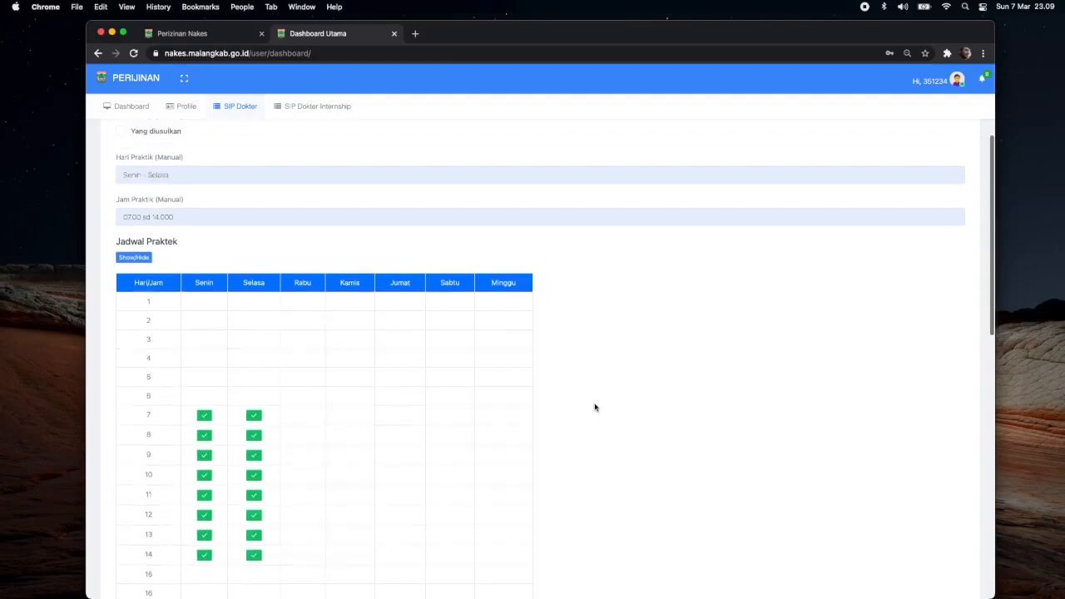
scroll(595, 408, "up", 2)
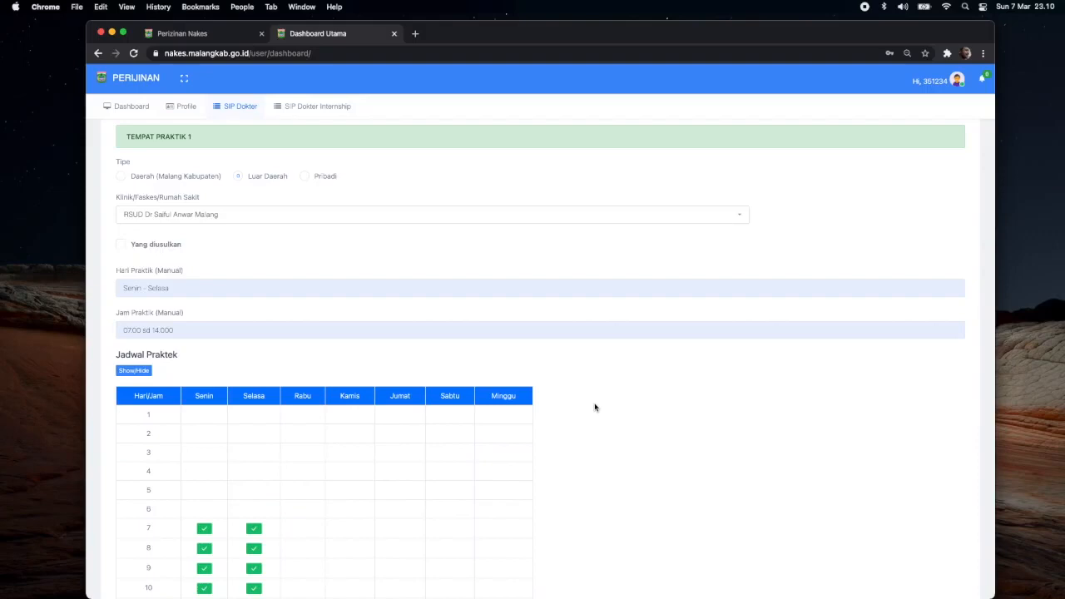
Set Tempat Praktik 2 to type Daerah (Malang Kabupaten) with RS Wava Husada Kepanjen, and mark it as Yang diusulkan
scroll(594, 408, "down", 12)
scroll(594, 408, "down", 4)
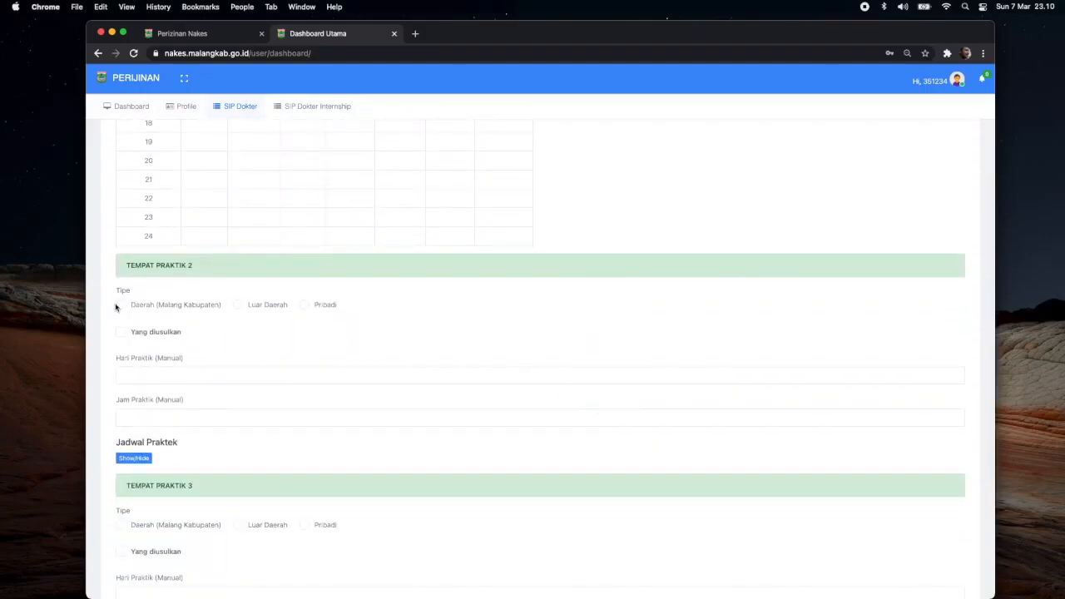
left_click(121, 306)
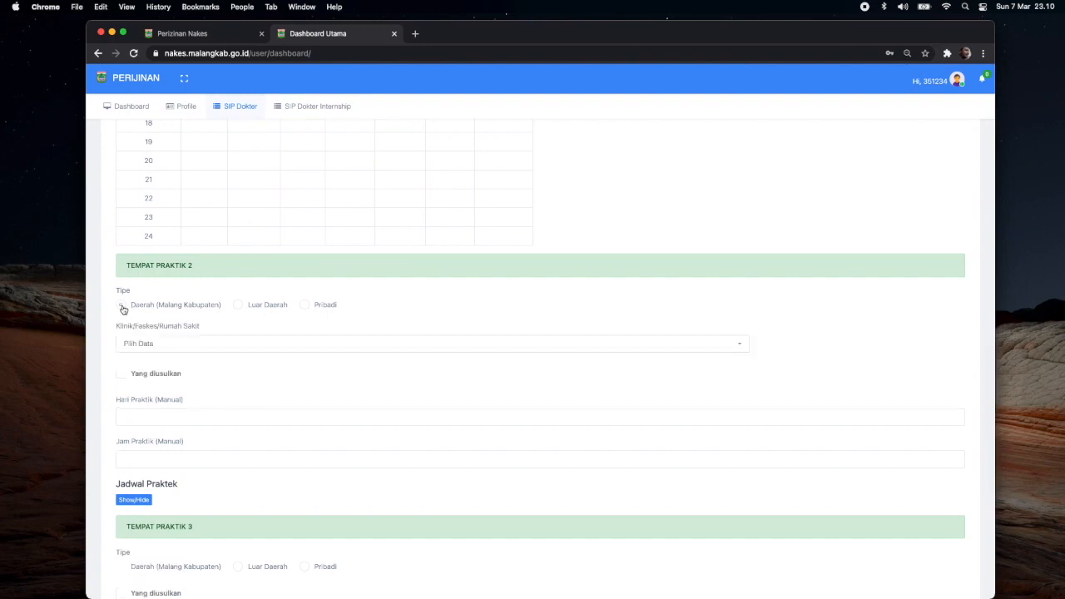
left_click(176, 345)
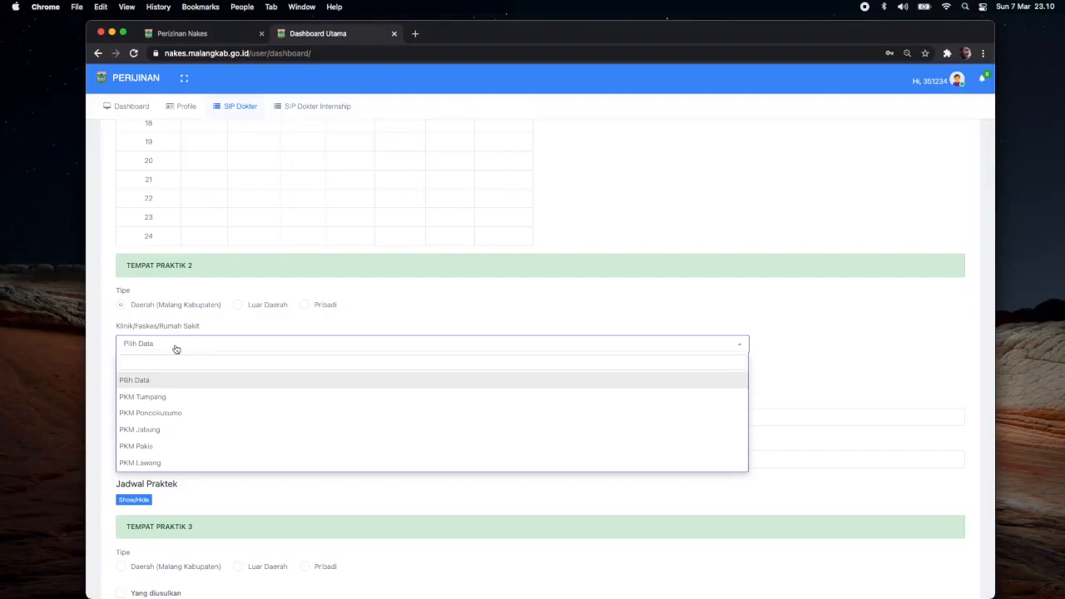
type("wav")
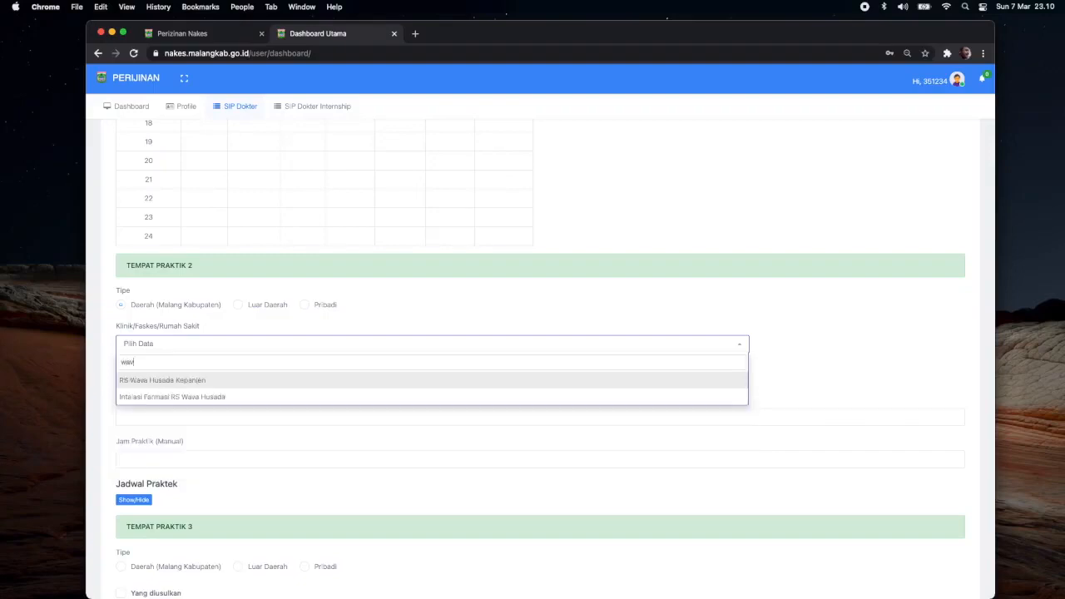
left_click(184, 379)
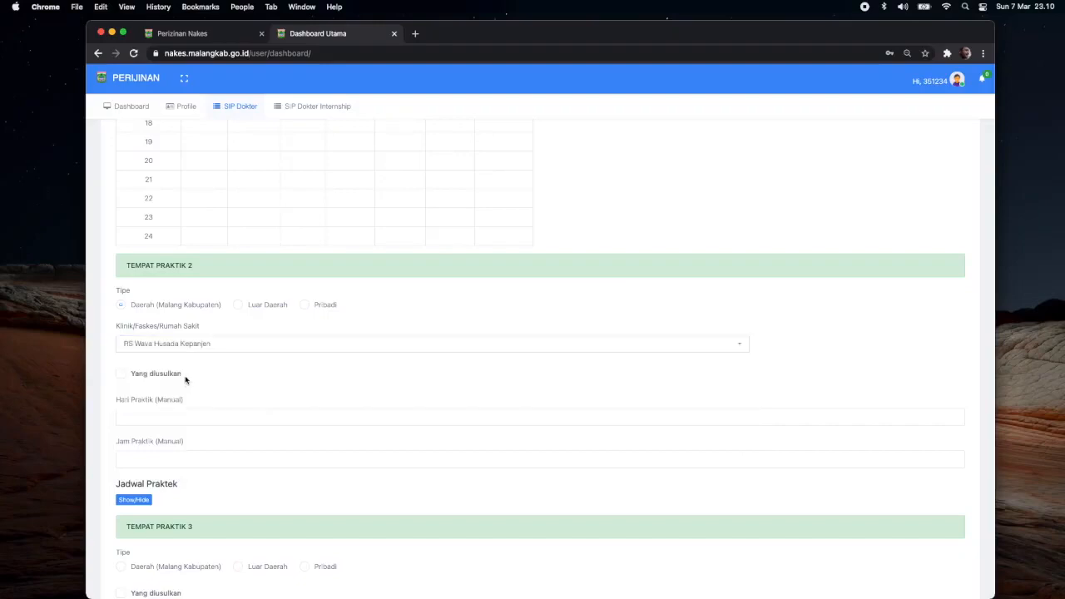
scroll(201, 362, "down", 1)
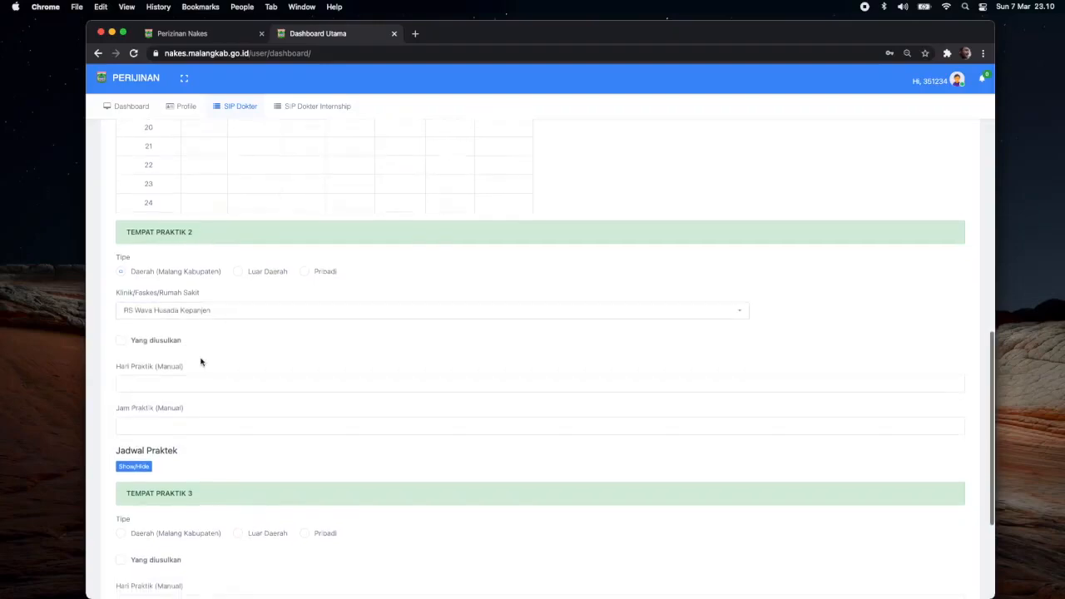
left_click(122, 335)
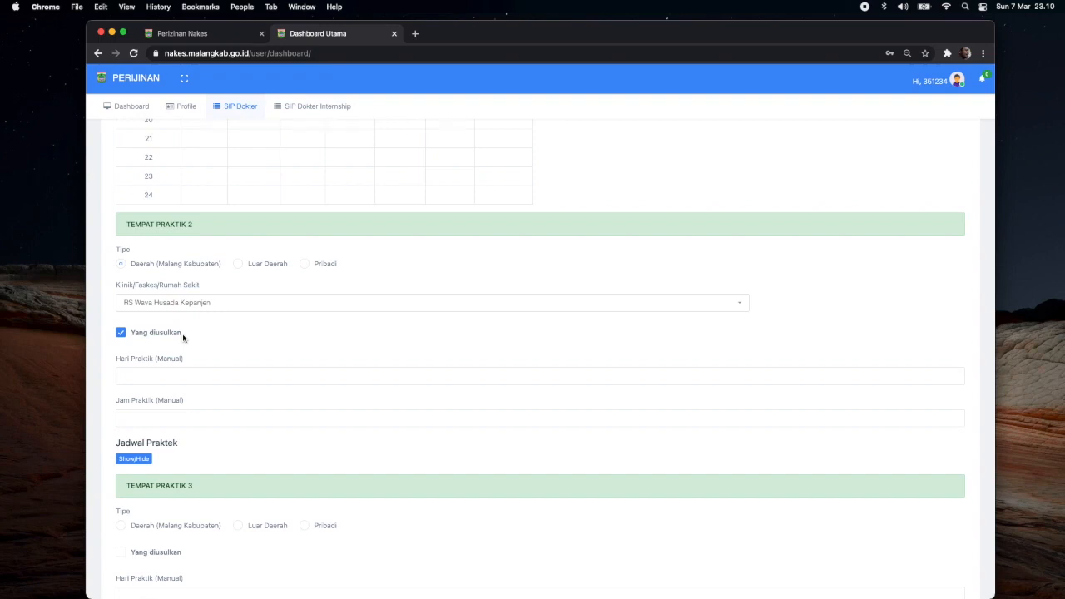
Fill in Tempat Praktik 2's manual practice days as Senin sd Jum'at and hours as 16.00 sd 22.00 12.00 sd 18.00
scroll(183, 338, "down", 2)
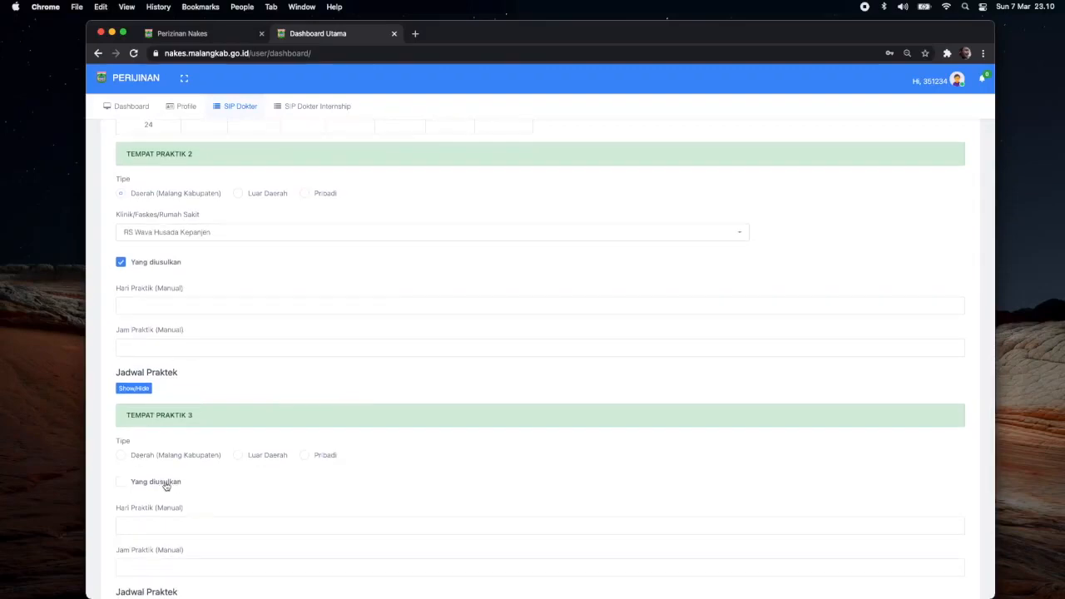
left_click(181, 306)
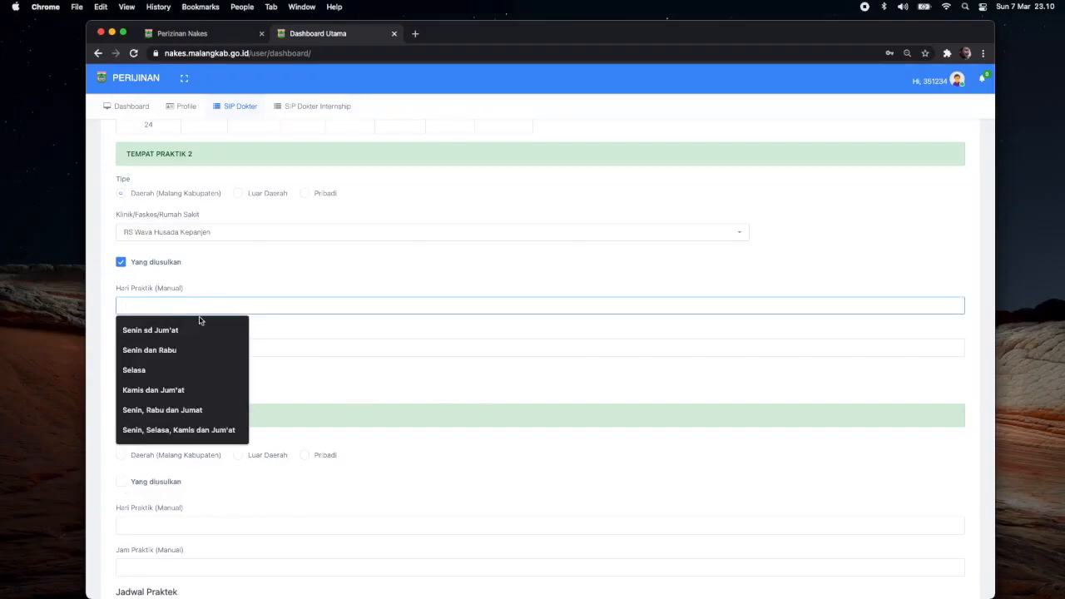
left_click(195, 330)
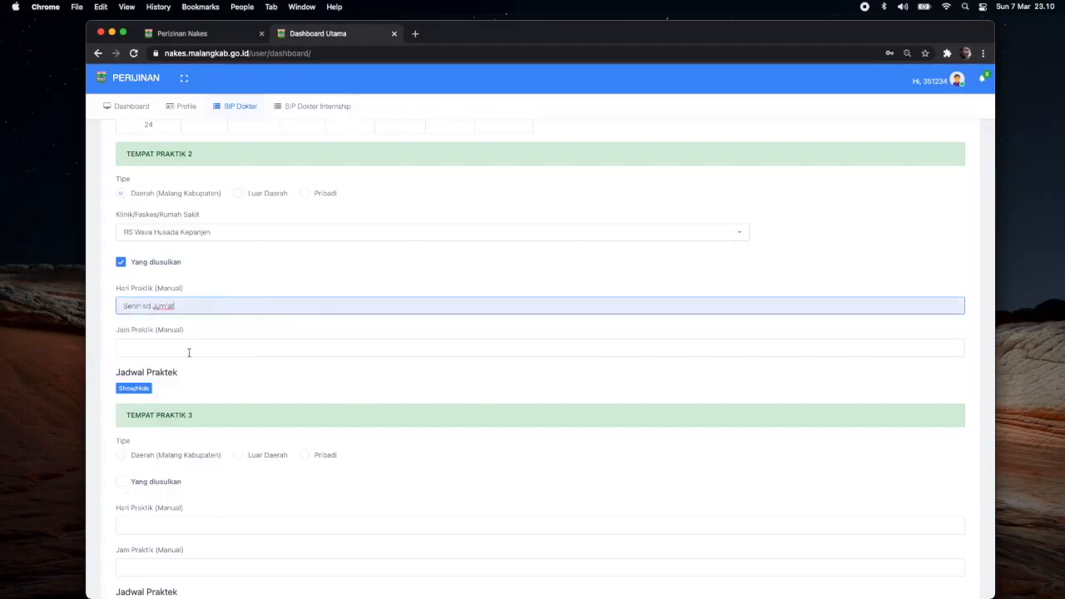
left_click(189, 349)
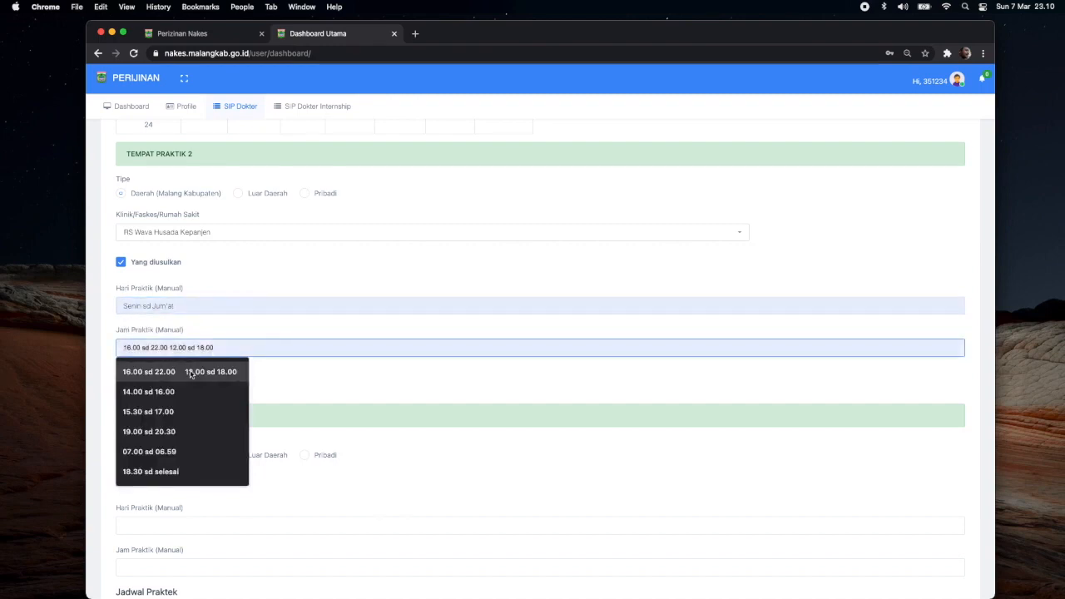
left_click(189, 374)
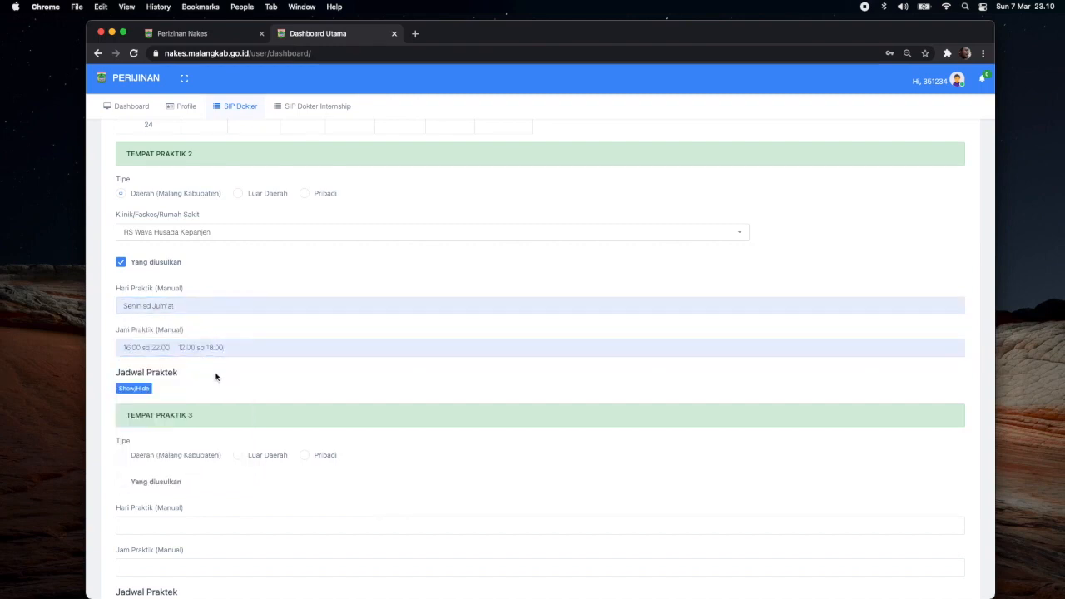
Show the Jadwal Praktek grid of Tempat Praktik 2 and mark hours 16 through 20 for Senin
scroll(216, 377, "down", 1)
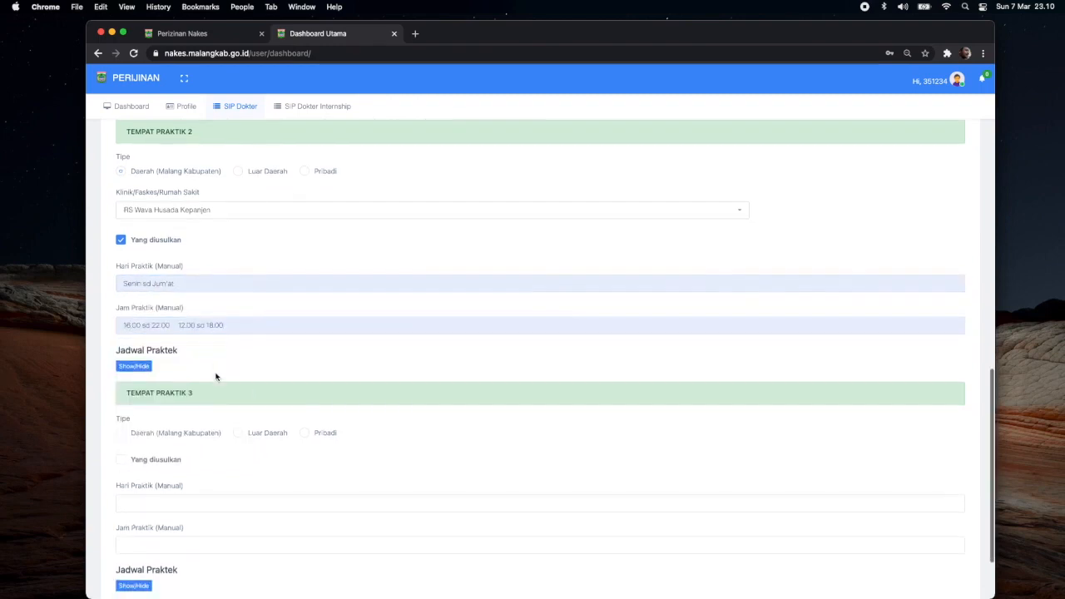
left_click(144, 367)
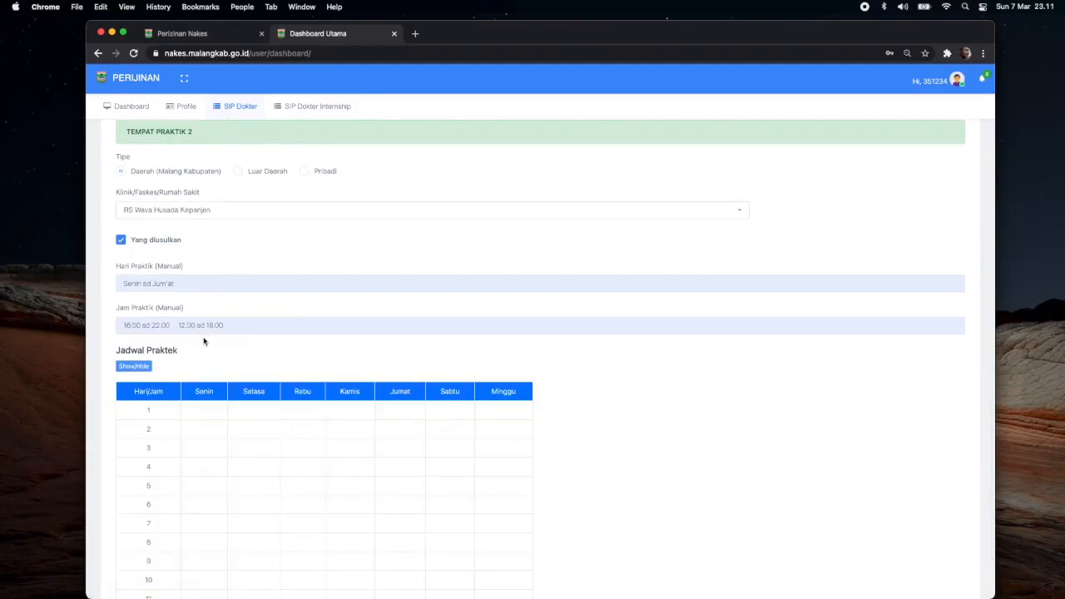
scroll(209, 363, "down", 3)
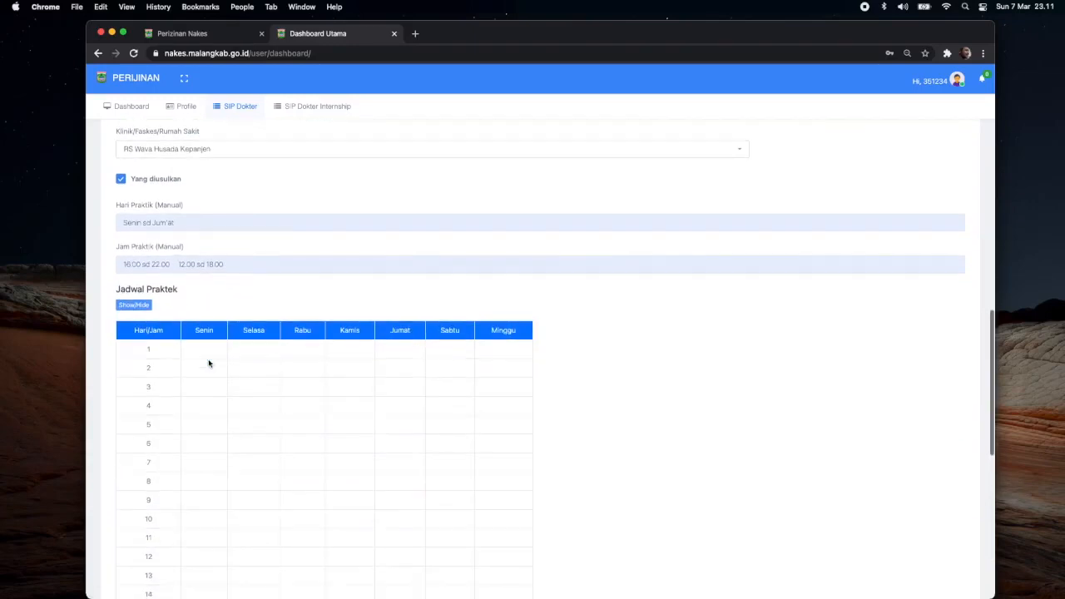
scroll(141, 386, "down", 2)
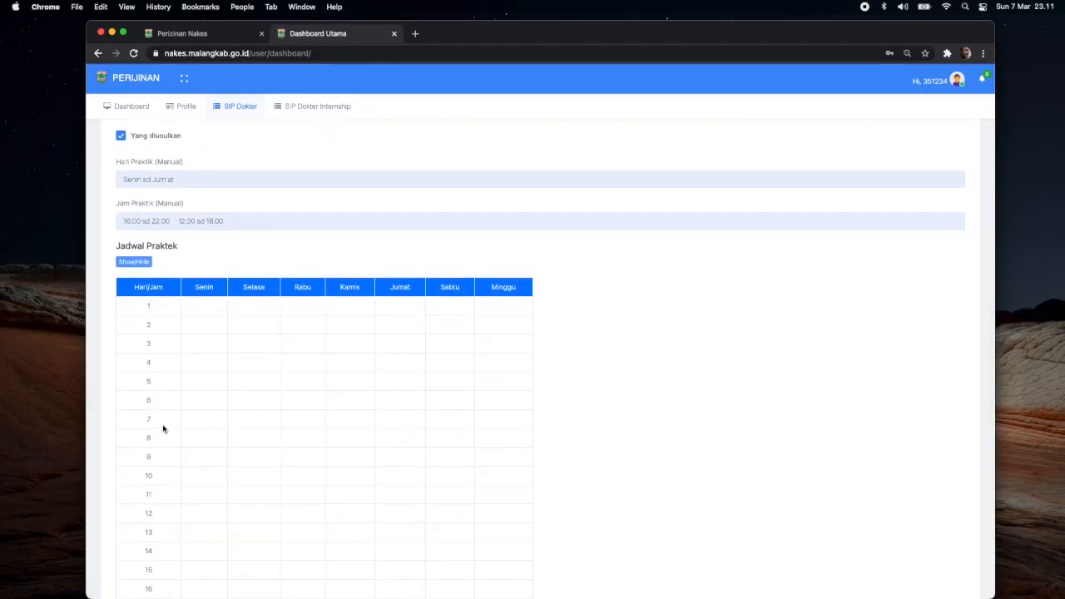
scroll(150, 506, "down", 3)
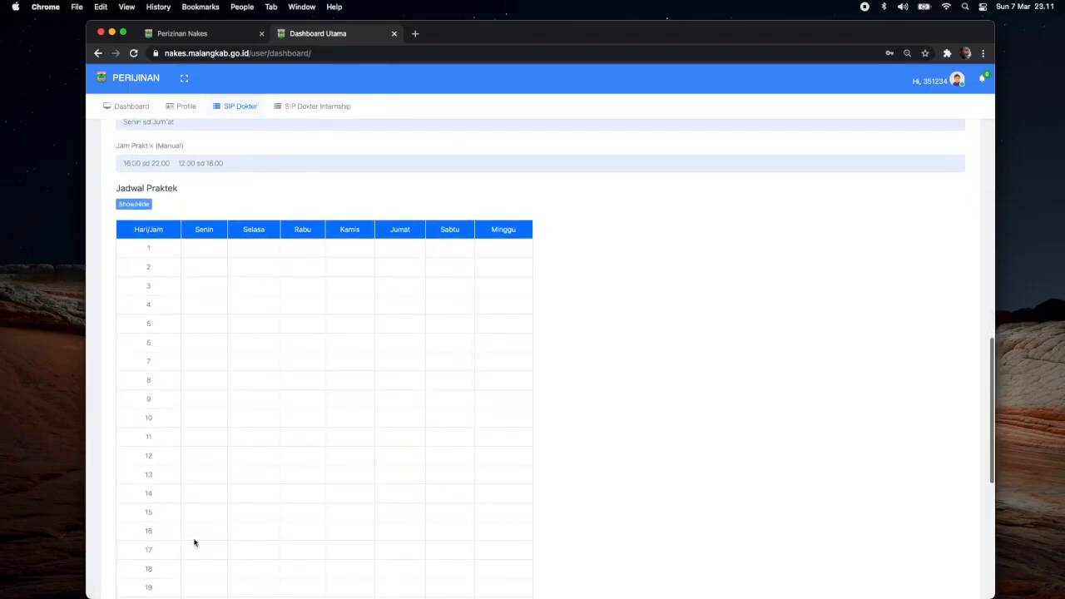
left_click(195, 535)
left_click(196, 553)
scroll(198, 558, "down", 3)
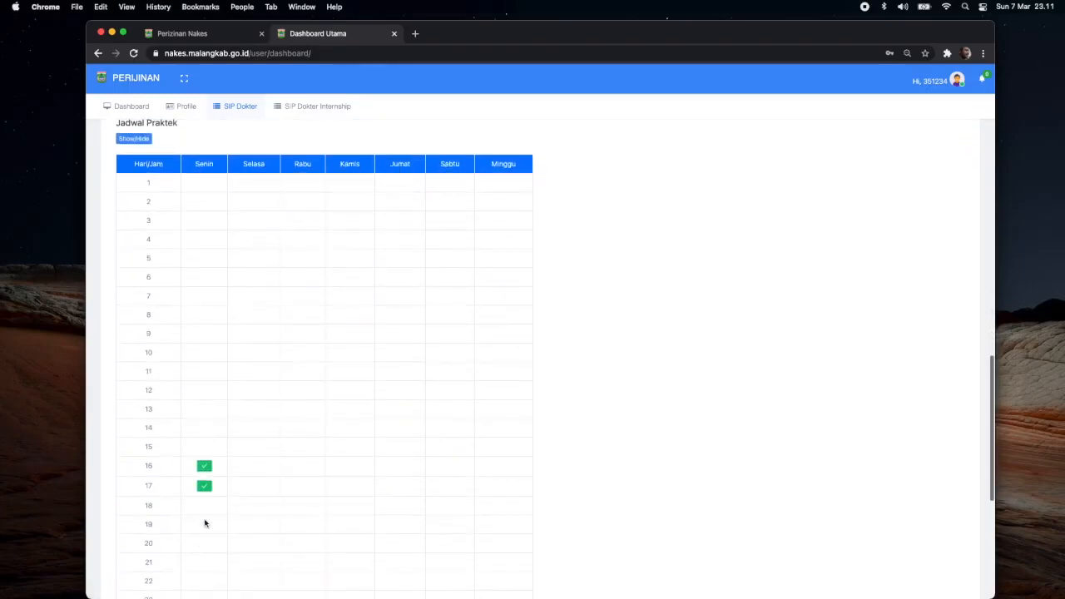
left_click(207, 506)
left_click(203, 525)
left_click(203, 547)
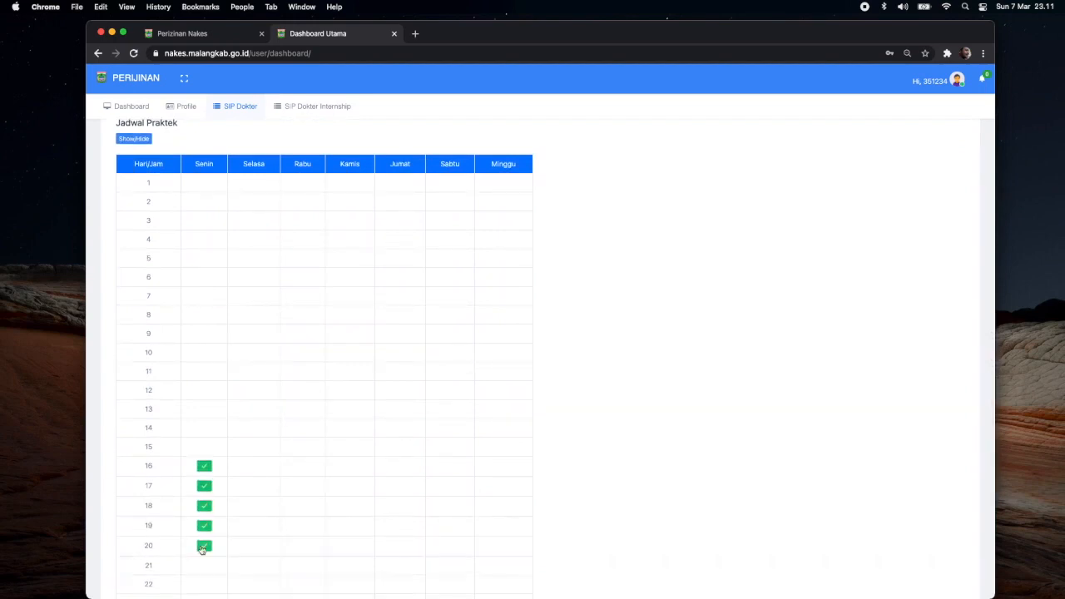
Mark hours 16 through 20 for Selasa in the Tempat Praktik 2 schedule grid
scroll(250, 462, "up", 3)
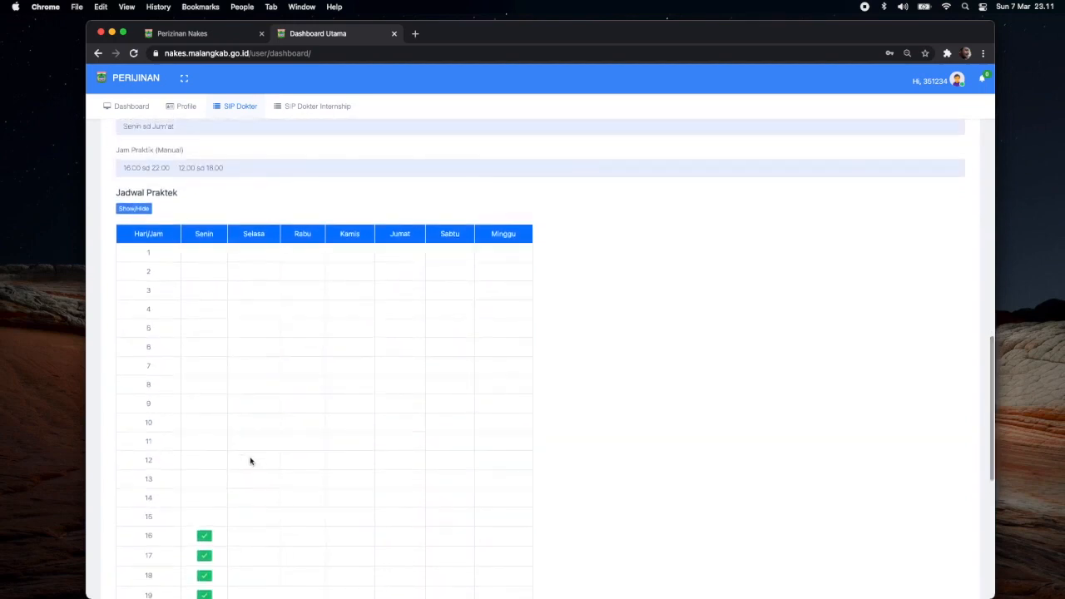
scroll(250, 462, "down", 2)
left_click(254, 486)
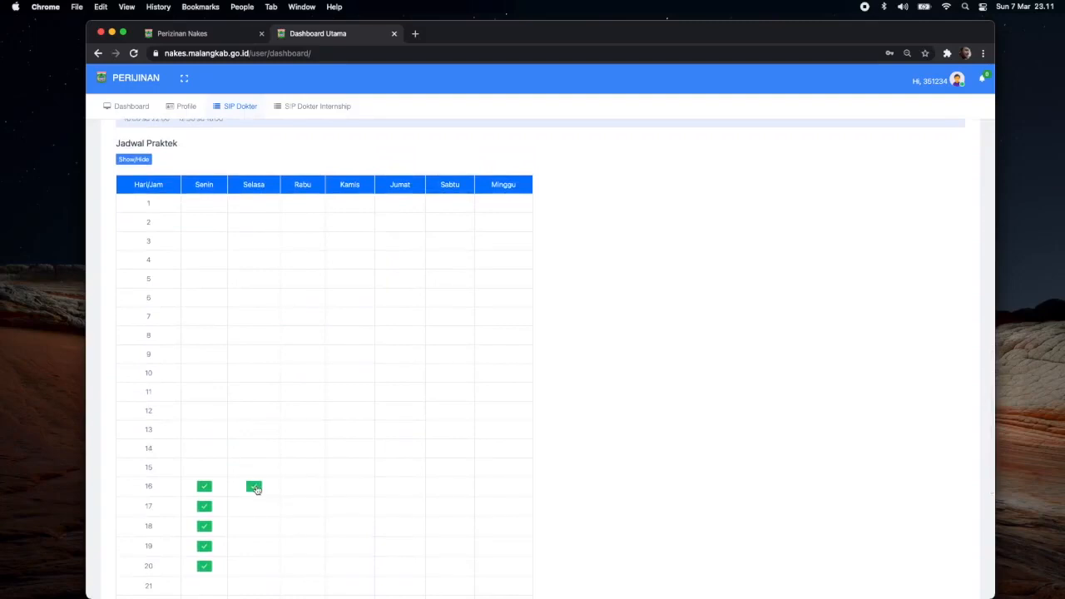
left_click(255, 506)
left_click(255, 526)
left_click(254, 546)
left_click(250, 572)
Mark hours 12 through 18 for Rabu in the Tempat Praktik 2 schedule grid
scroll(310, 463, "up", 3)
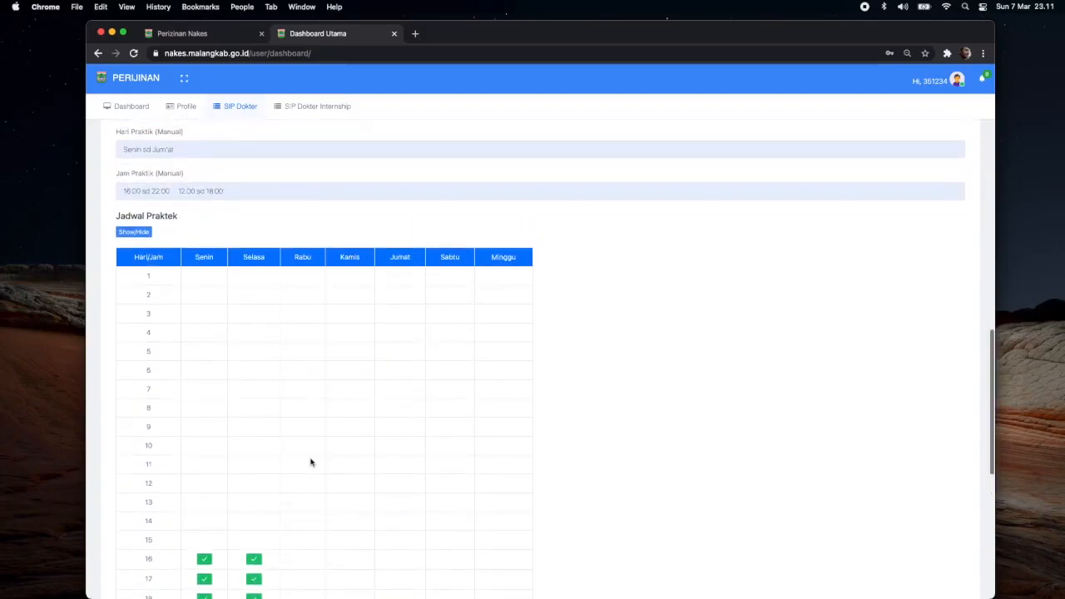
scroll(310, 463, "down", 1)
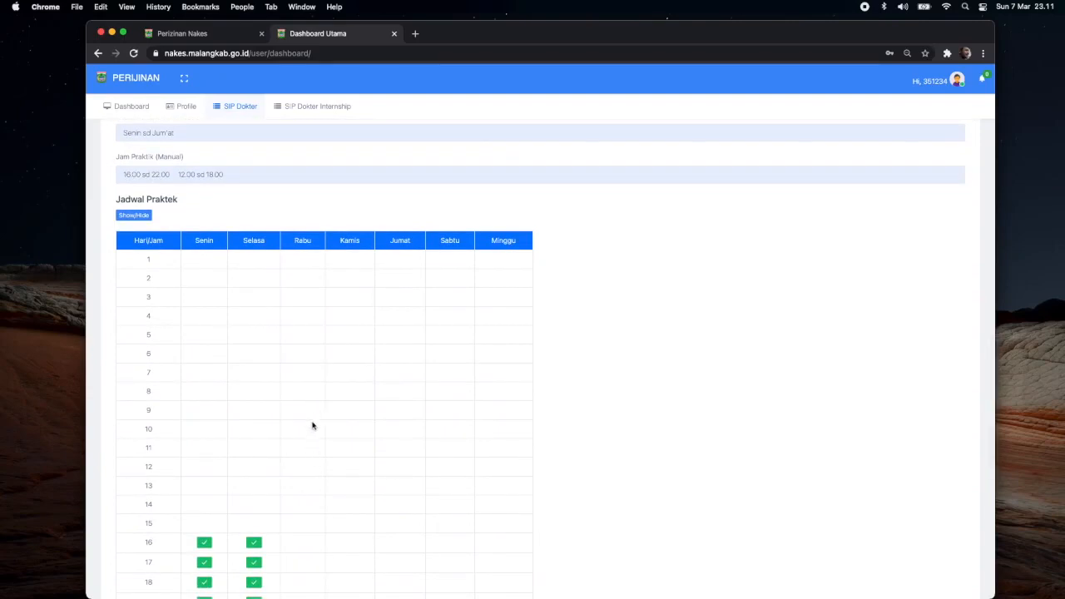
left_click(305, 468)
scroll(307, 471, "down", 3)
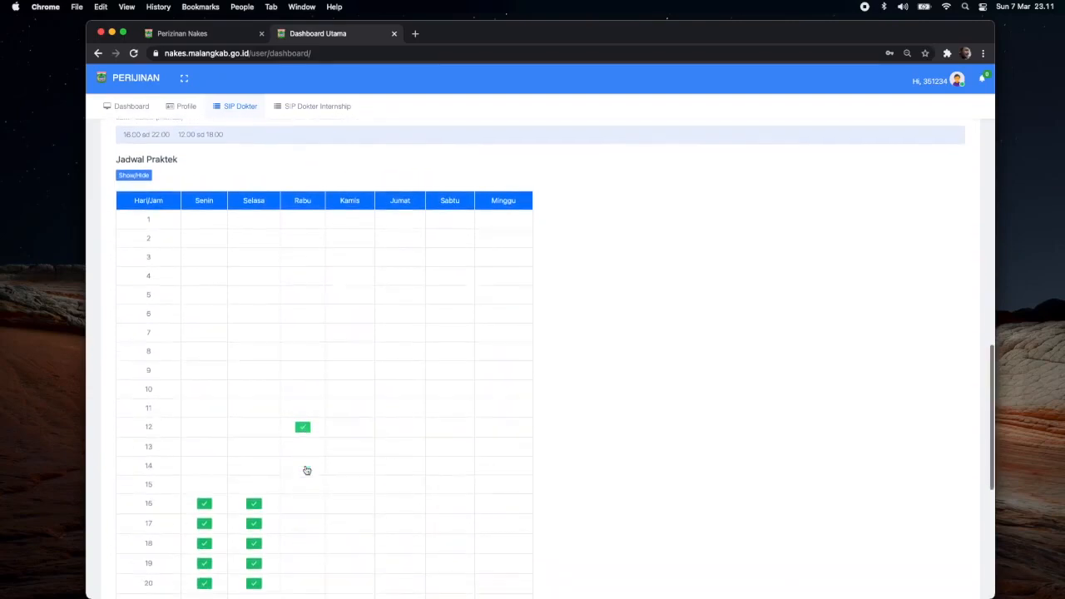
left_click(303, 433)
left_click(302, 476)
left_click(302, 496)
left_click(301, 534)
left_click(302, 515)
Mark hours 12 through 18 for Kamis in the Tempat Praktik 2 schedule grid
left_click(348, 419)
left_click(347, 437)
left_click(346, 458)
left_click(348, 478)
left_click(348, 497)
left_click(348, 517)
left_click(348, 535)
Mark hours 12 through 18 for Jumat in the Tempat Praktik 2 schedule grid
left_click(397, 418)
left_click(395, 437)
left_click(394, 457)
left_click(395, 477)
left_click(395, 498)
left_click(395, 517)
left_click(395, 537)
Review the entries for Tempat Praktik 1 and 2, leave Tempat Praktik 3 empty, and save the SIP Dokter application
scroll(605, 483, "down", 4)
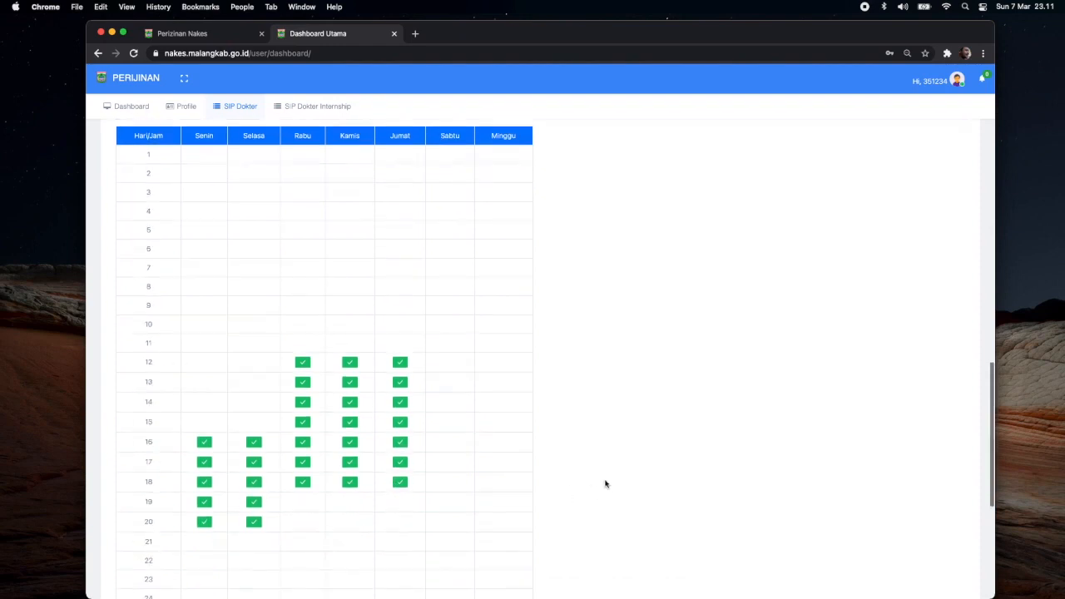
scroll(605, 483, "down", 3)
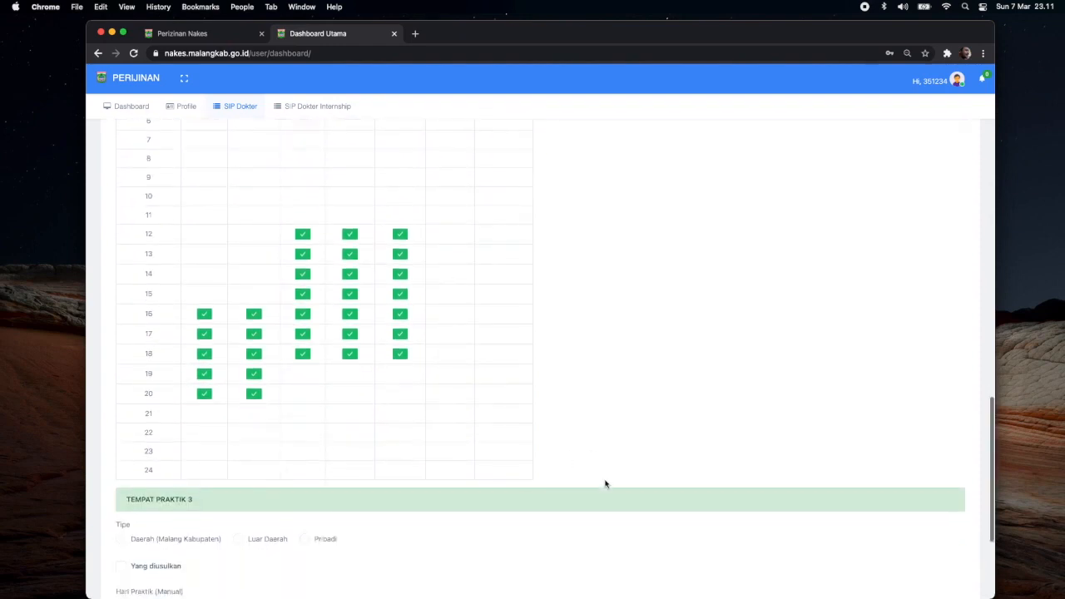
scroll(605, 484, "up", 9)
scroll(605, 483, "up", 8)
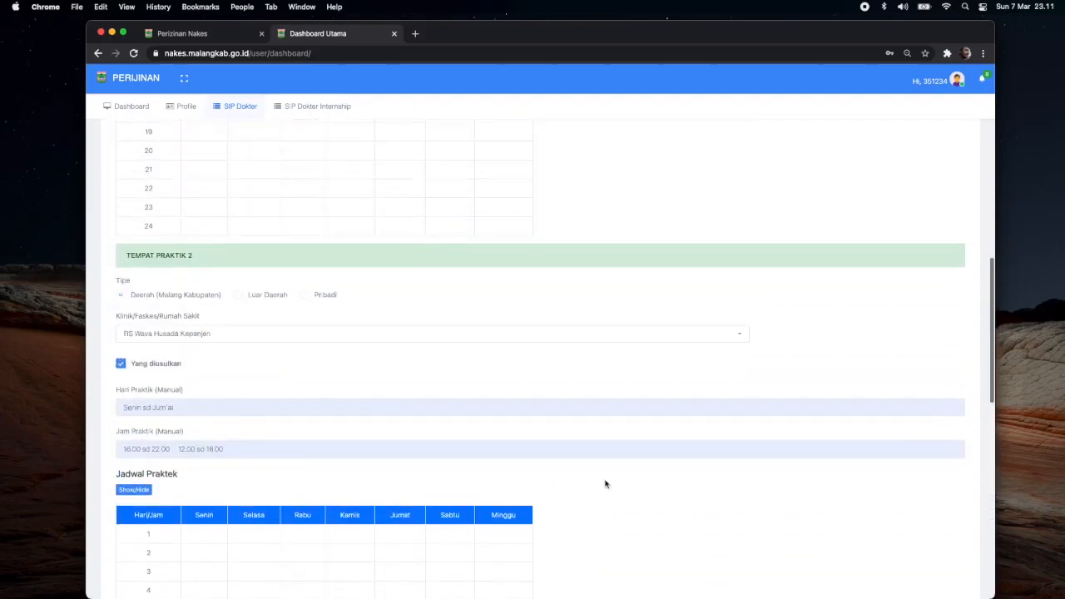
scroll(749, 341, "up", 14)
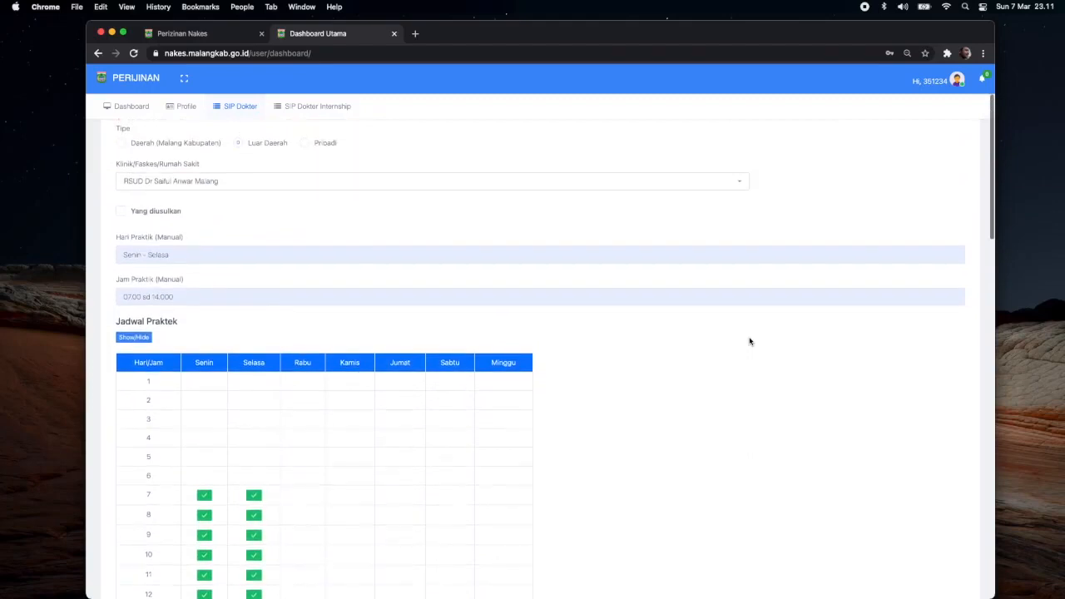
scroll(750, 341, "down", 11)
scroll(750, 342, "down", 7)
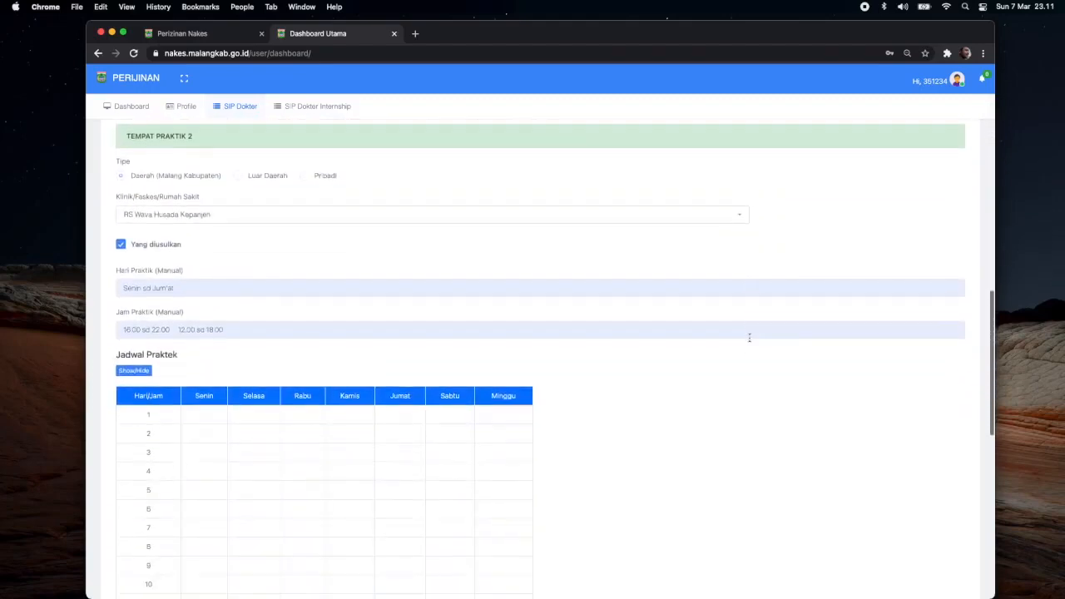
scroll(763, 413, "down", 13)
scroll(763, 414, "down", 3)
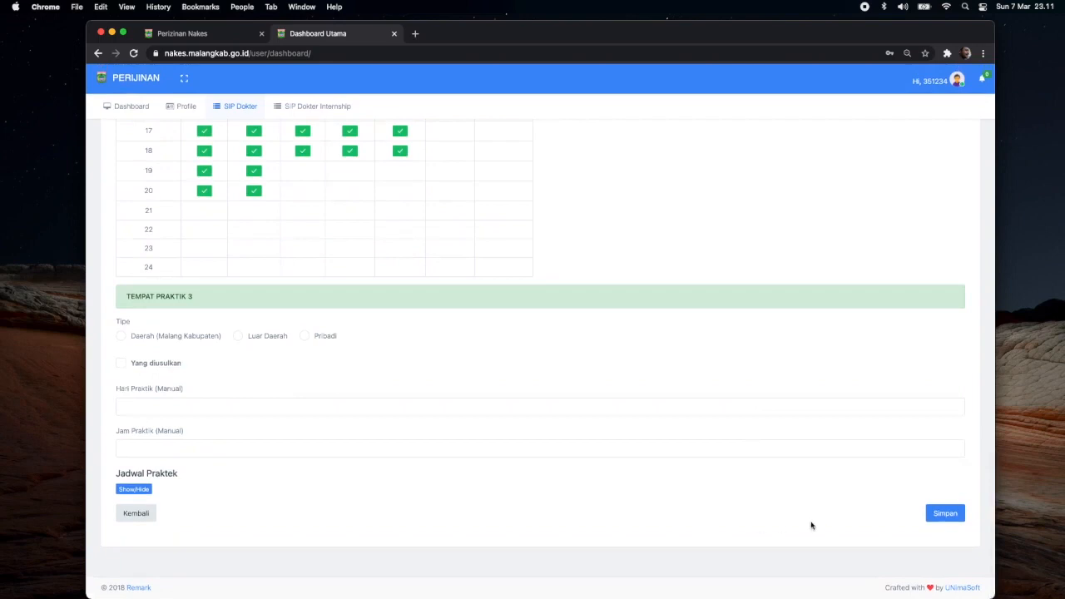
left_click(948, 513)
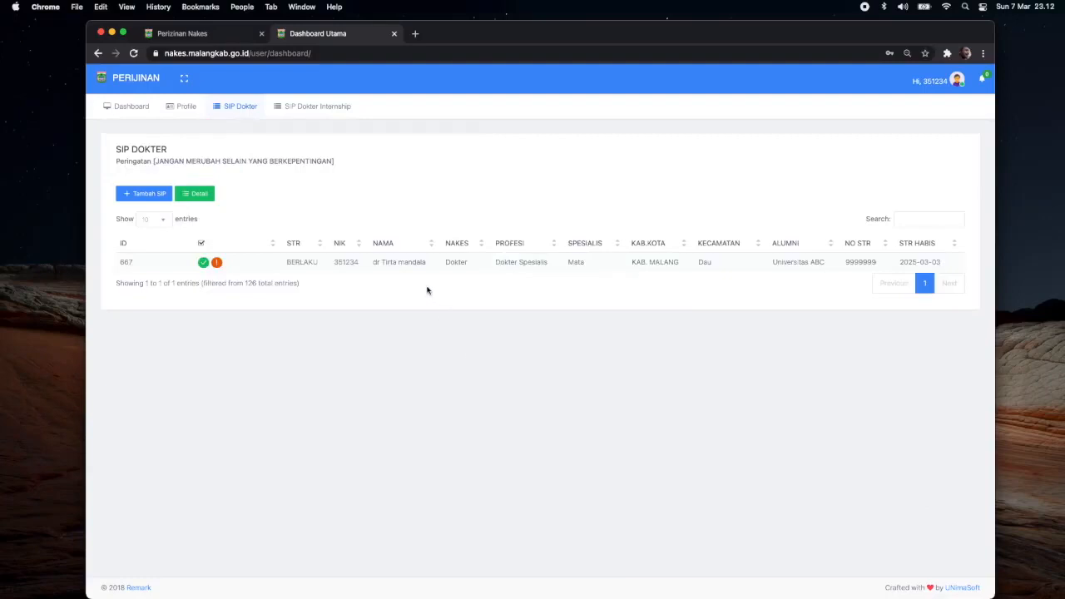
Open the details of the doctor's record in the SIP Dokter list and give its Data SIP entry the user validation
left_click(406, 263)
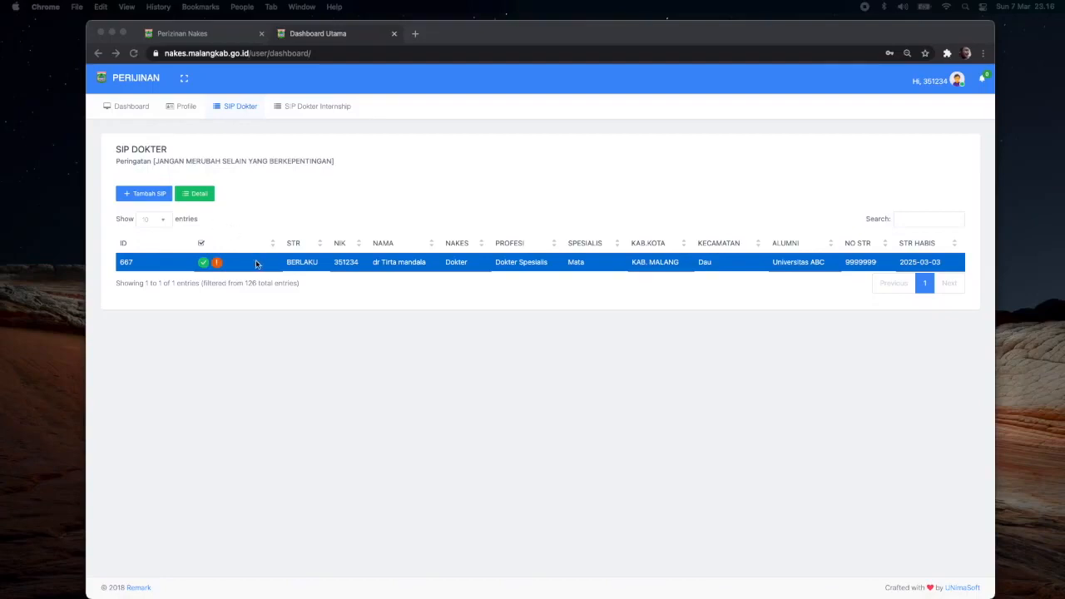
left_click(207, 201)
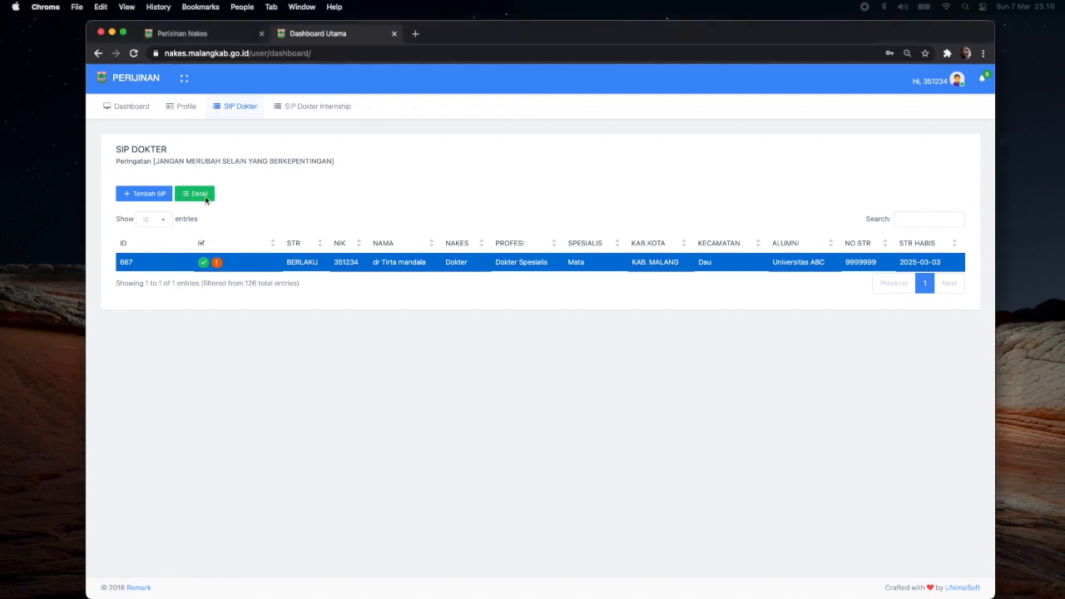
left_click(192, 194)
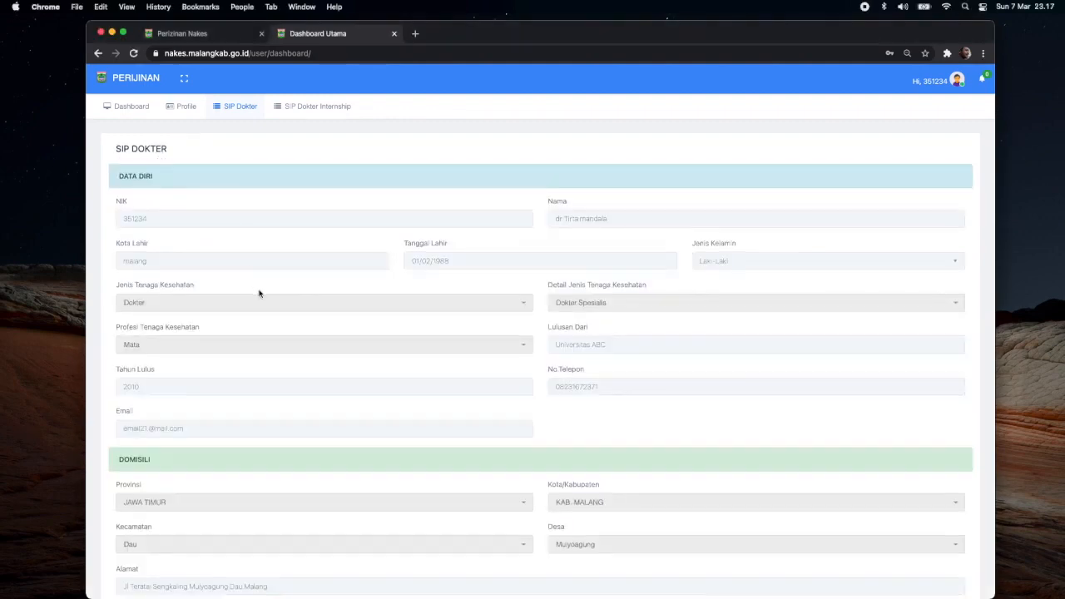
scroll(259, 295, "down", 10)
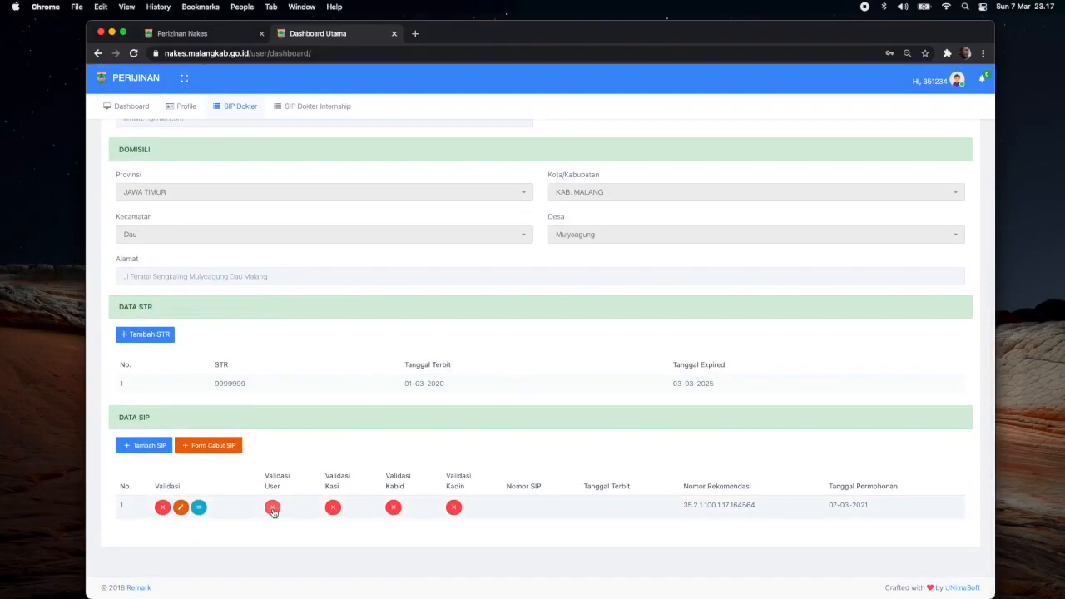
left_click(272, 508)
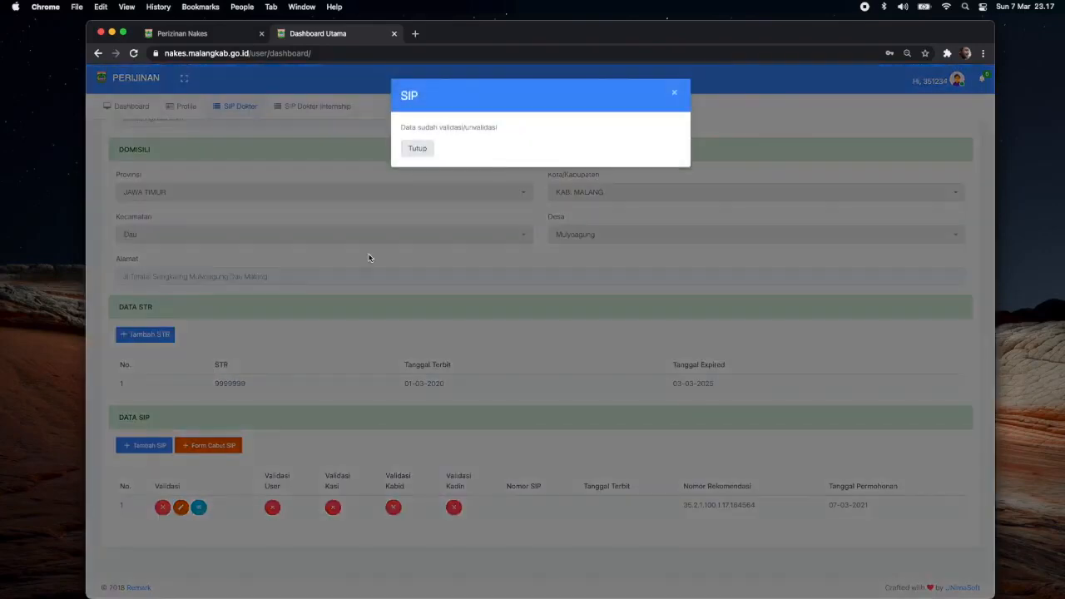
left_click(418, 151)
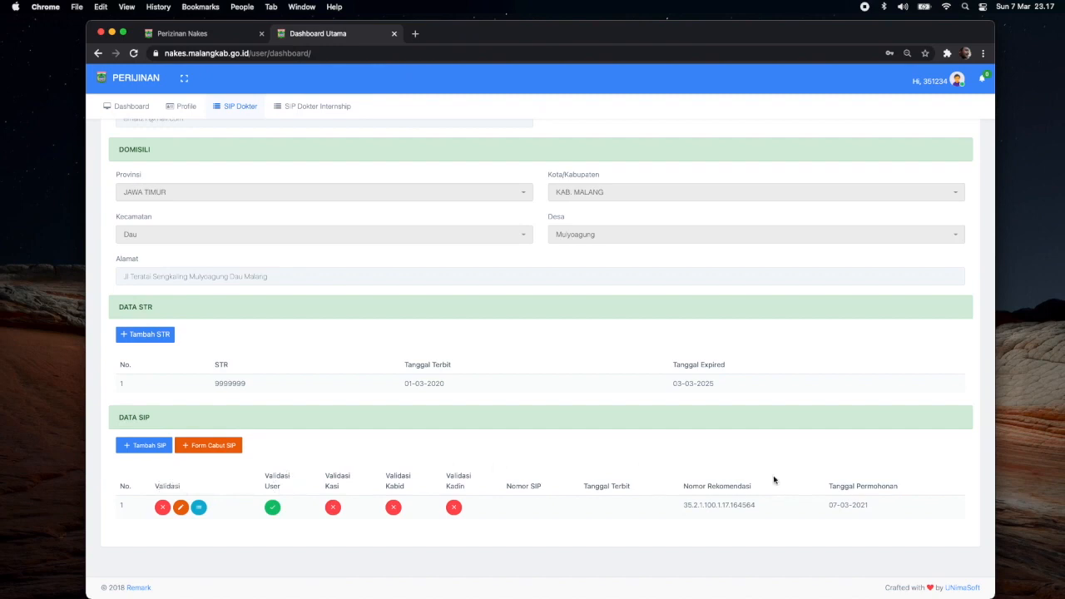
Open the detail data of the SIP entry and examine the validation checkbox and note field of each File Persyaratan item
double_click(165, 485)
left_click(335, 481)
left_click(199, 508)
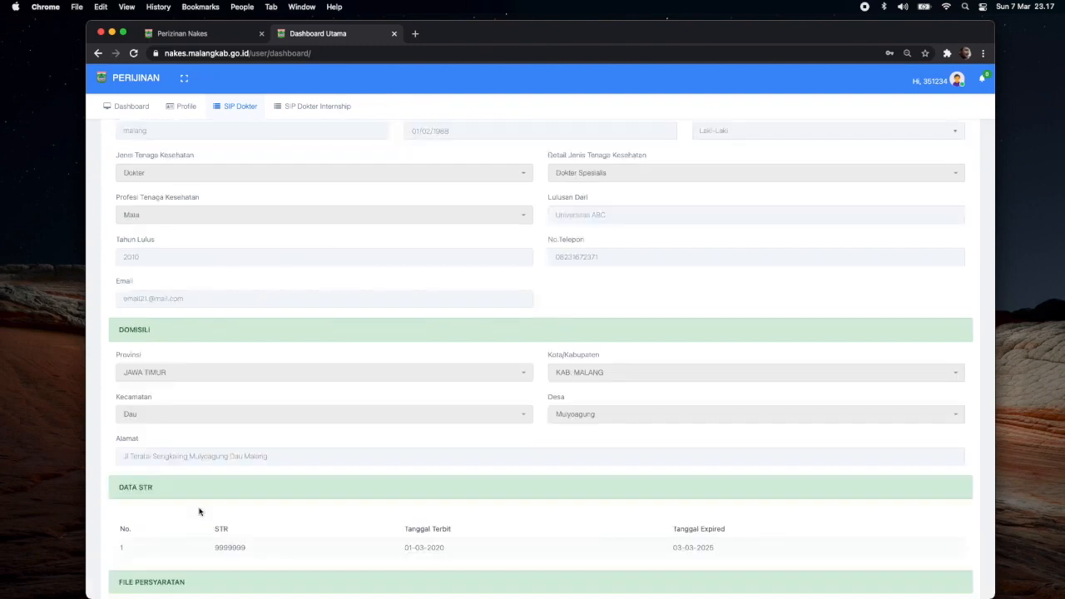
scroll(266, 433, "down", 5)
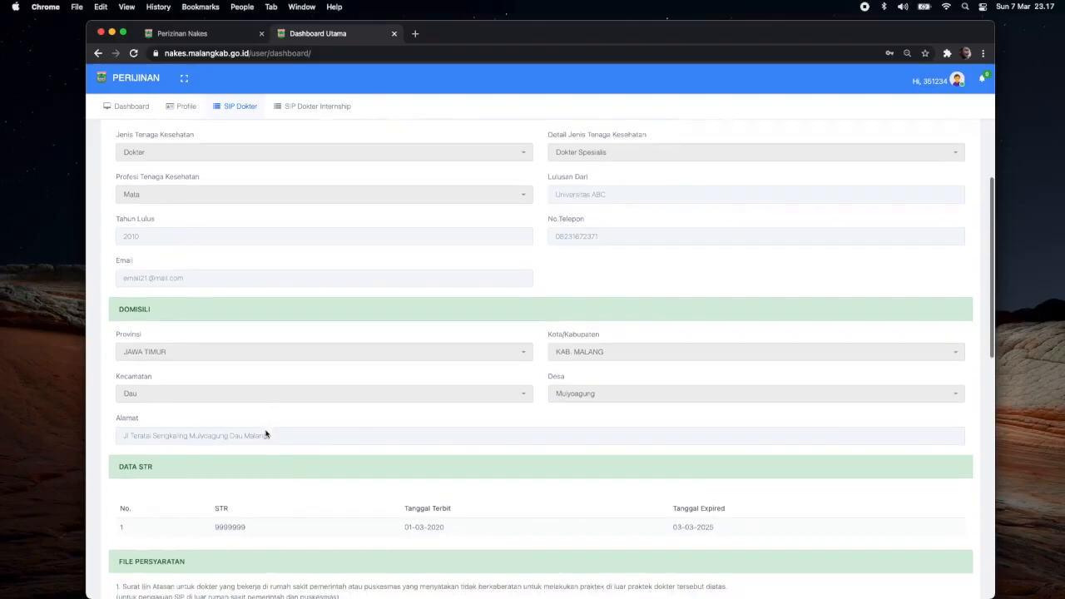
scroll(266, 434, "down", 3)
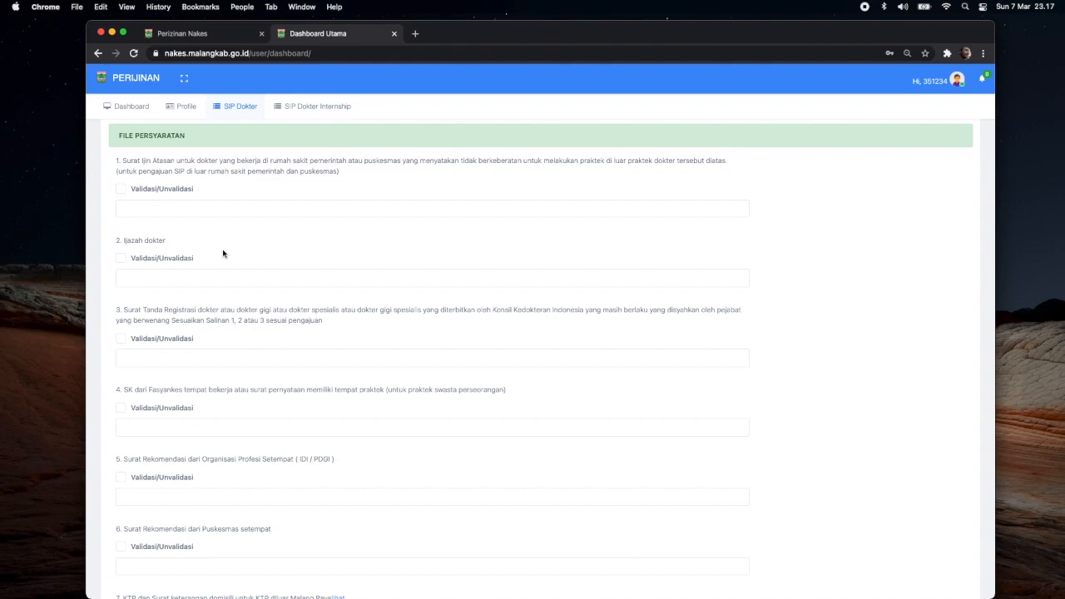
scroll(223, 254, "down", 5)
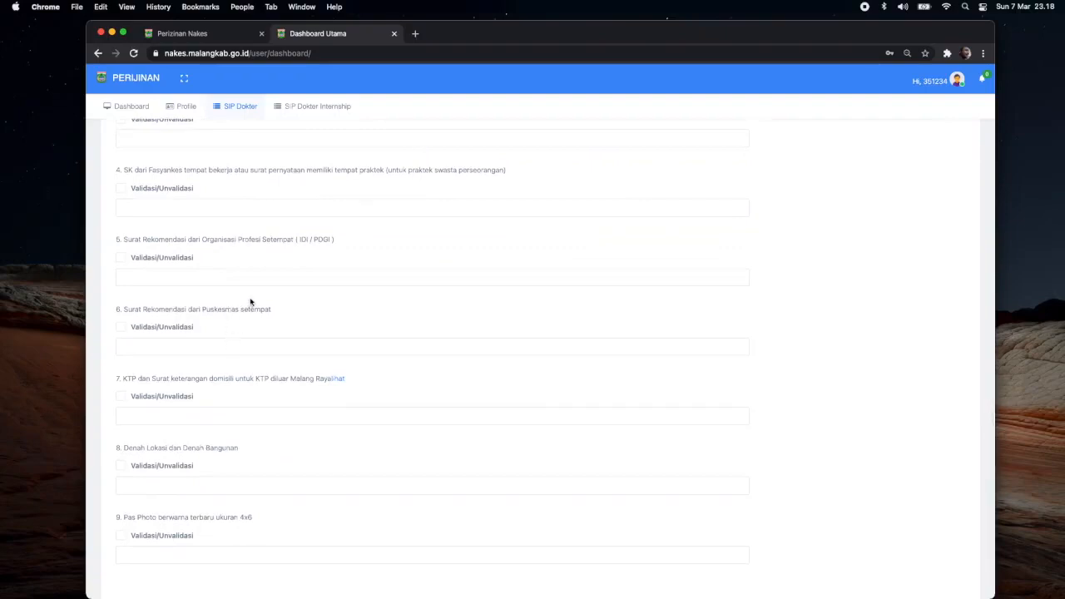
scroll(251, 302, "up", 5)
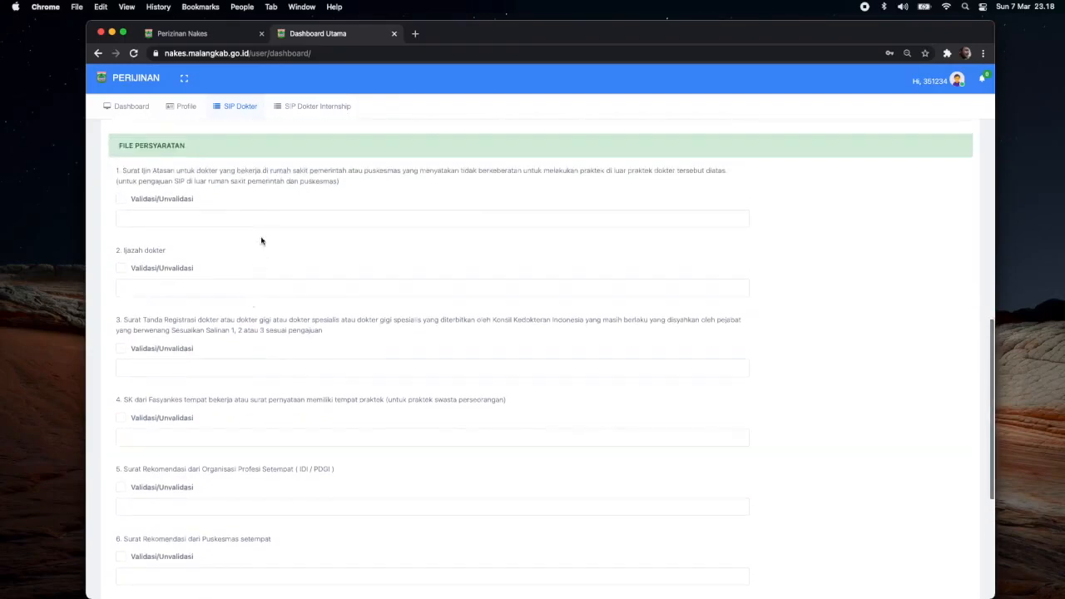
left_click(266, 220)
left_click(274, 190)
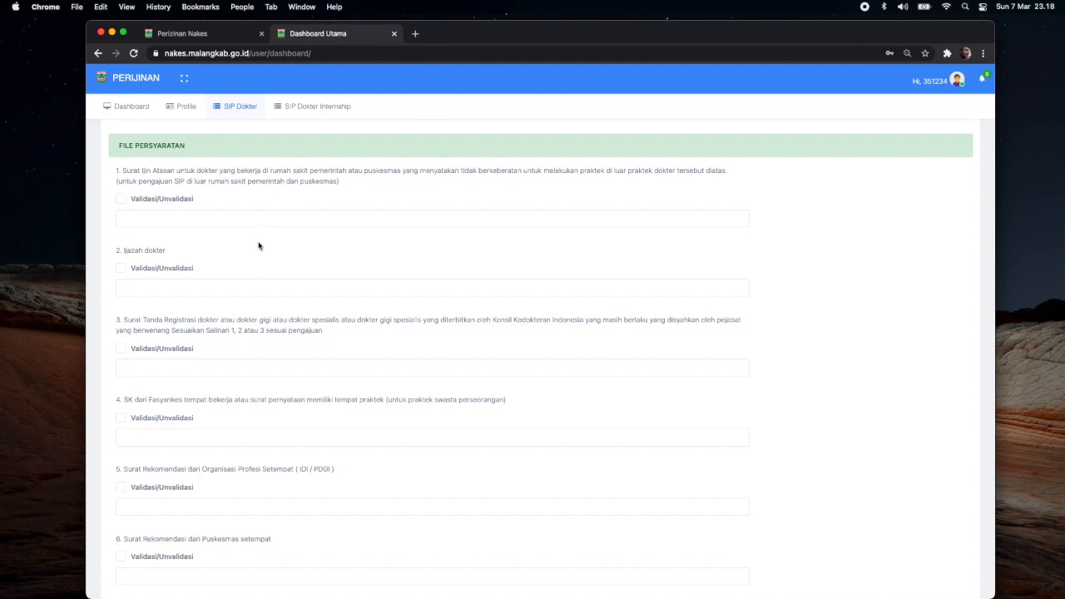
left_click(247, 368)
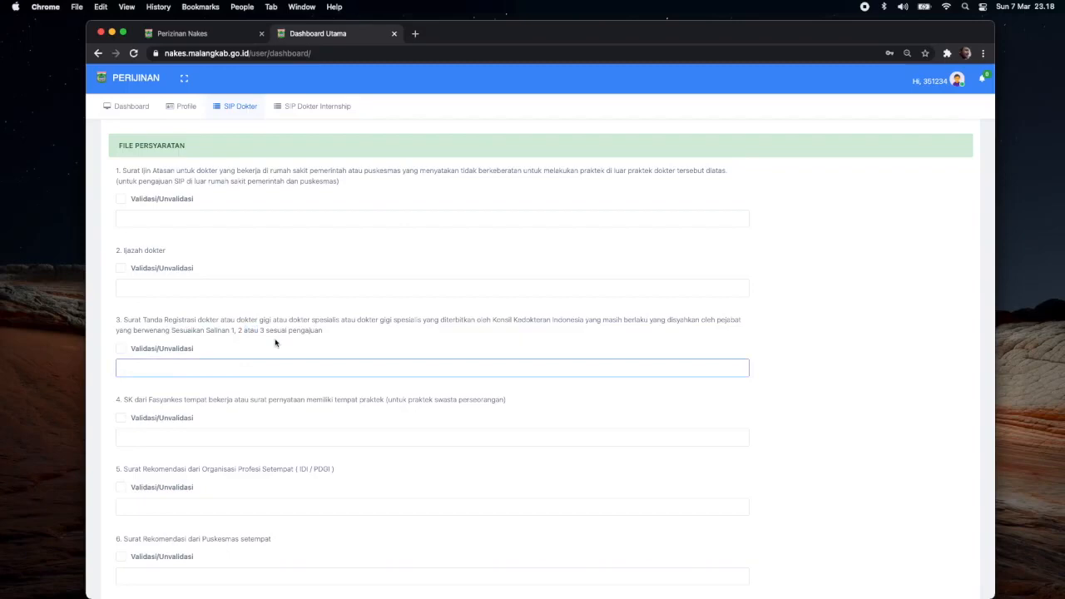
scroll(276, 342, "down", 3)
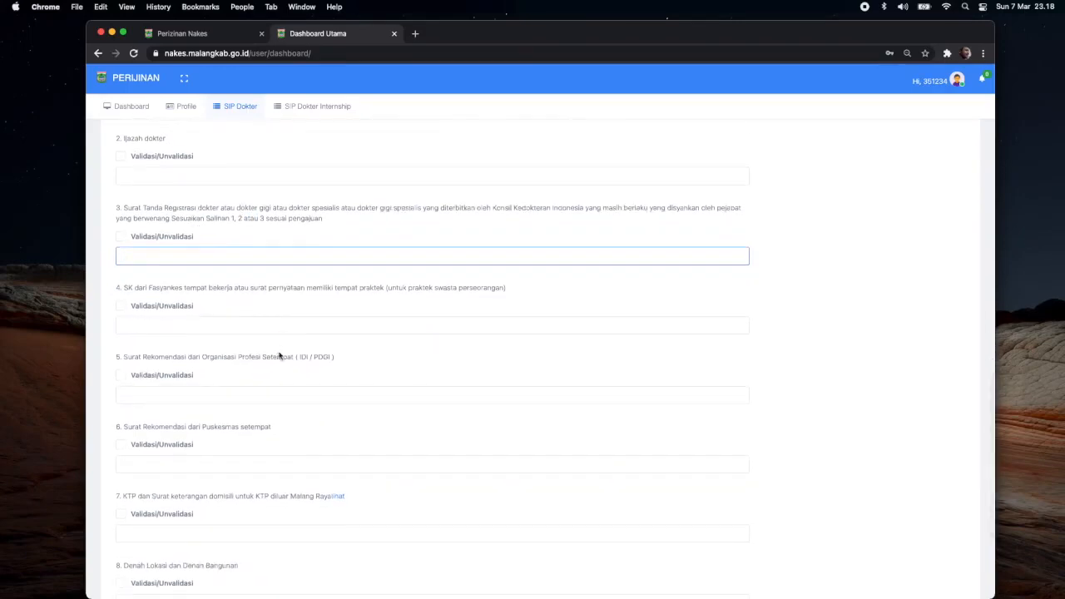
scroll(281, 357, "up", 15)
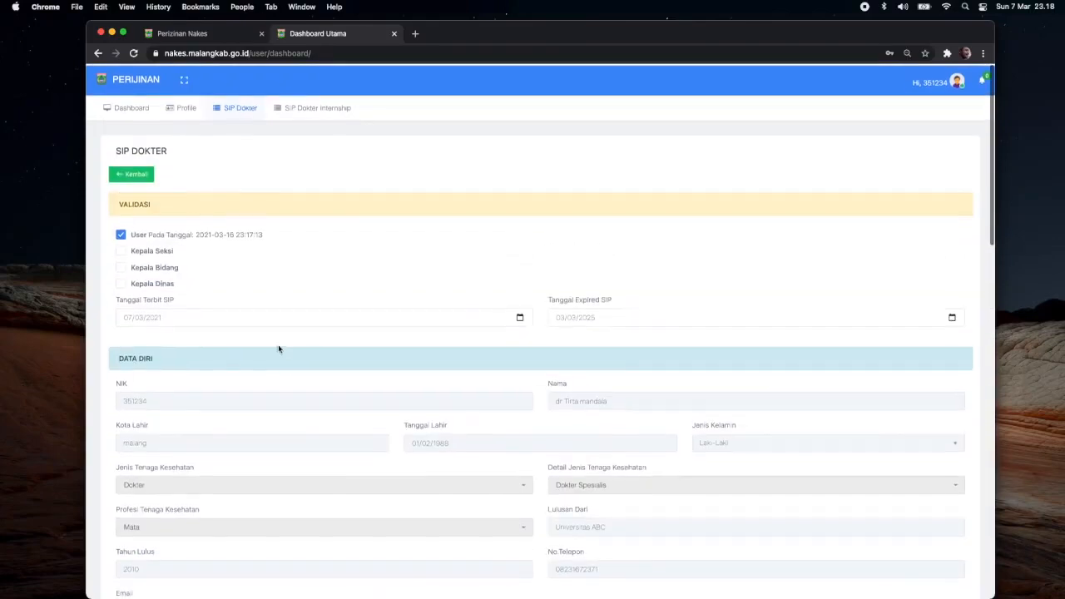
Leave the SIP entry's detail data, check the Data SIP validation columns, and return to the SIP Dokter list
left_click(147, 176)
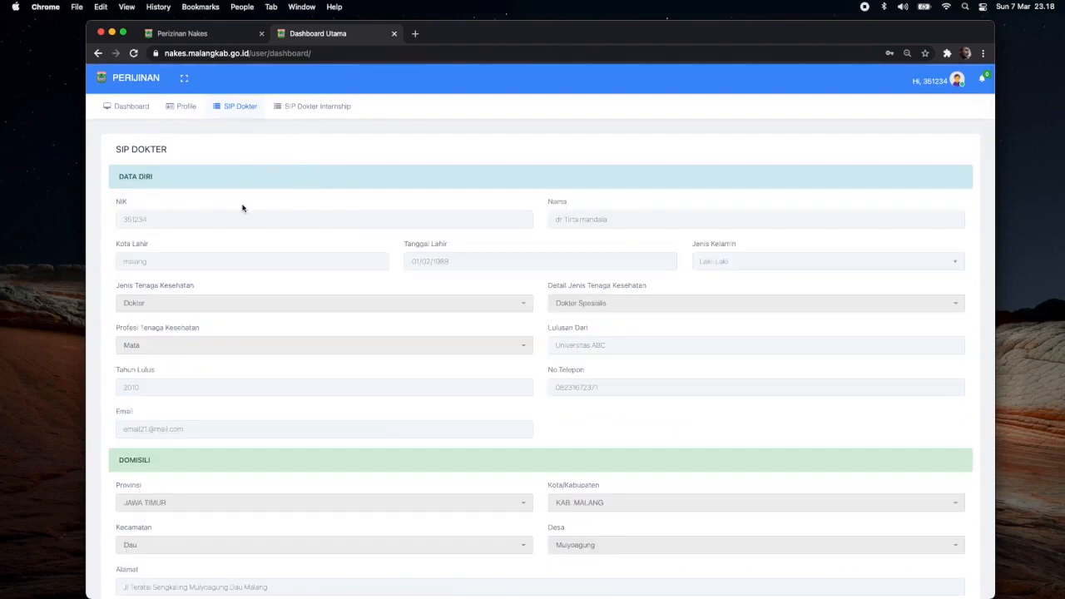
scroll(242, 208, "down", 5)
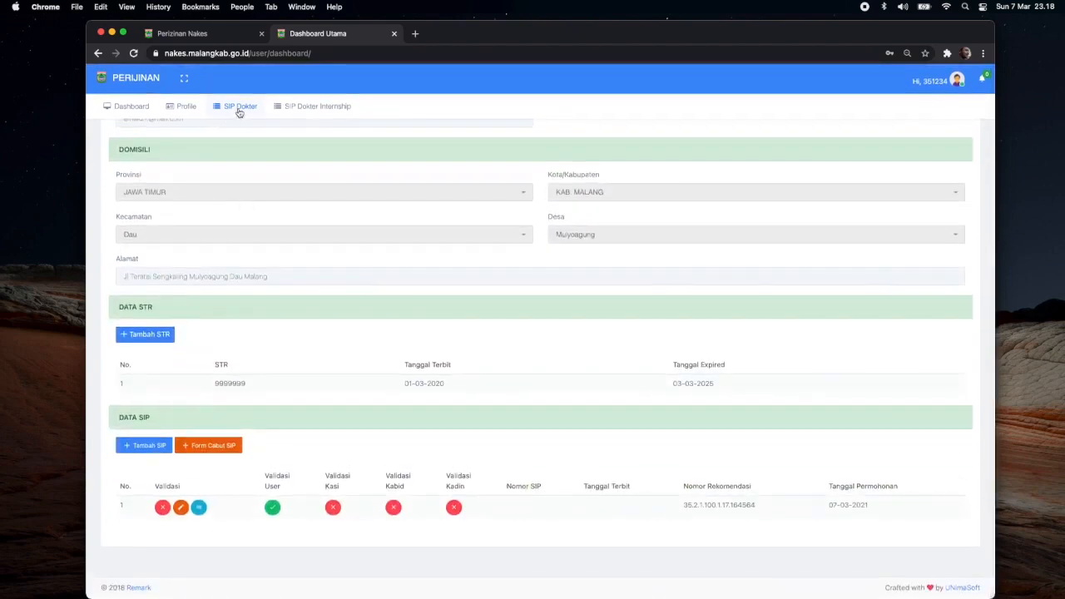
left_click(239, 110)
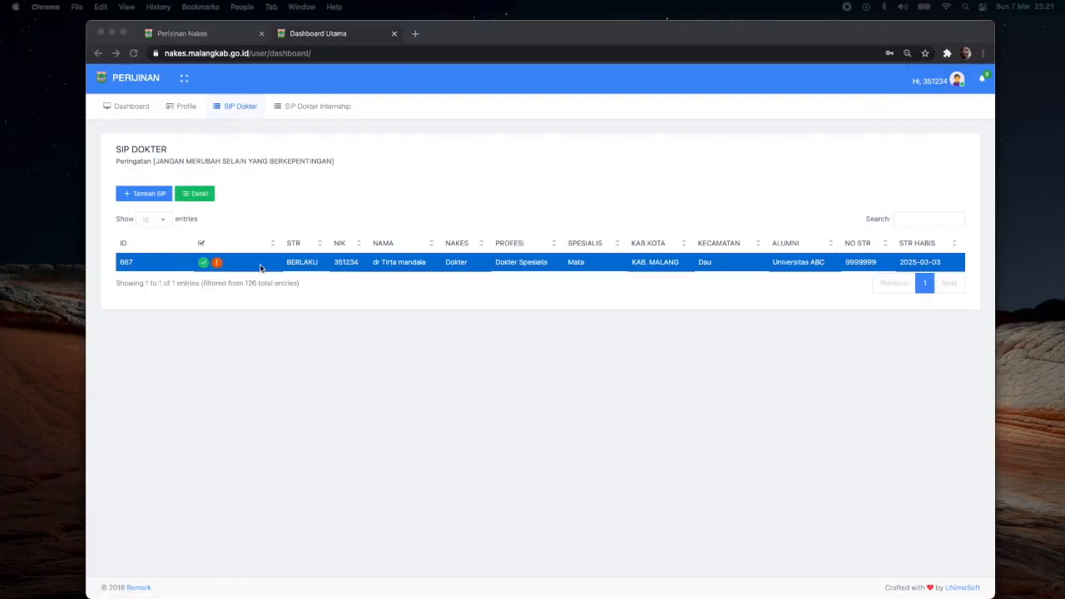
Reopen the doctor's record and the SIP entry's detail data to check the validation notes on the File Persyaratan items
left_click(197, 199)
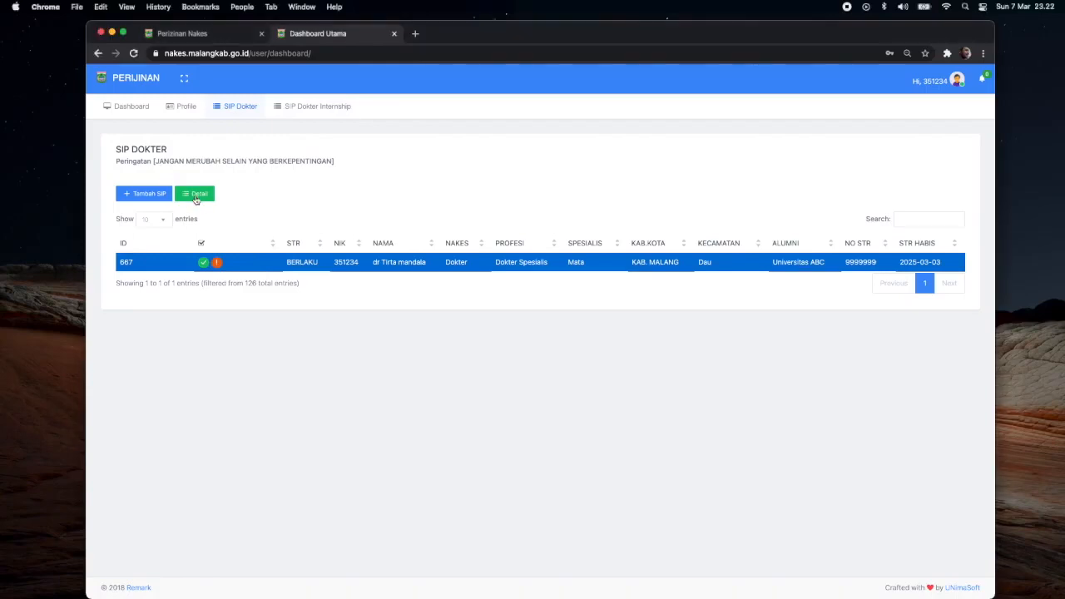
left_click(197, 200)
scroll(250, 343, "down", 5)
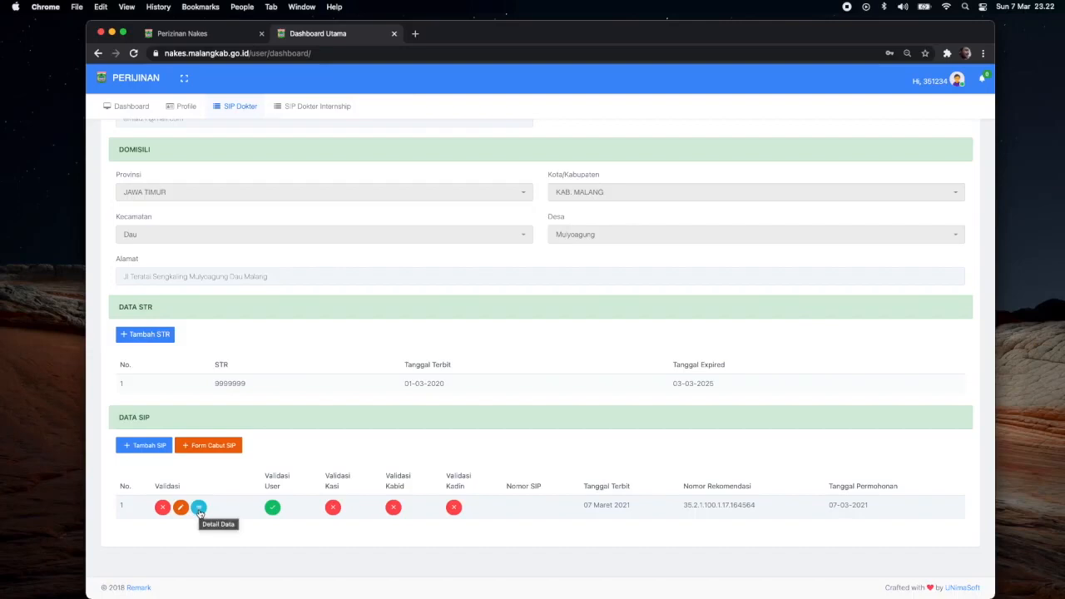
left_click(199, 508)
scroll(309, 372, "down", 5)
scroll(310, 372, "down", 5)
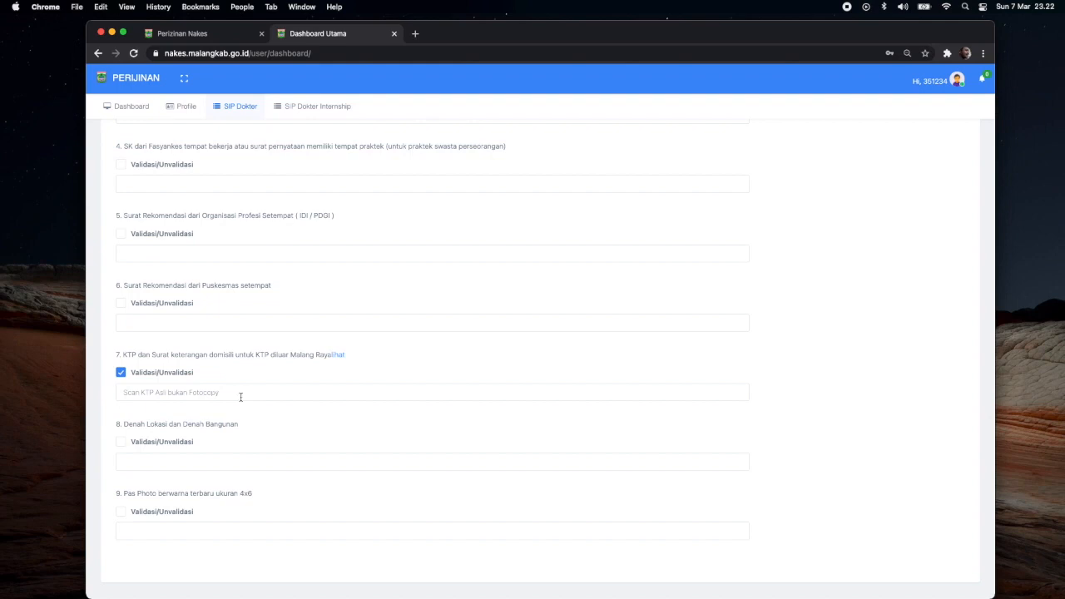
scroll(240, 397, "down", 1)
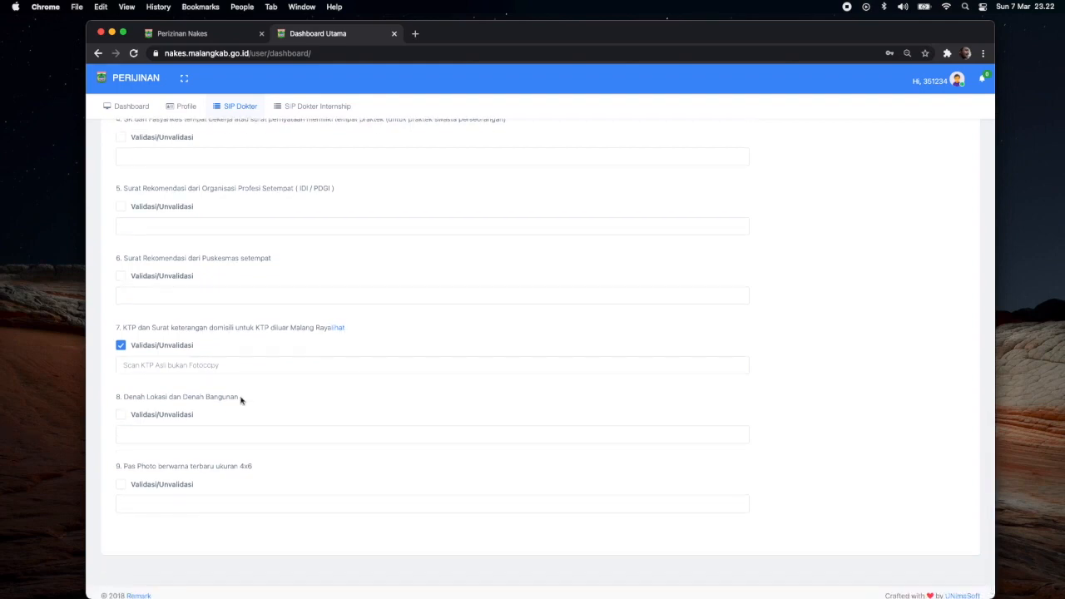
scroll(241, 401, "up", 10)
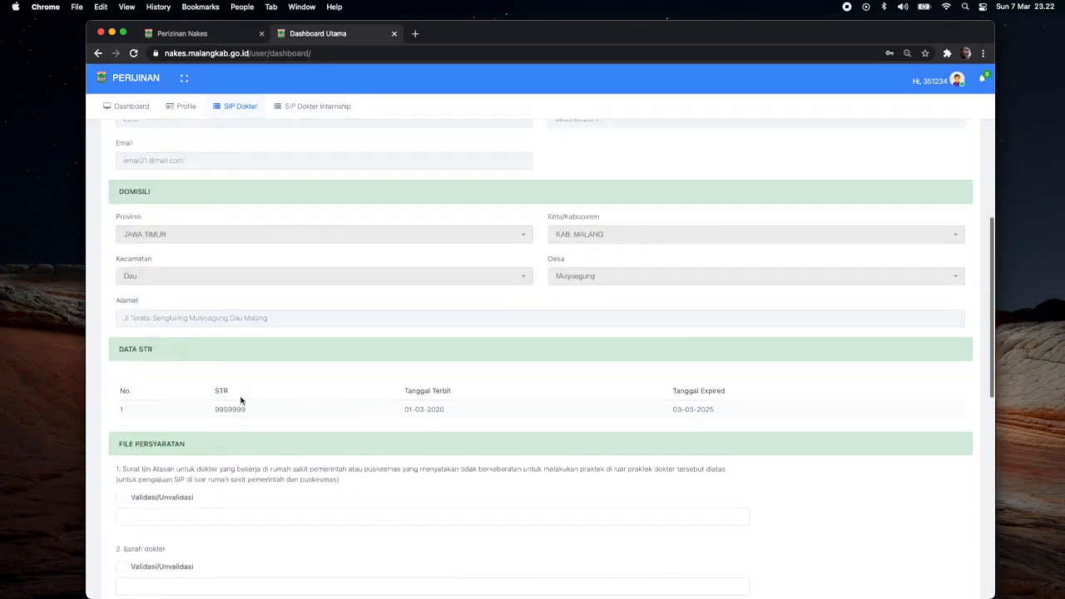
Leave the SIP entry's detail data and start adding another SIP under Data SIP
scroll(241, 400, "up", 5)
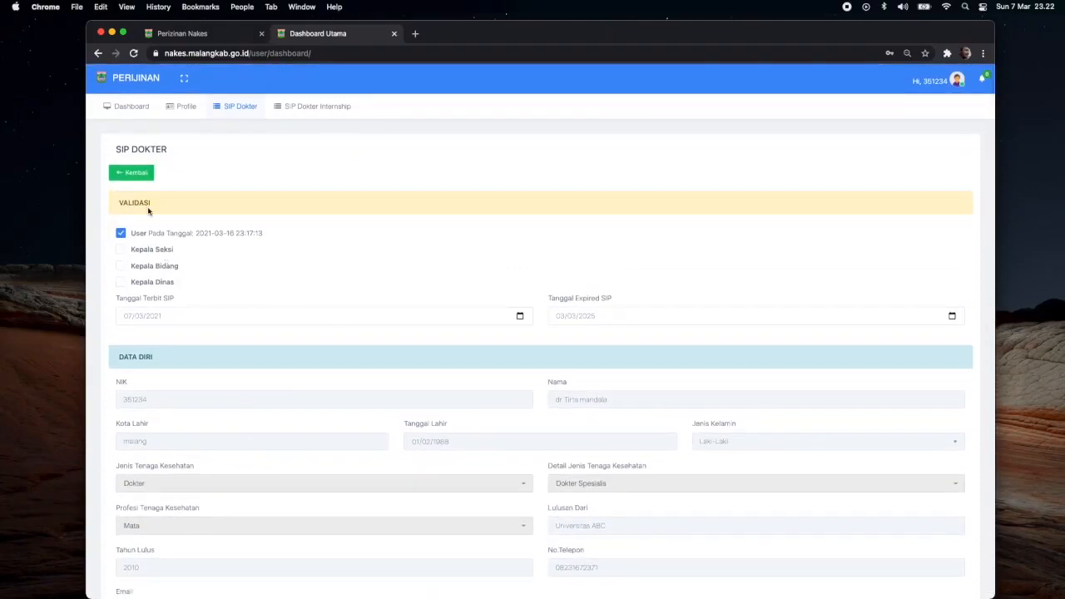
left_click(130, 175)
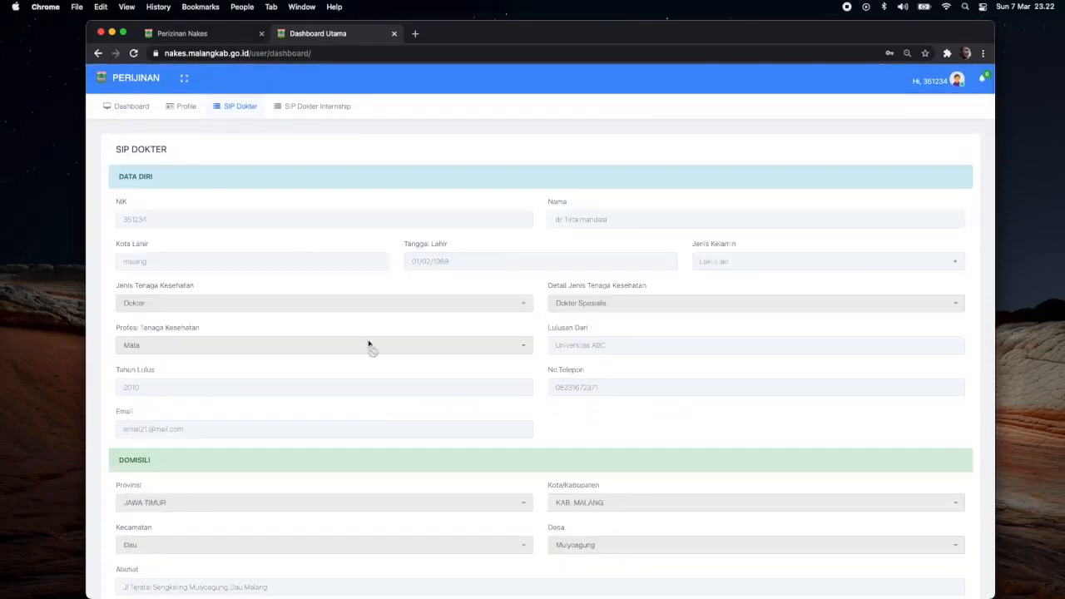
scroll(369, 345, "down", 5)
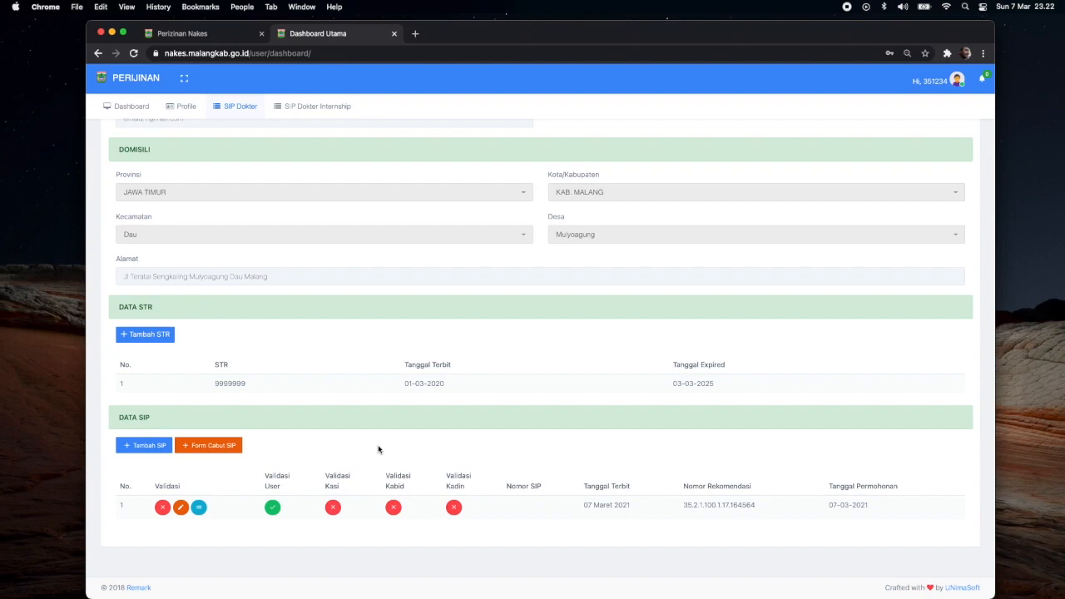
left_click(153, 451)
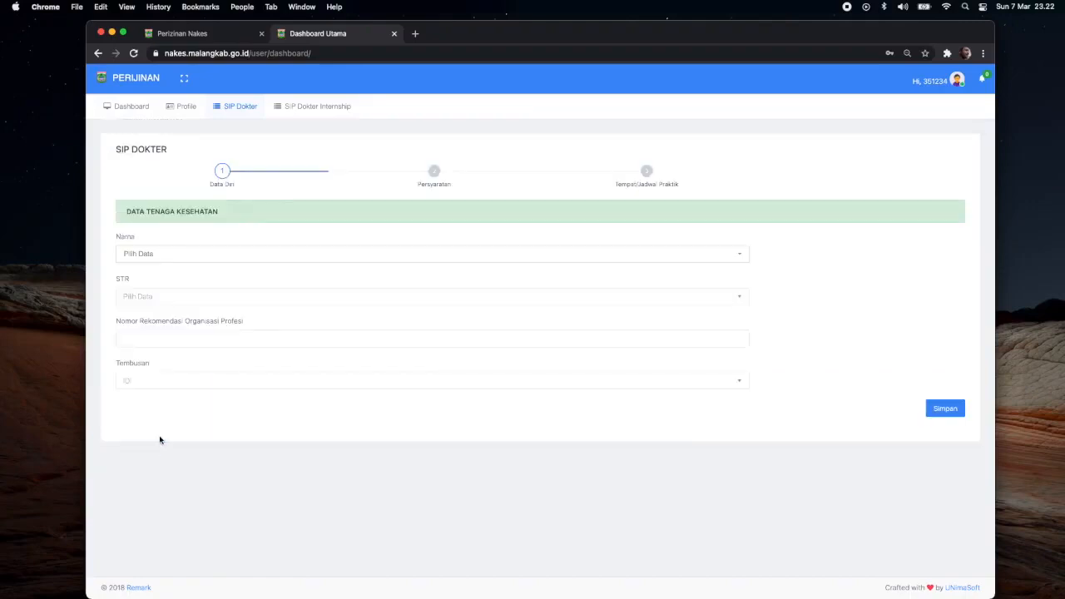
Choose the doctor as the health worker, set Nomor Rekomendasi Organisasi Profesi to 3e3q23/12312/33, and save the Data Diri stage
left_click(248, 257)
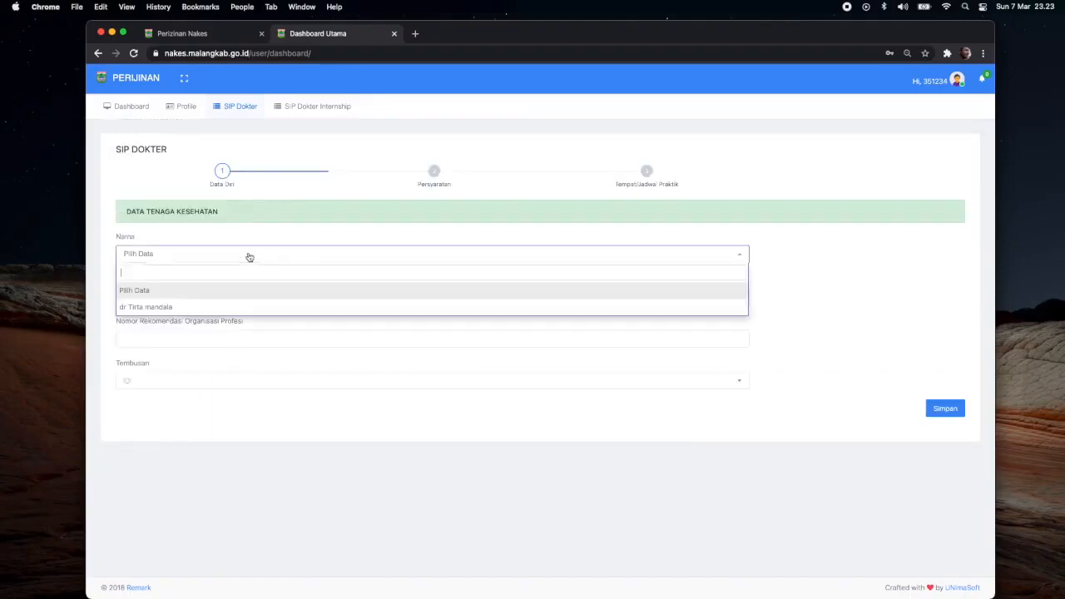
left_click(225, 307)
scroll(253, 339, "down", 1)
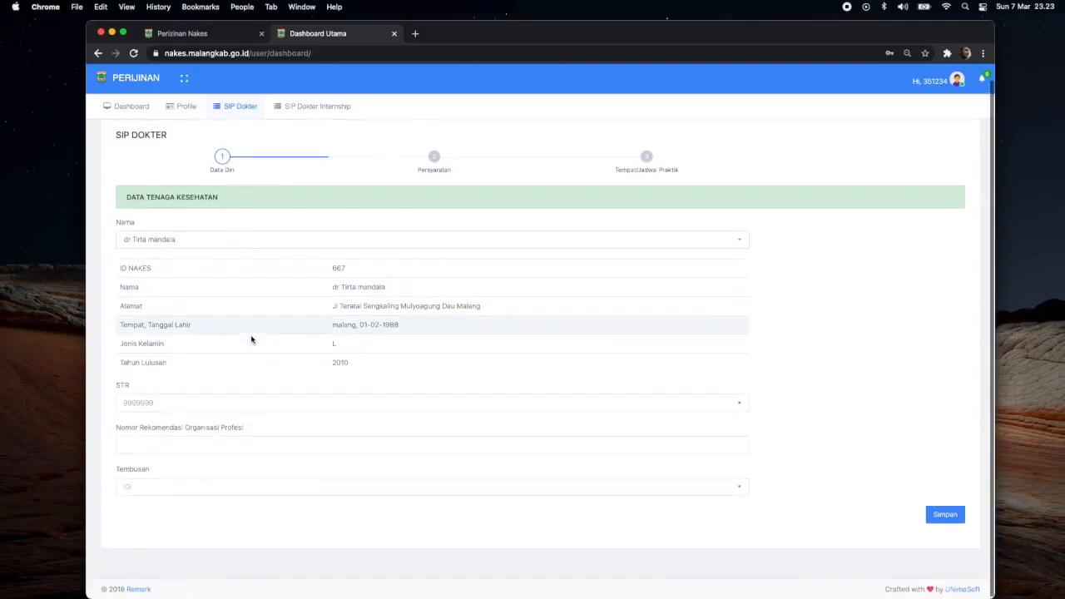
left_click(217, 446)
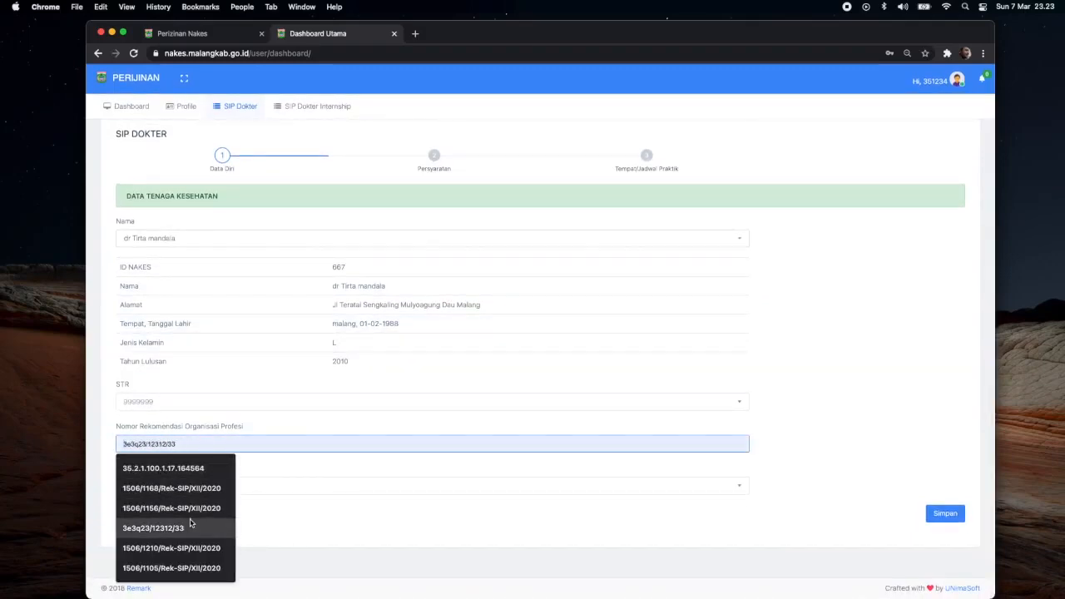
left_click(190, 527)
left_click(938, 516)
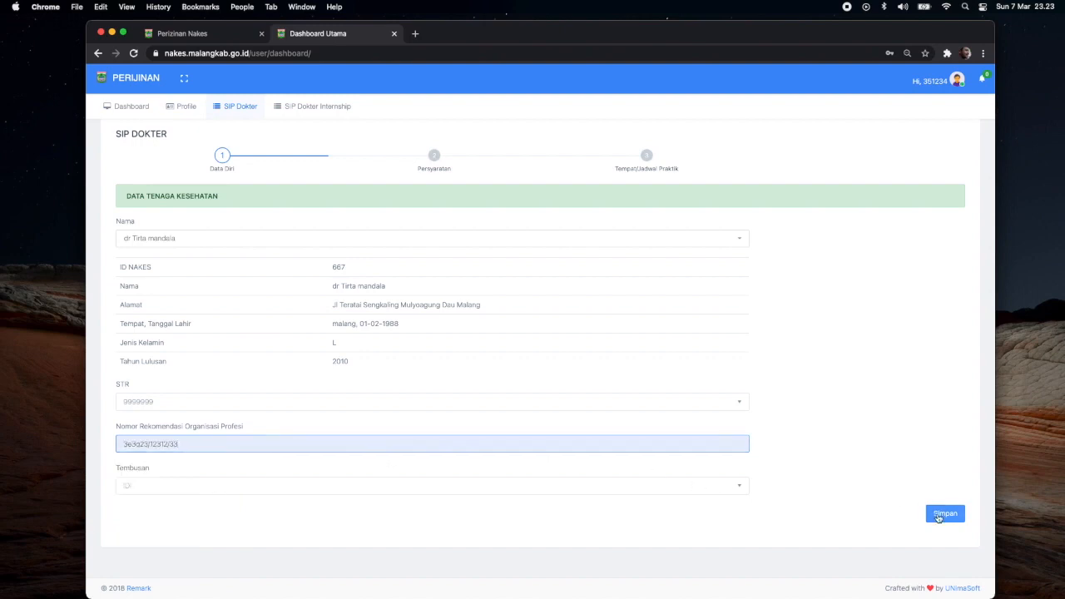
Save the Persyaratan stage without attaching any files
scroll(291, 312, "down", 4)
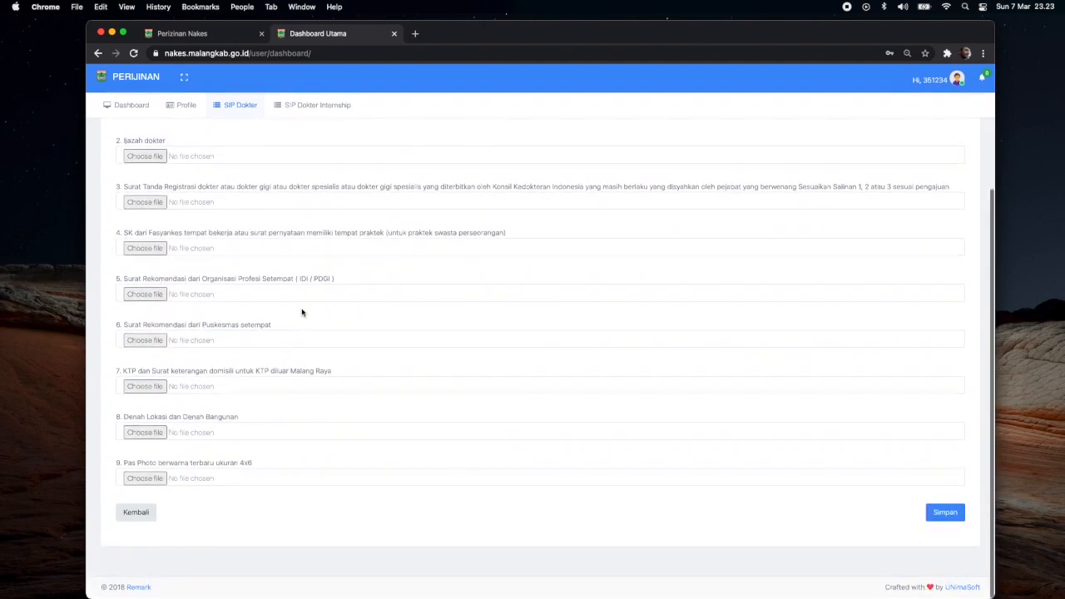
left_click(938, 516)
scroll(618, 447, "up", 4)
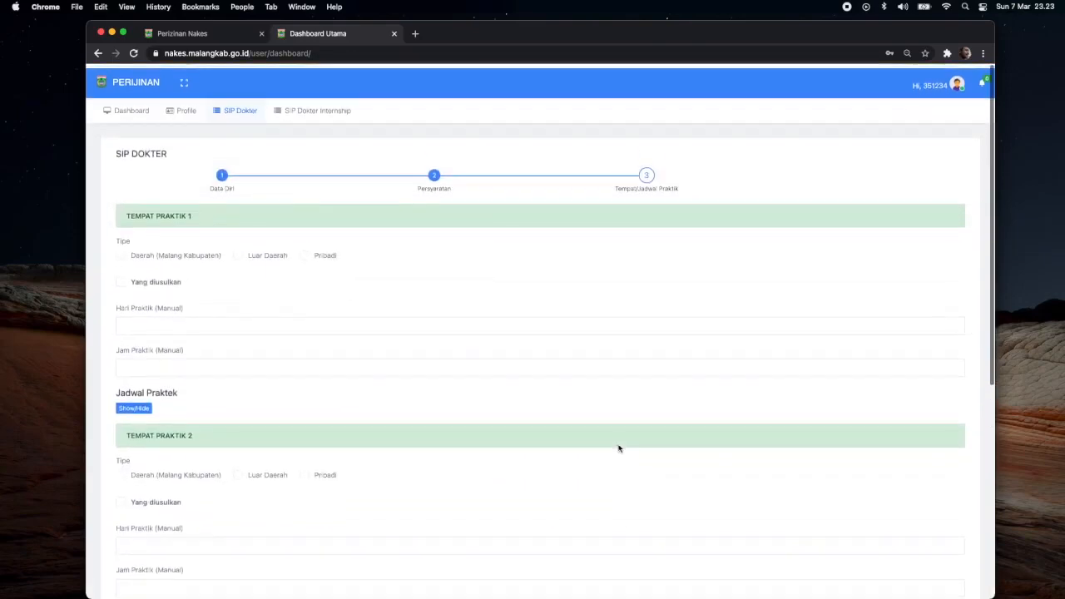
Set Tempat Praktik 1 to Luar Daerah at RSUD Dr Saiful Anwar Malang, with days Senin - Selasa and hours 07.00 sd 14.000
left_click(239, 253)
left_click(216, 293)
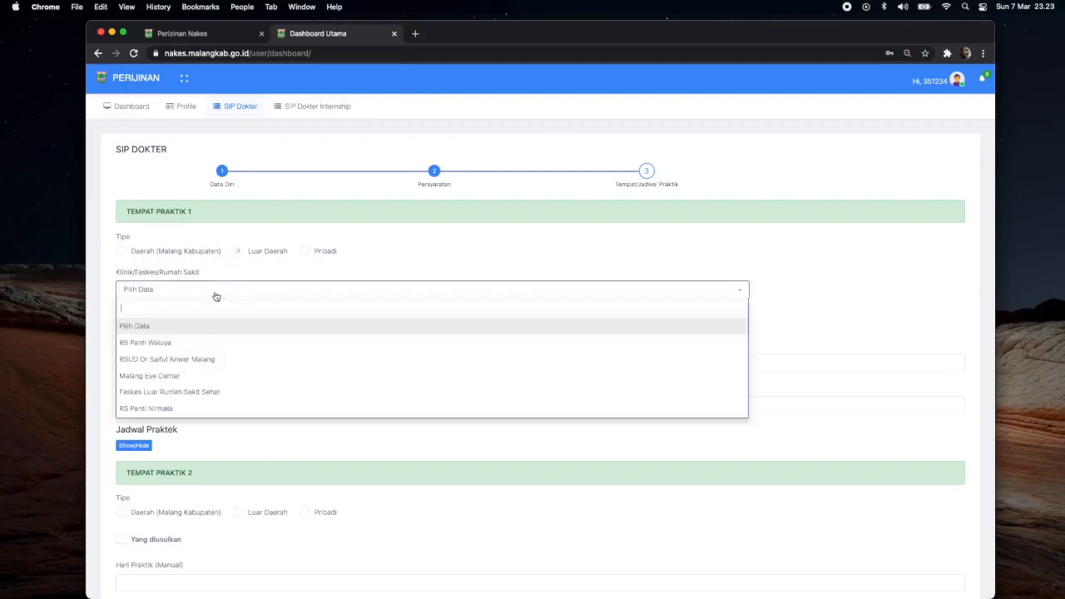
left_click(213, 359)
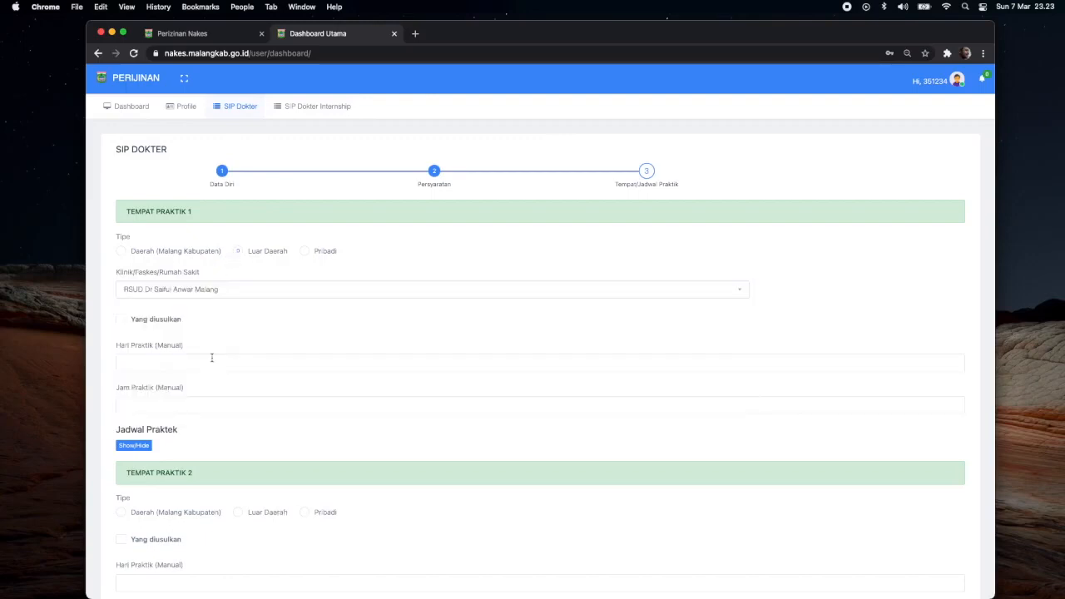
scroll(156, 357, "down", 2)
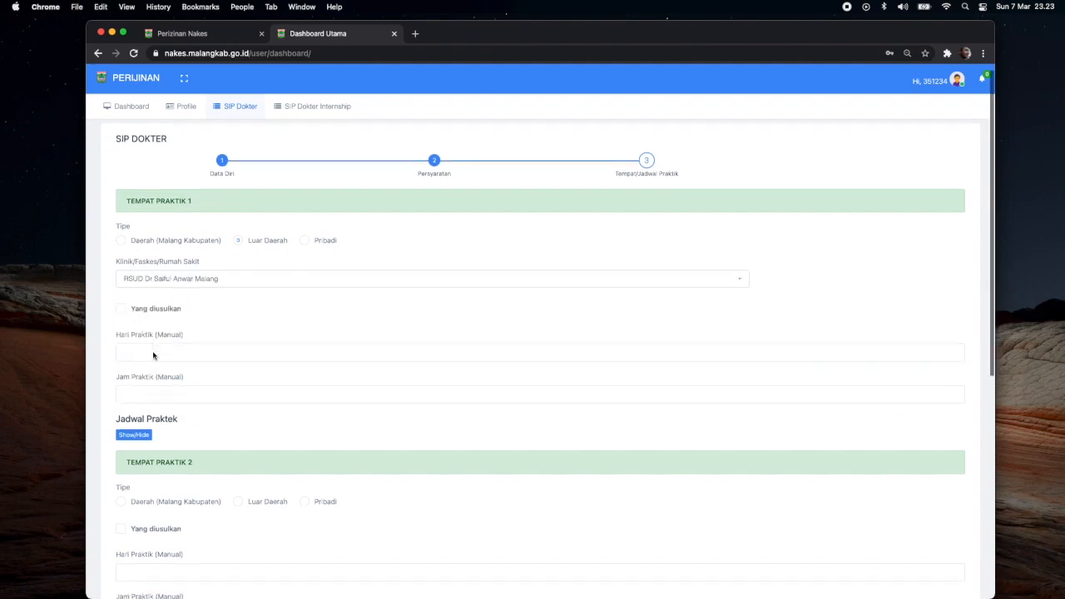
left_click(166, 311)
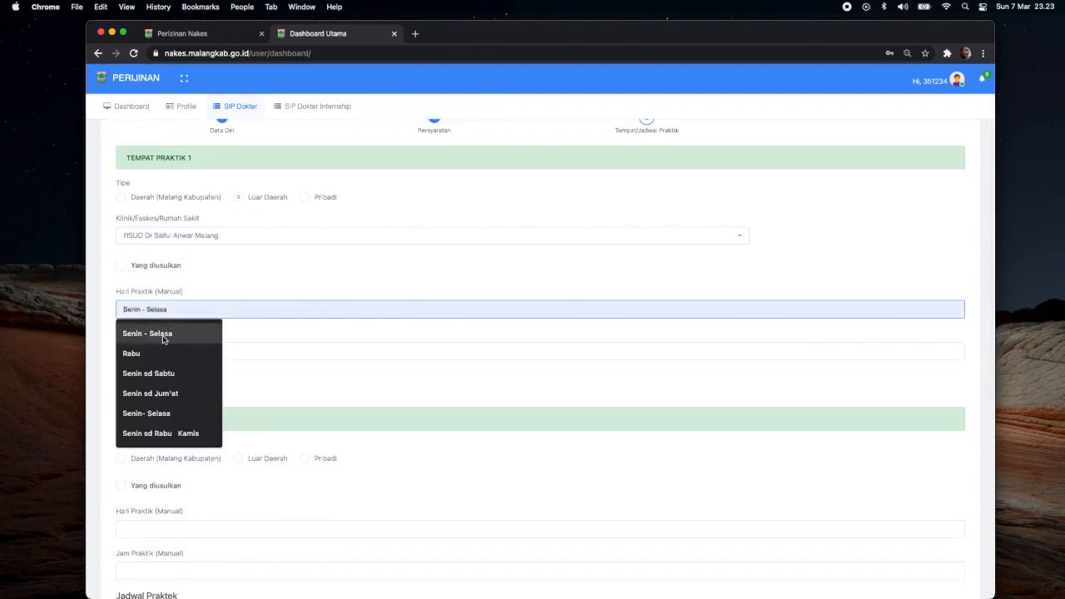
left_click(165, 335)
left_click(147, 346)
left_click(145, 374)
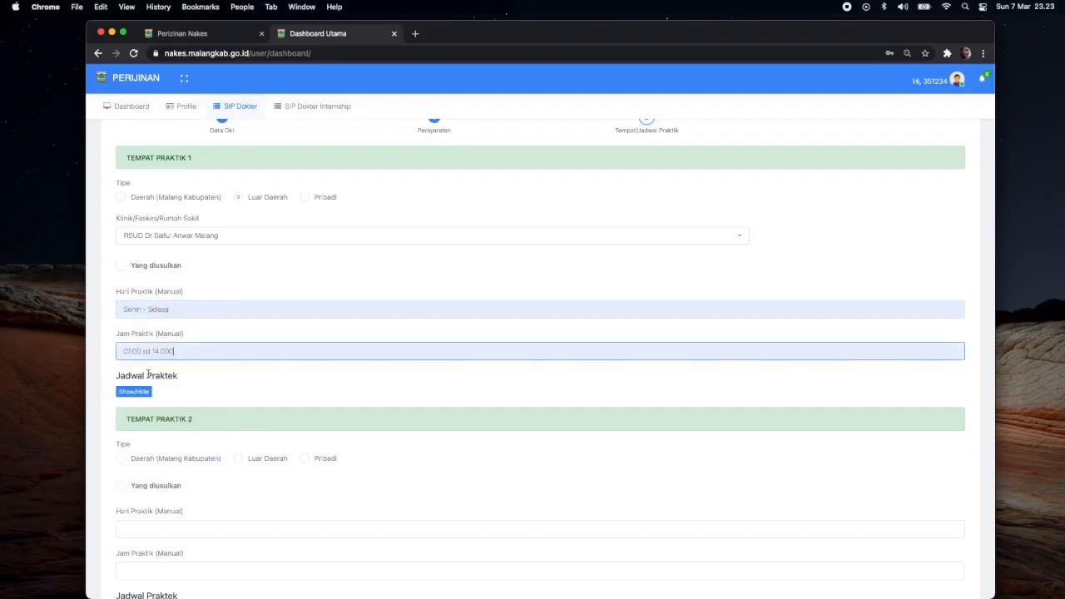
Show the Jadwal Praktek grid of Tempat Praktik 1 and mark hours 7 to 10 for Senin and Selasa
scroll(215, 388, "down", 1)
scroll(215, 388, "down", 4)
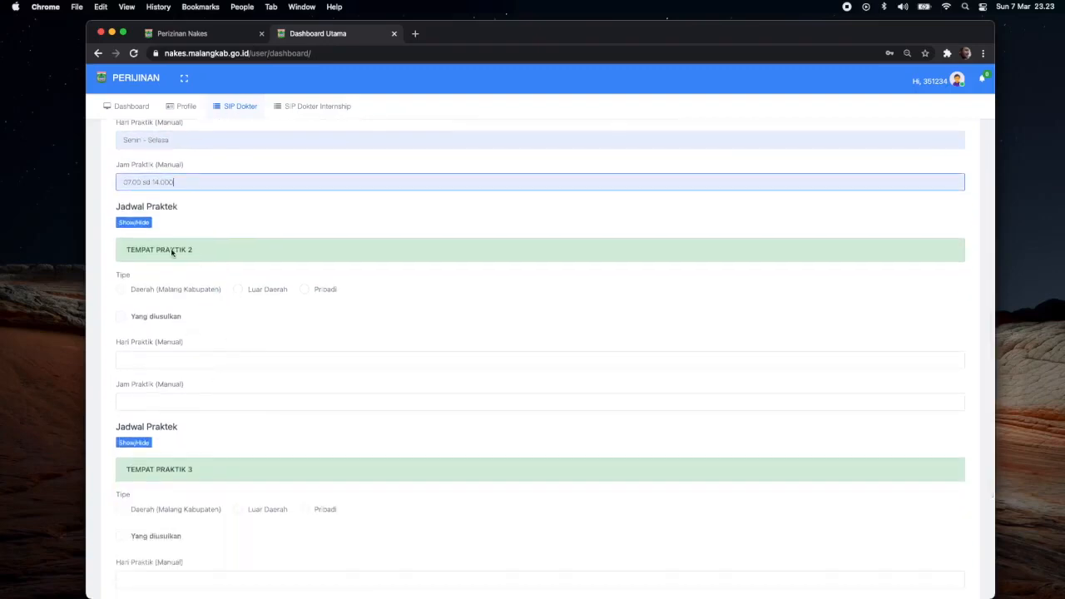
left_click(140, 225)
scroll(197, 278, "down", 2)
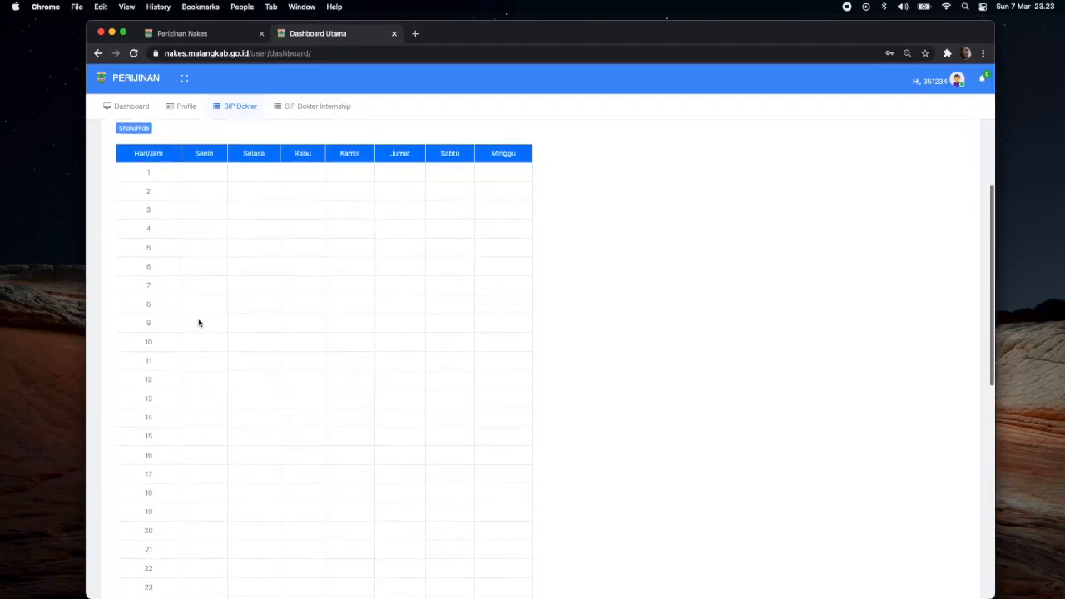
left_click(204, 286)
left_click(203, 305)
left_click(205, 341)
left_click(205, 327)
left_click(239, 286)
left_click(242, 306)
left_click(249, 325)
left_click(250, 345)
Set Tempat Praktik 2 to type Daerah (Malang Kabupaten) and choose RS Wava Husada Kepanjen as its facility
scroll(247, 344, "down", 8)
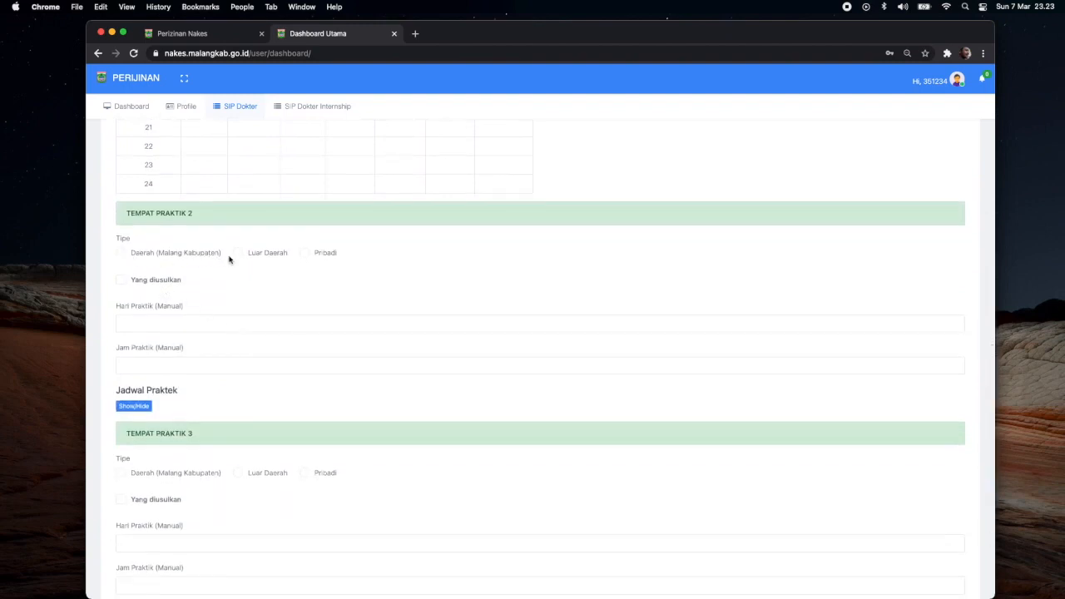
left_click(121, 253)
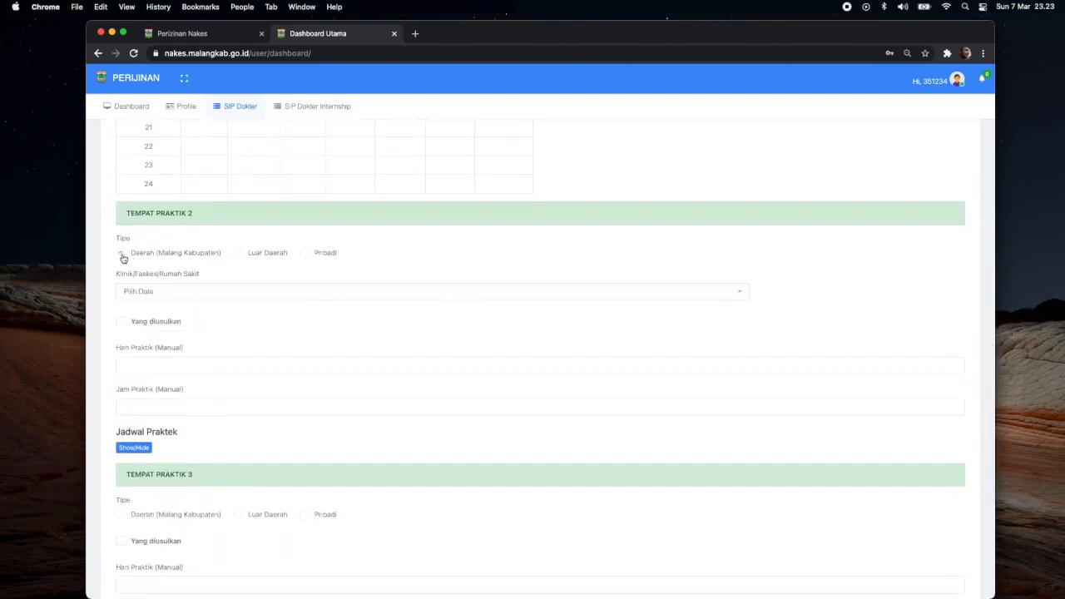
left_click(162, 293)
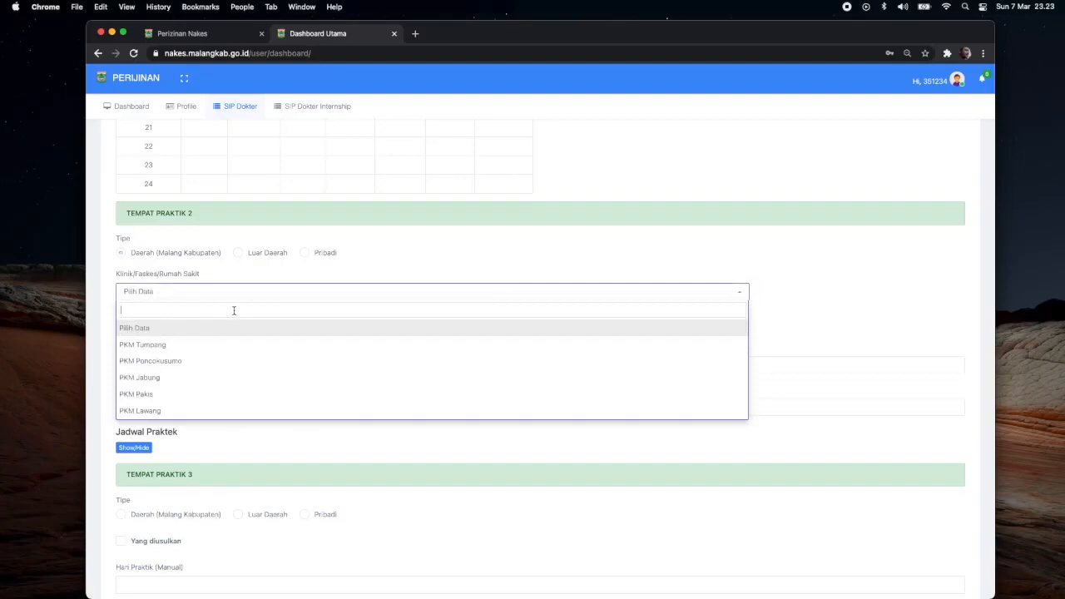
type("wa")
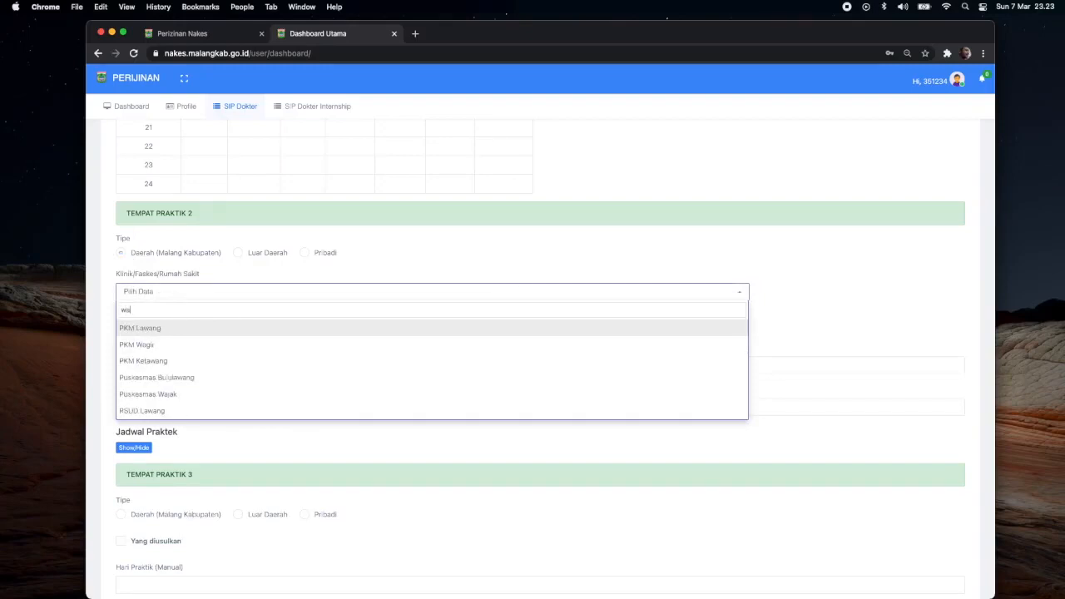
type("w")
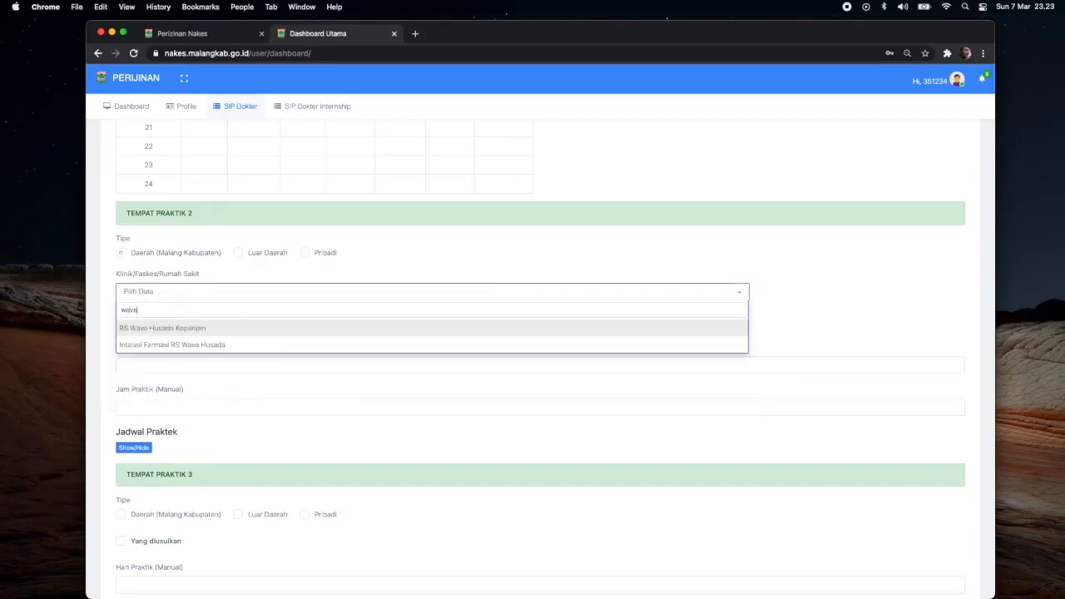
left_click(241, 329)
Set the practice days of Tempat Praktik 2 to Senin sd Jum'at and its hours to 16.00 sd 22.00 12.00 sd 18.00
scroll(150, 338, "down", 2)
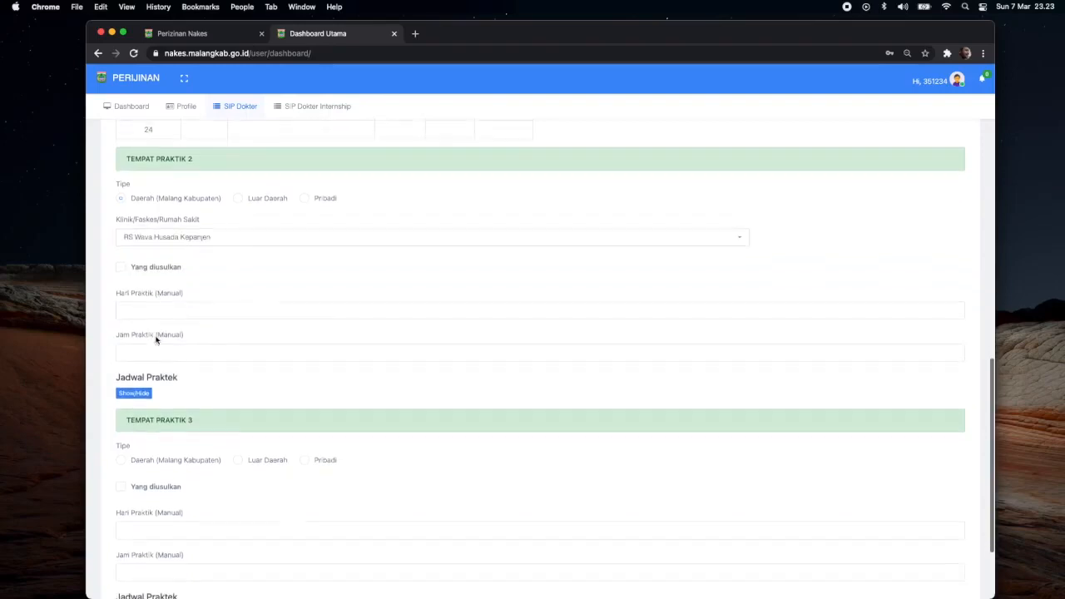
left_click(176, 284)
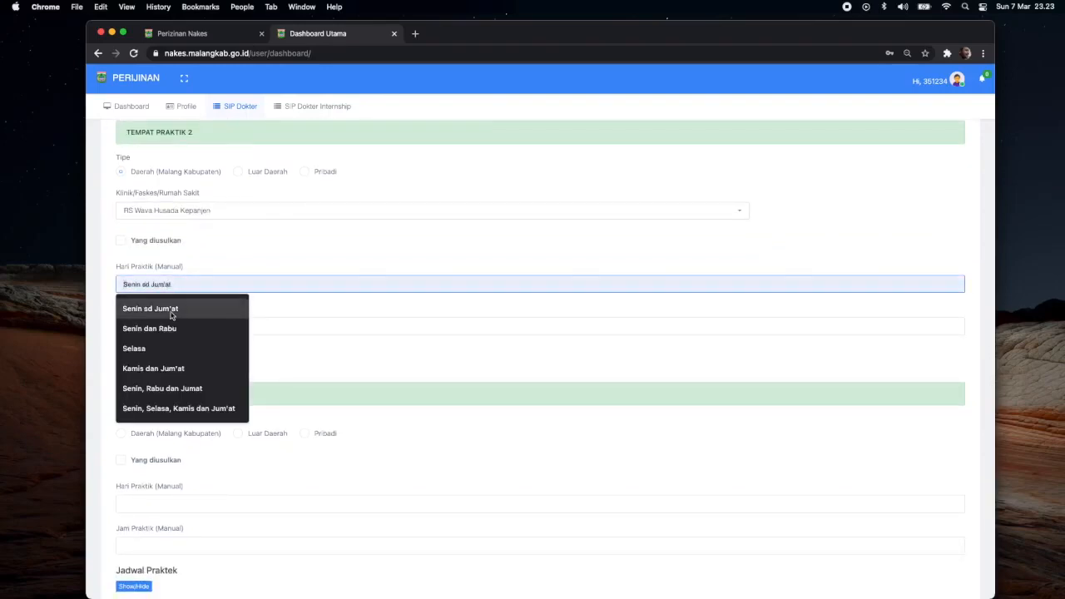
left_click(170, 309)
left_click(172, 328)
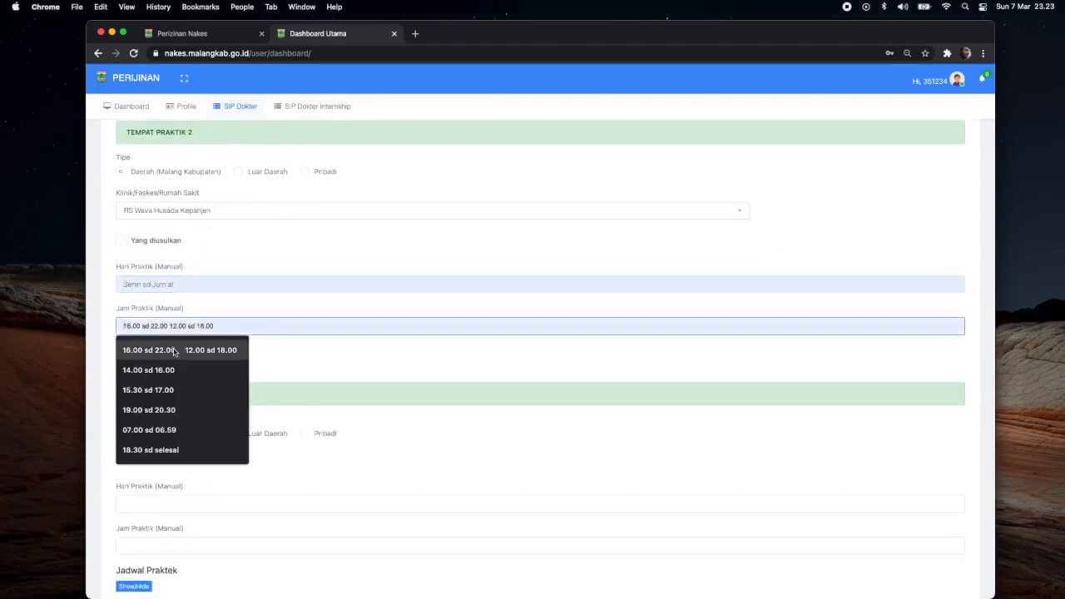
left_click(174, 352)
Set Tempat Praktik 3 to type Pribadi and name it Praktek Mandiri
scroll(214, 376, "down", 2)
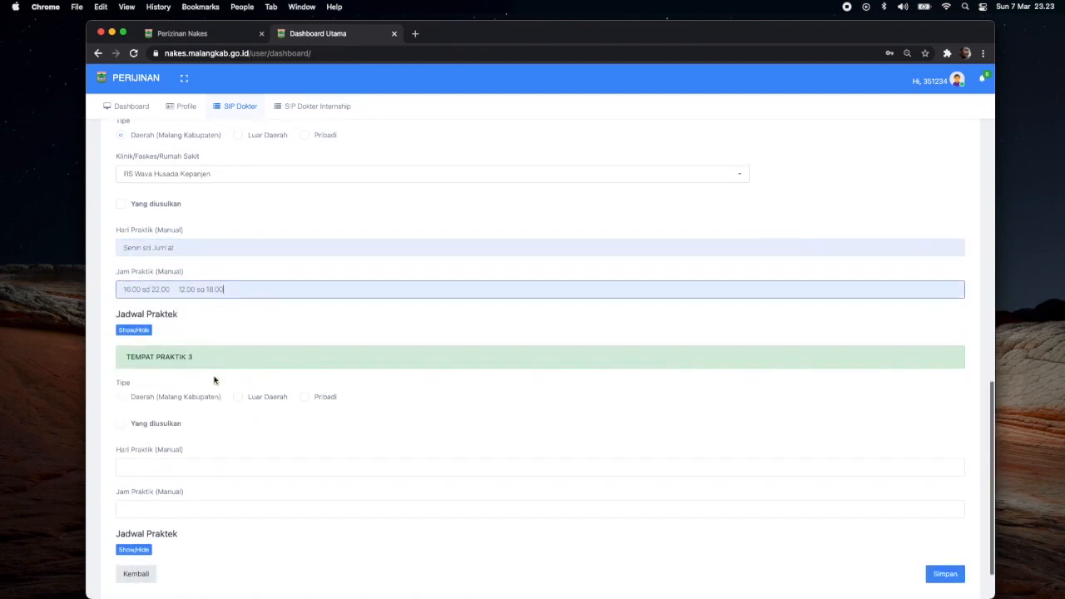
scroll(214, 378, "down", 1)
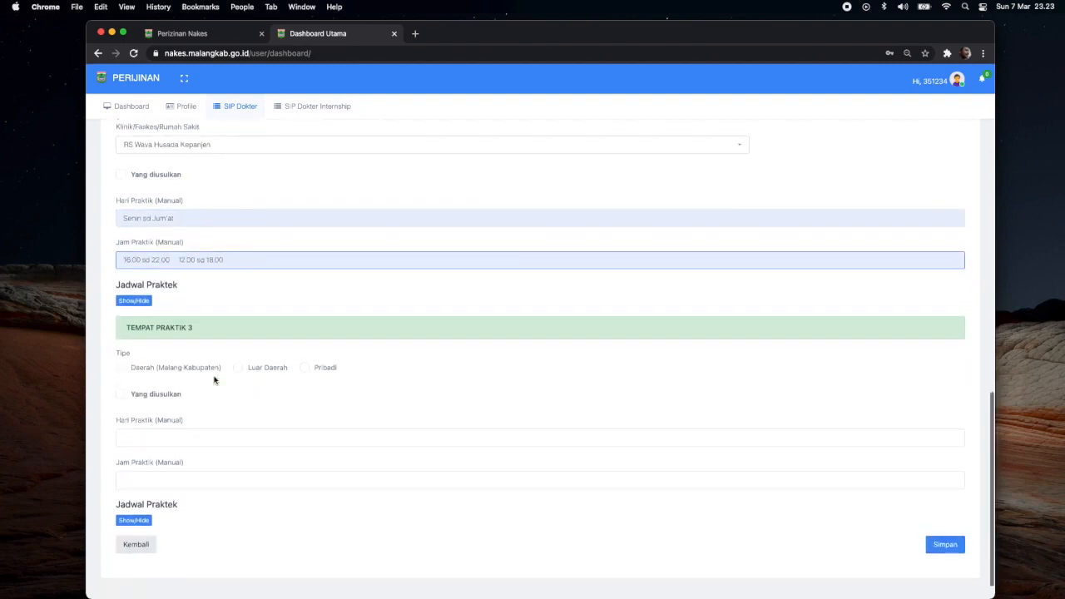
left_click(304, 370)
left_click(293, 409)
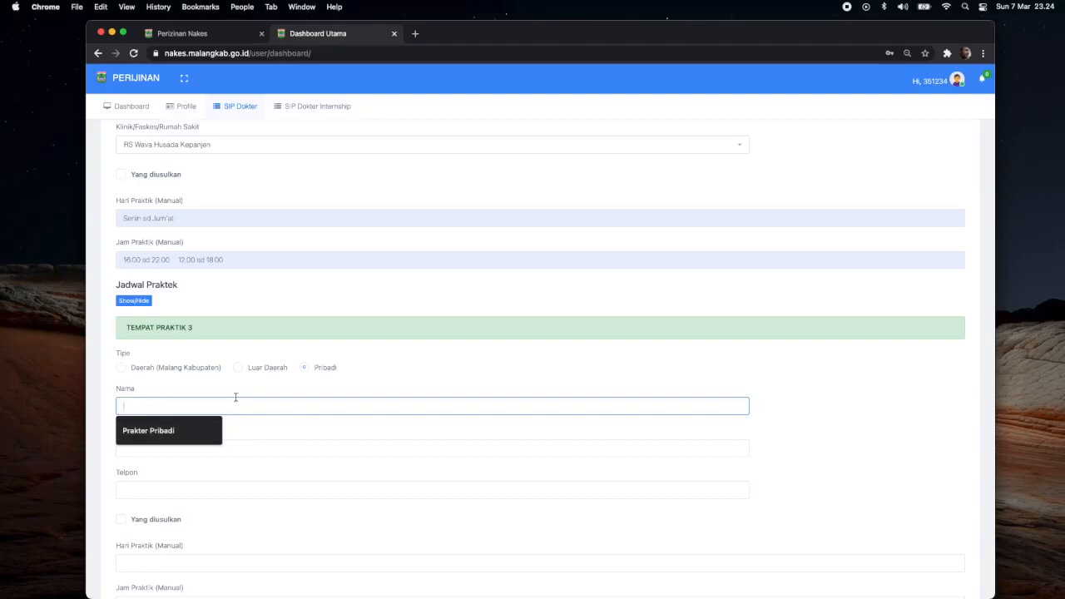
type("Praktek")
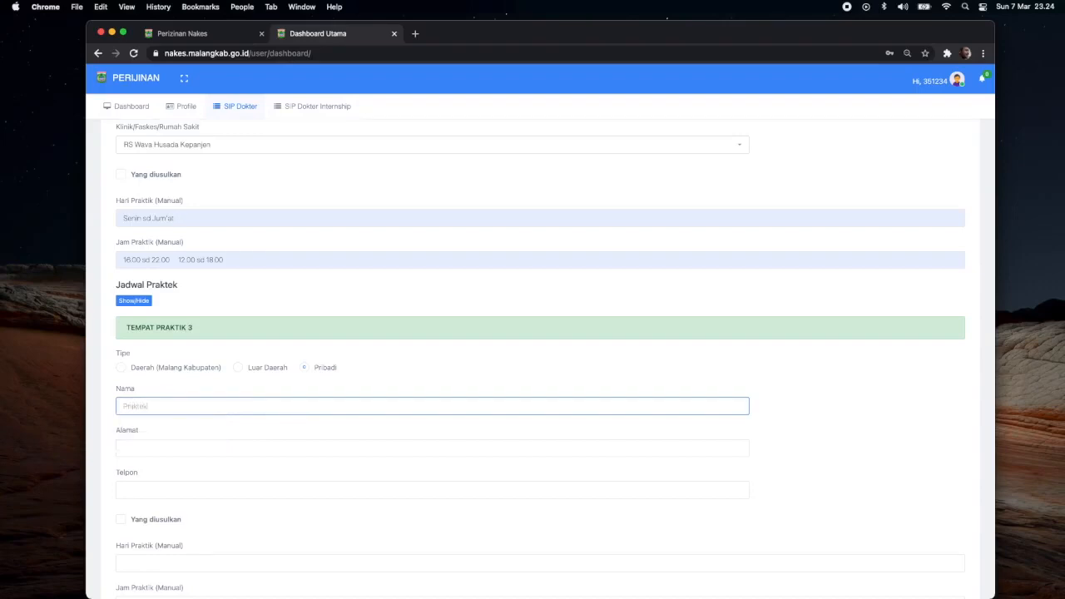
type(" Mandiri")
Enter the street address and telephone number of the private practice in Tempat Praktik 3
scroll(212, 399, "down", 2)
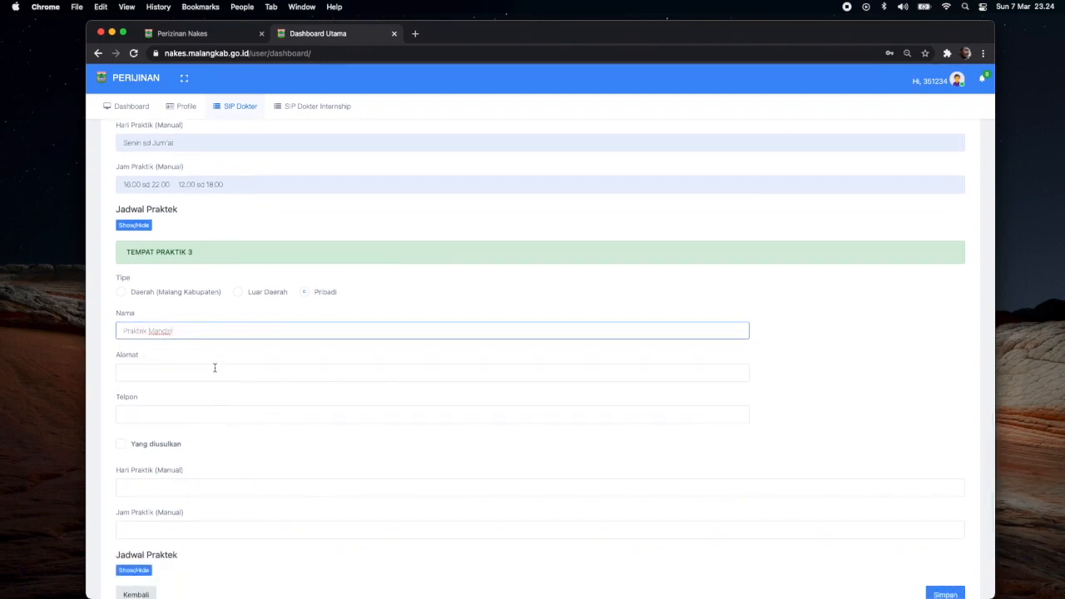
left_click(213, 372)
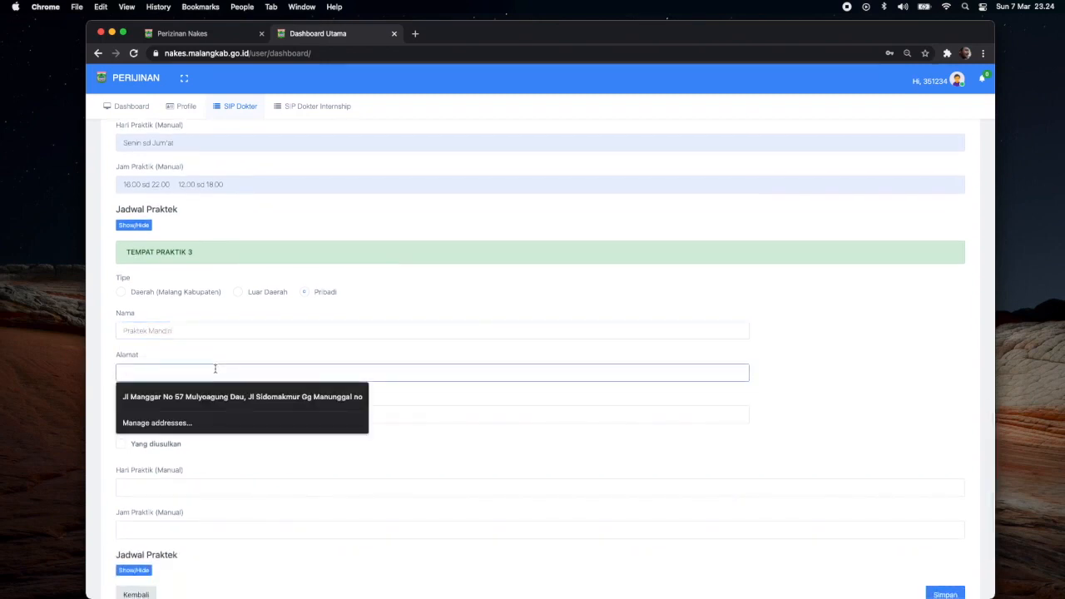
type("Jl. Mawar")
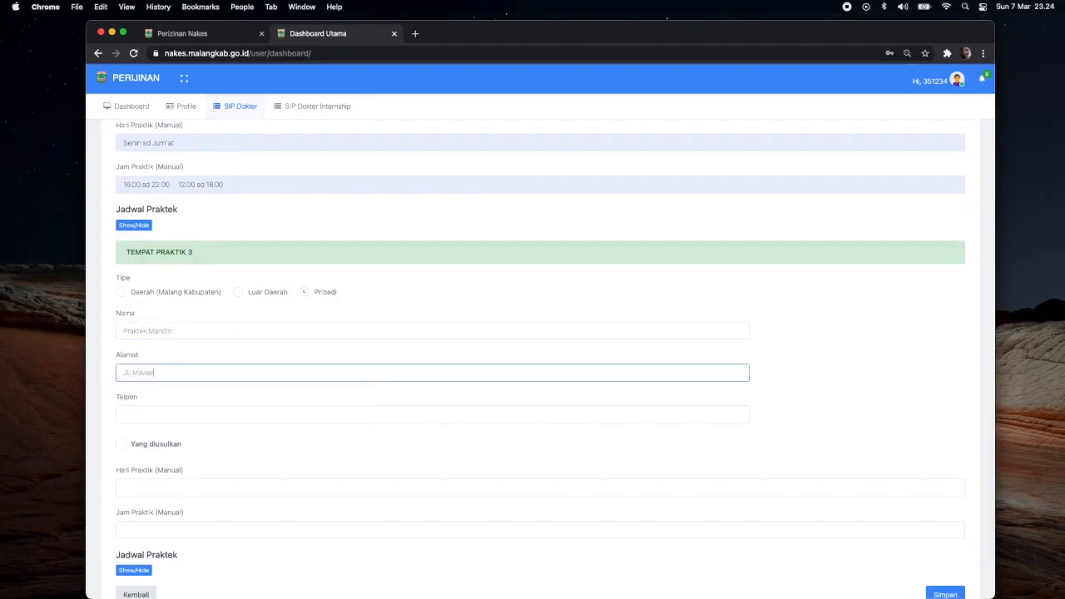
left_click(221, 414)
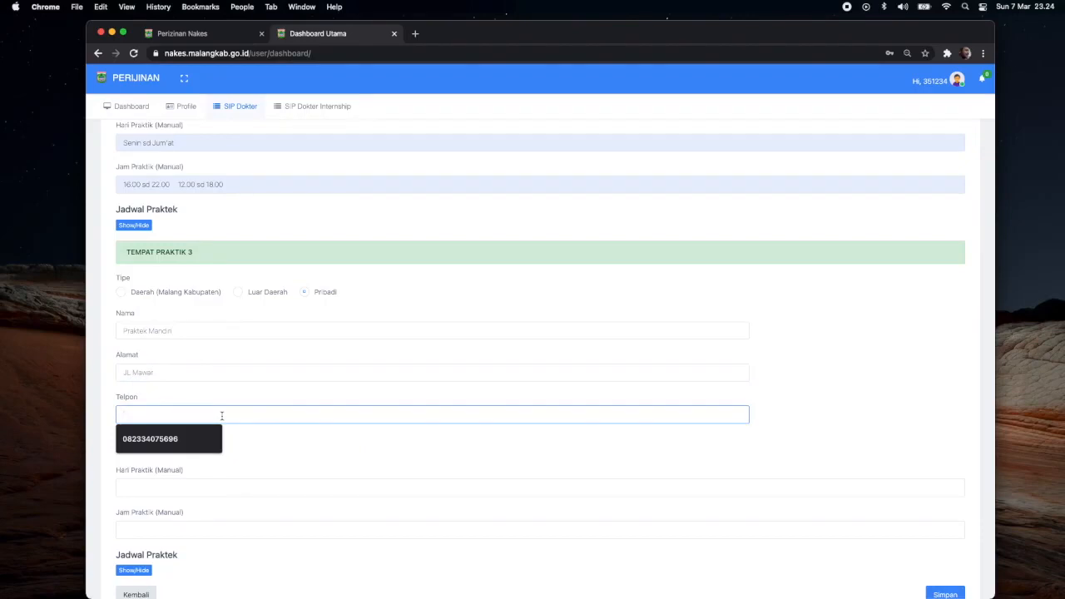
type("08123")
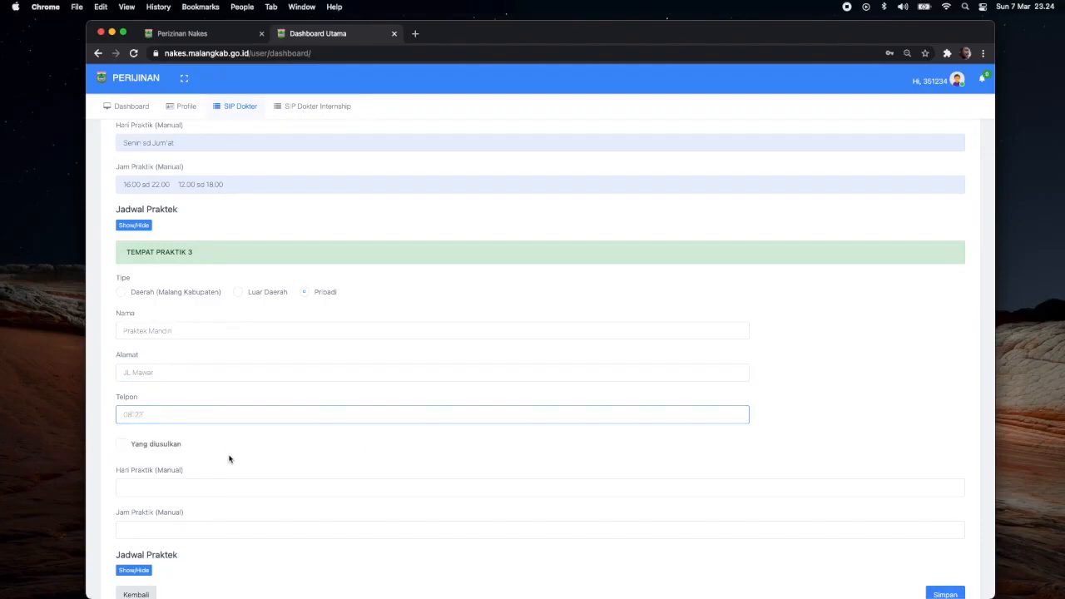
left_click(228, 458)
scroll(228, 459, "down", 2)
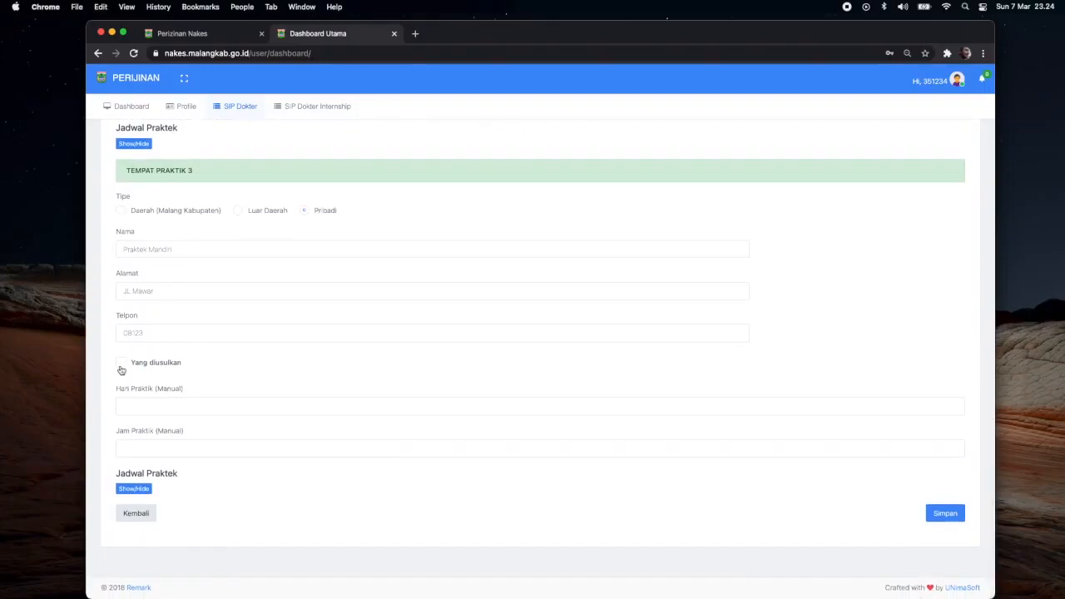
Mark Tempat Praktik 3 as Yang diusulkan, with practice days Jum'at sd Sabtu and hours 15.00 - 17.00, and save the SIP application
left_click(121, 366)
left_click(154, 405)
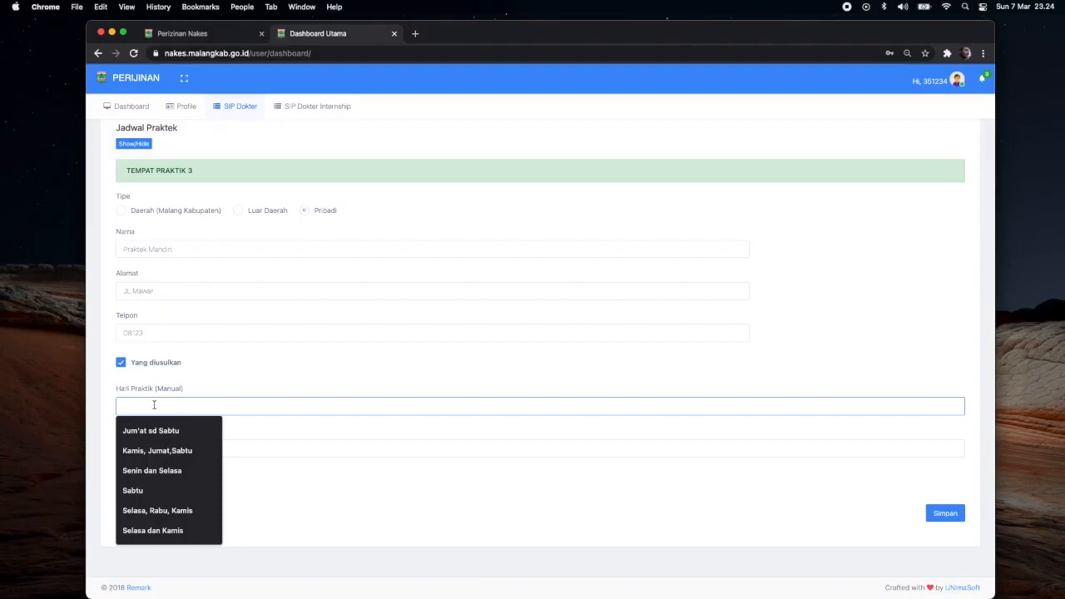
left_click(166, 430)
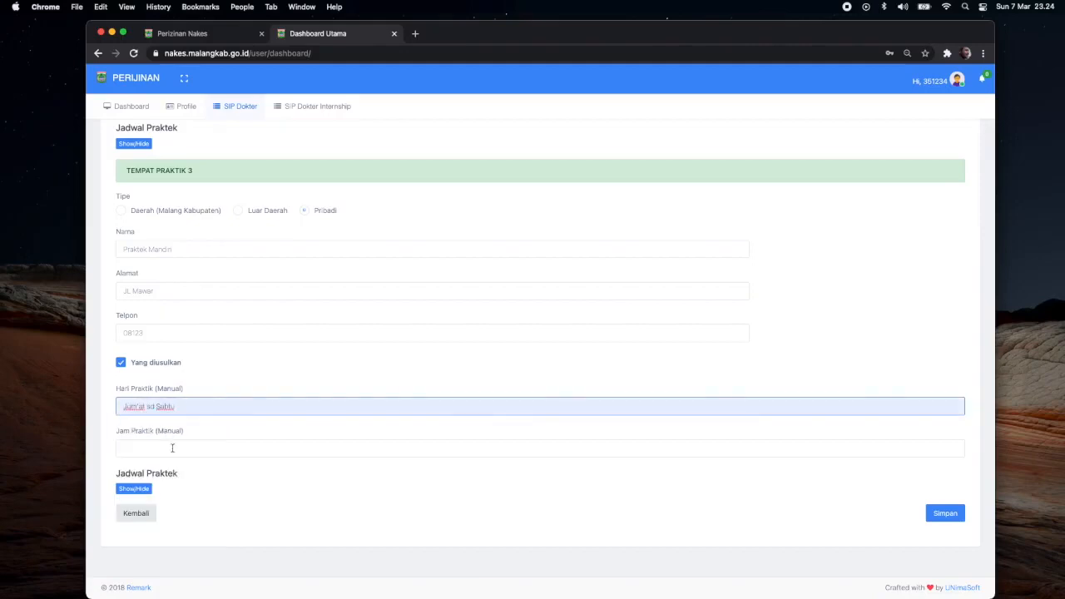
left_click(173, 449)
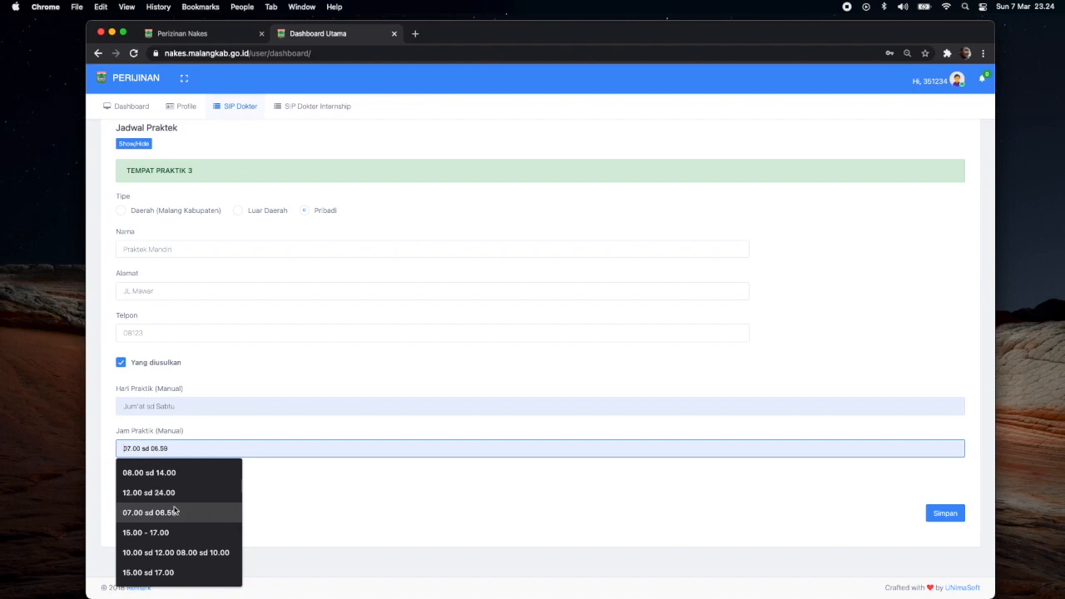
left_click(173, 533)
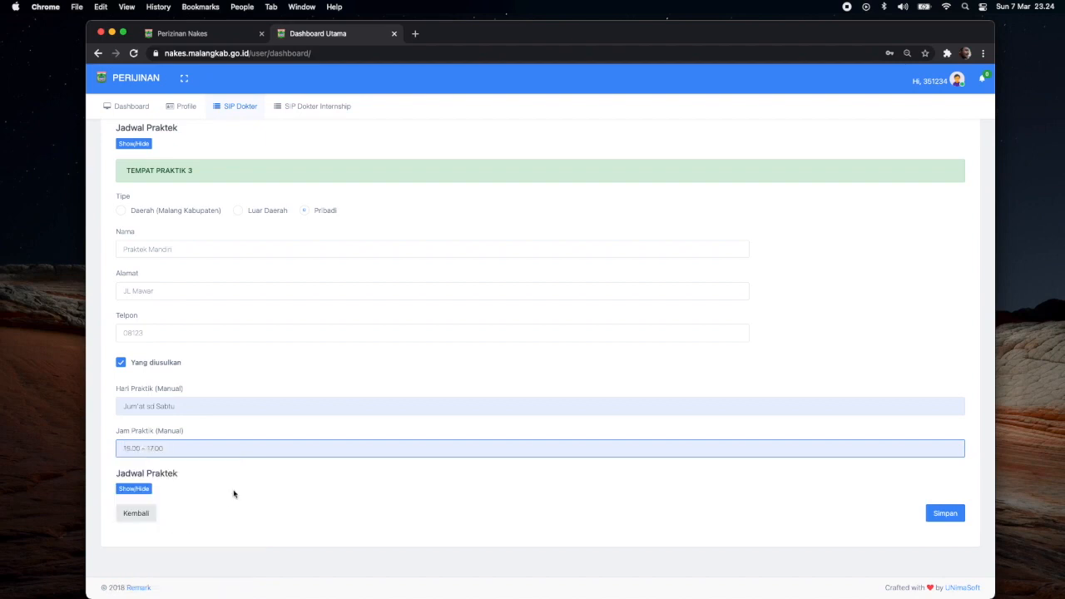
left_click(944, 513)
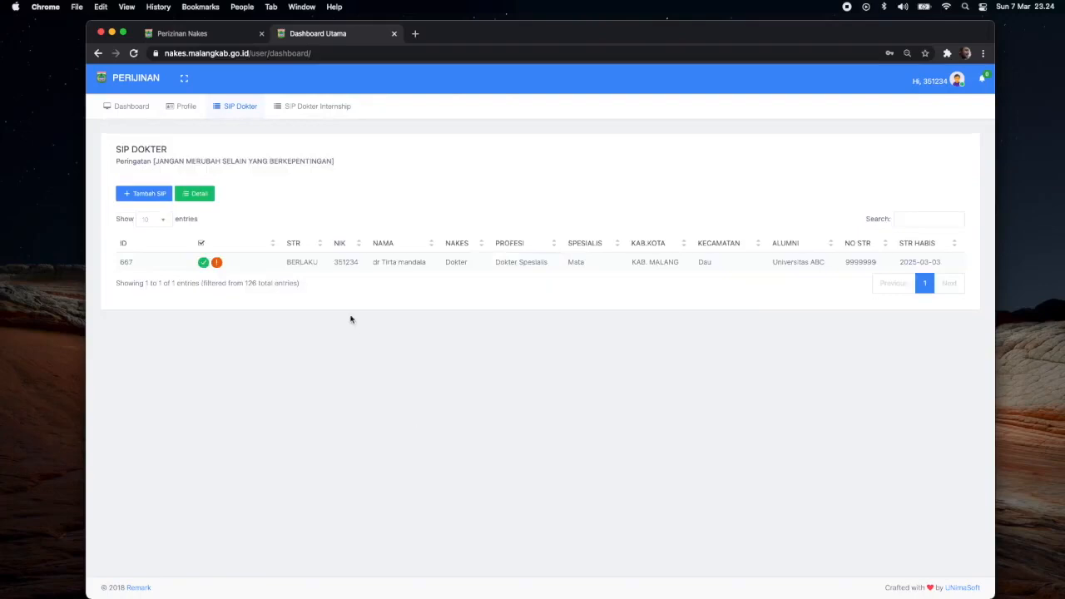
Open the doctor's detail record and confirm the Validasi User for the second application under Data SIP
left_click(323, 265)
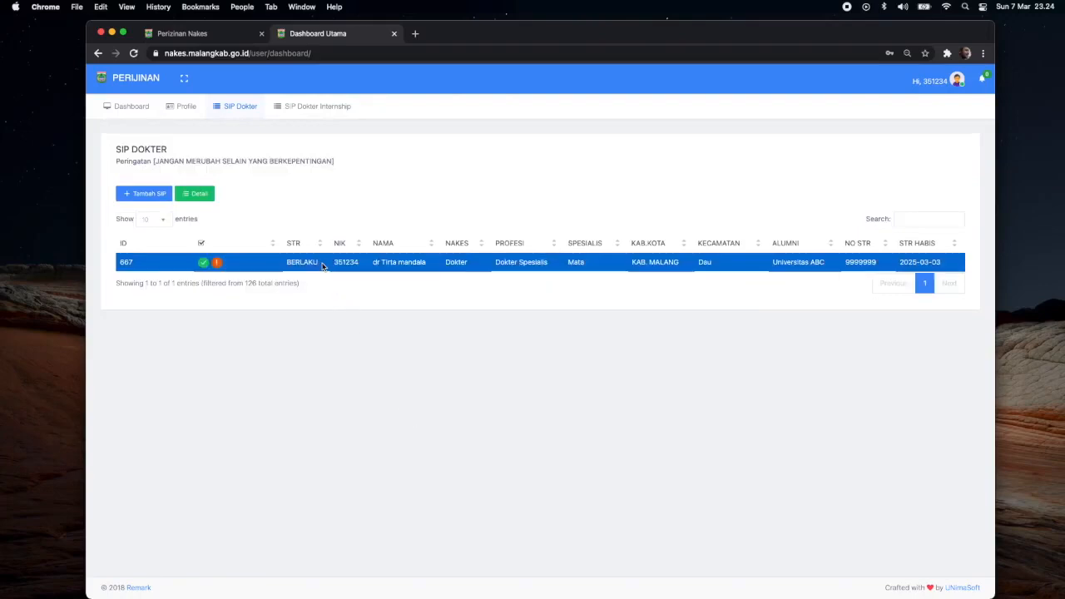
left_click(199, 194)
scroll(261, 291, "down", 10)
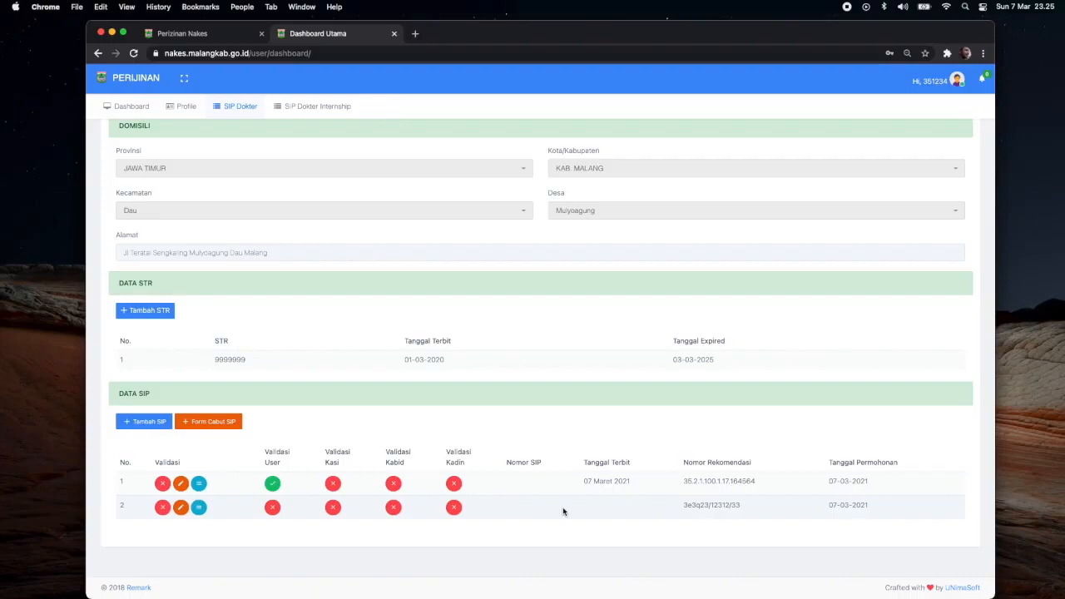
left_click(273, 509)
left_click(411, 154)
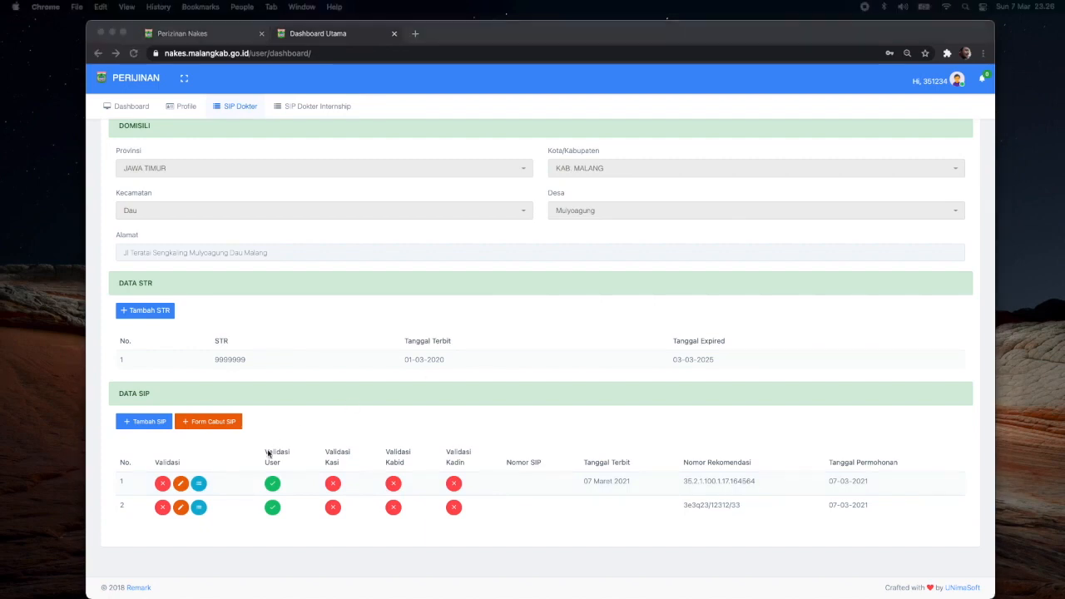
Open the details of the first SIP application and mark requirement files 1 to 5 under File Persyaratan as validated
left_click(199, 490)
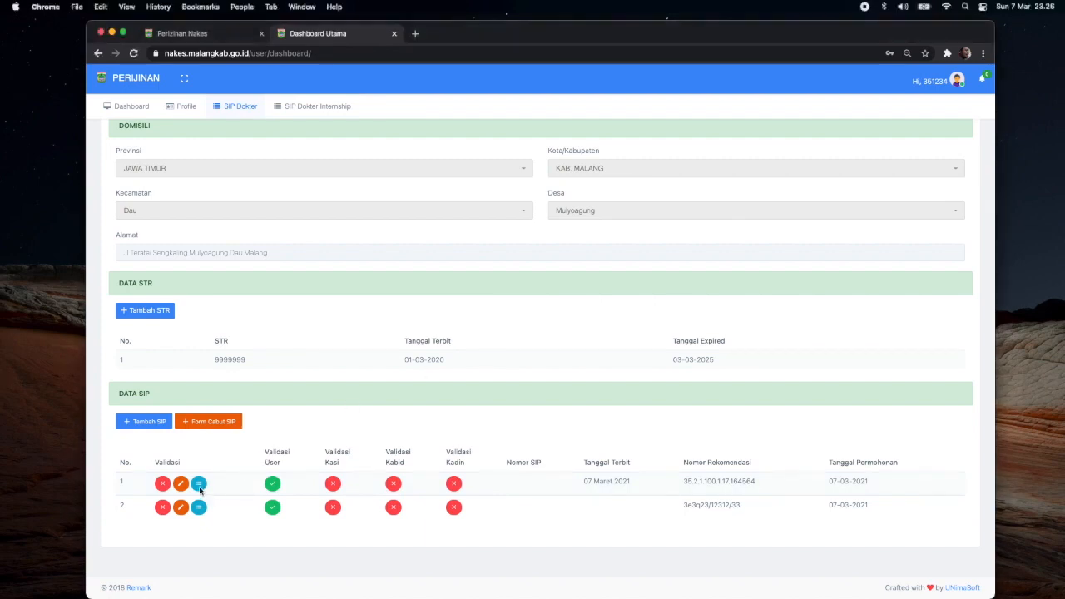
left_click(200, 487)
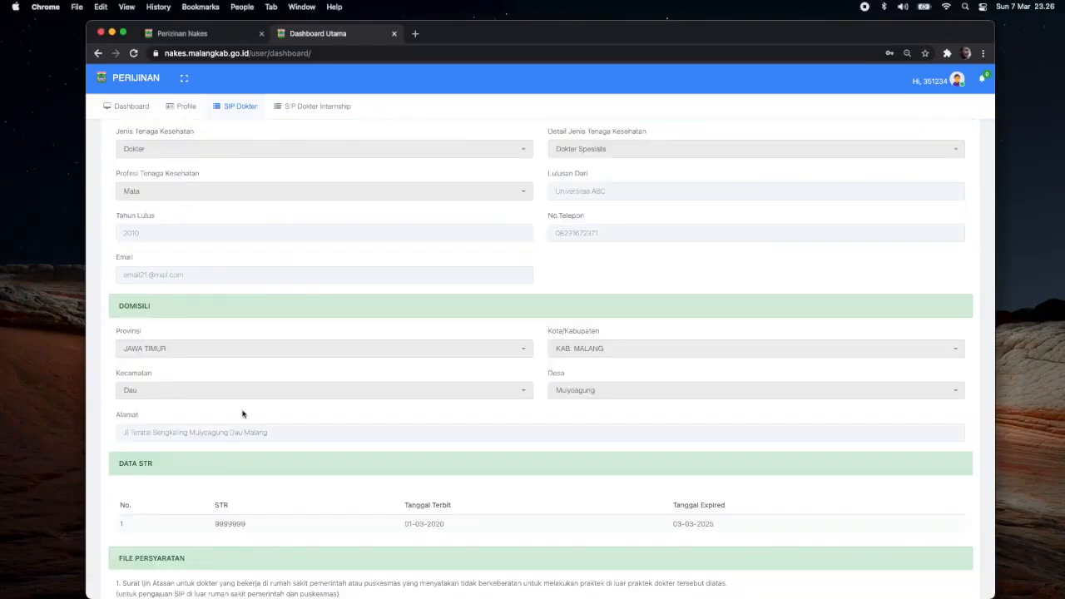
scroll(241, 413, "down", 3)
scroll(242, 414, "down", 5)
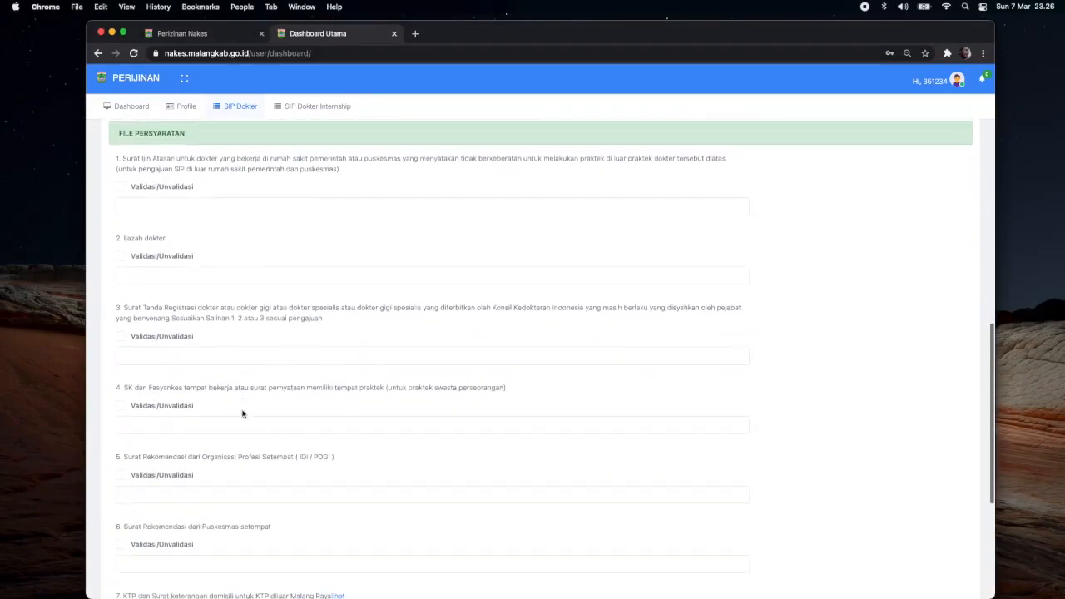
left_click(121, 183)
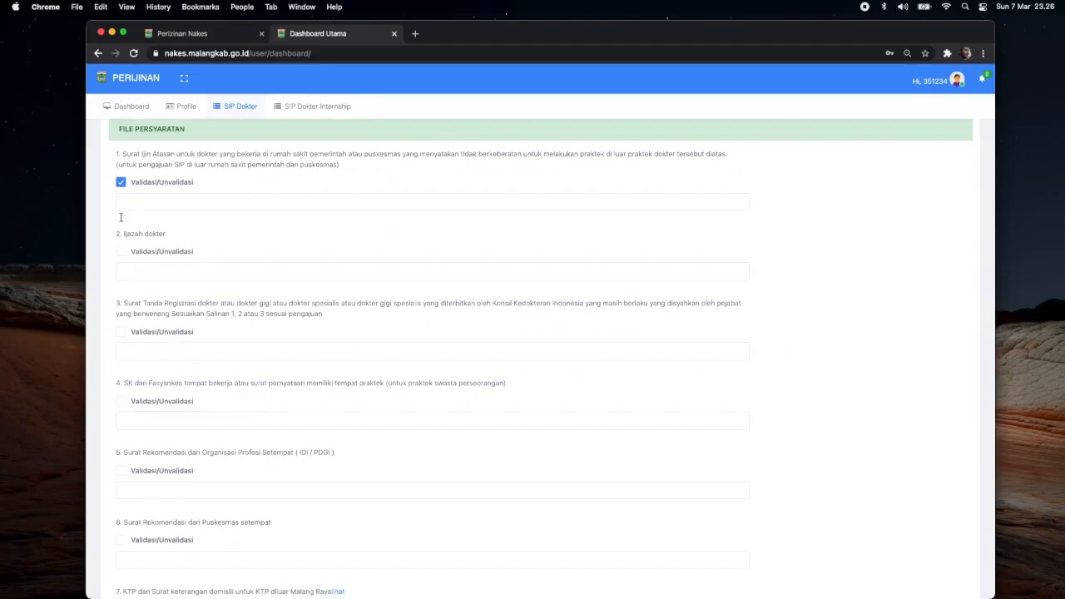
left_click(120, 253)
left_click(121, 332)
scroll(120, 332, "down", 2)
left_click(121, 322)
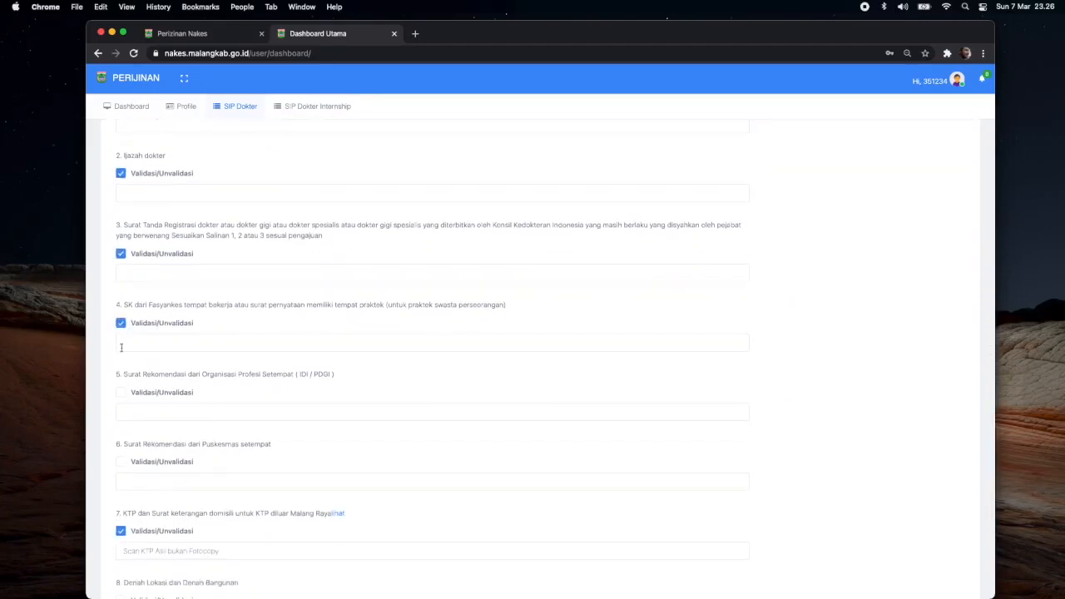
left_click(120, 393)
Mark the Puskesmas recommendation, the Denah Lokasi dan Denah Bangunan and the Pas Photo requirements as validated
scroll(122, 396, "down", 2)
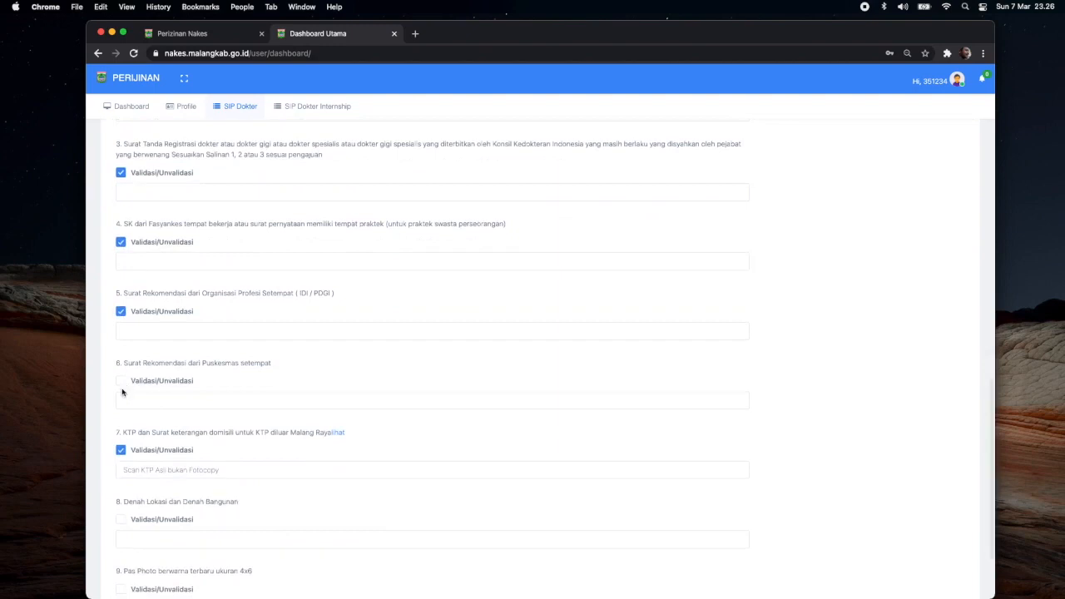
left_click(121, 380)
left_click(121, 519)
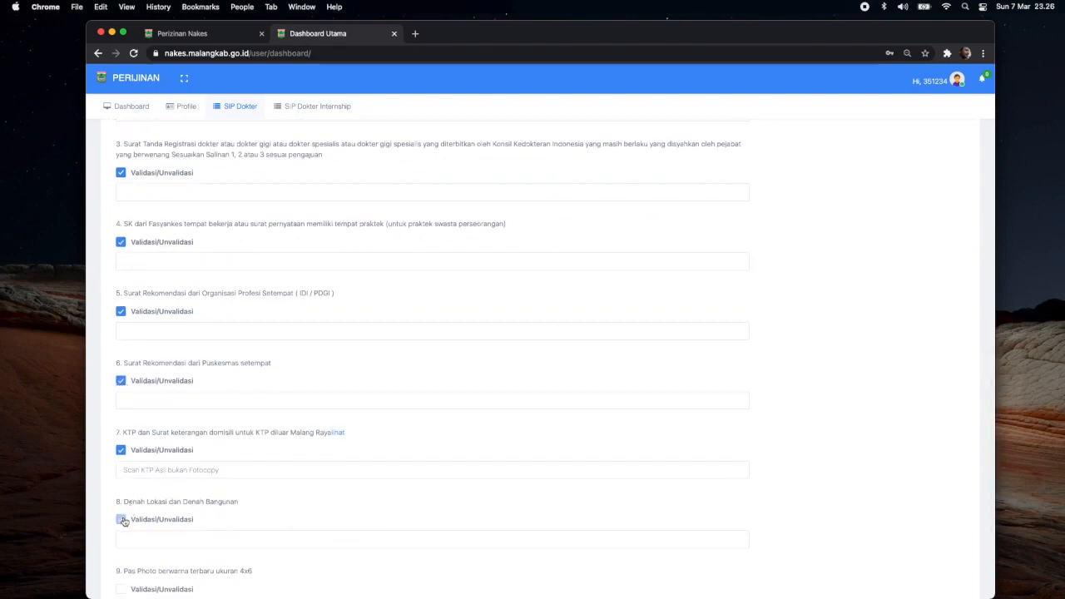
scroll(122, 508, "down", 3)
left_click(121, 477)
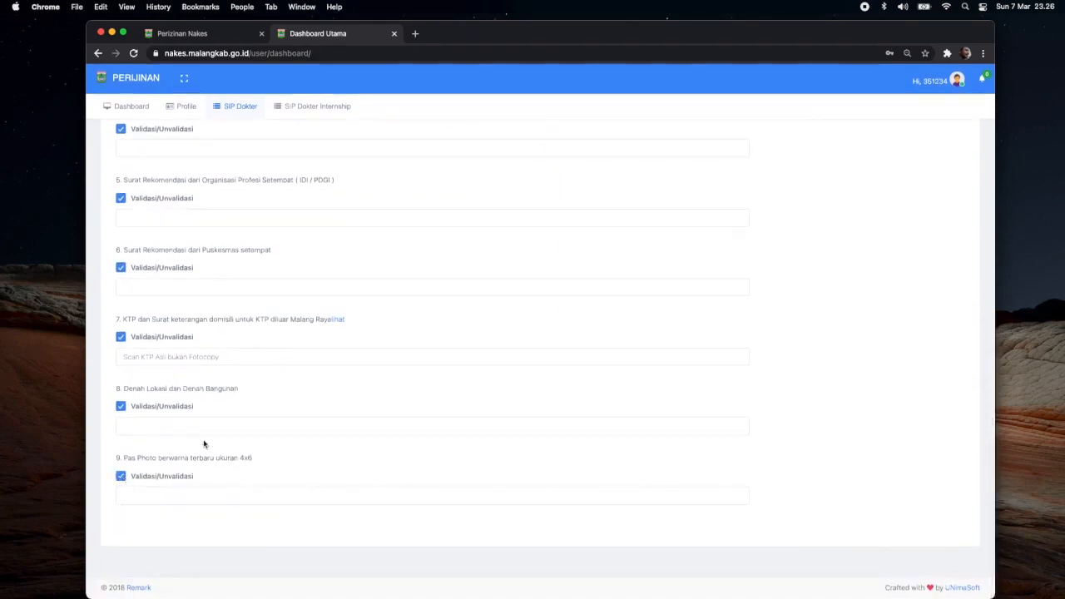
Review the Data STR and the validation marks and note fields of the requirement files in the SIP application
scroll(205, 441, "up", 6)
scroll(204, 444, "up", 8)
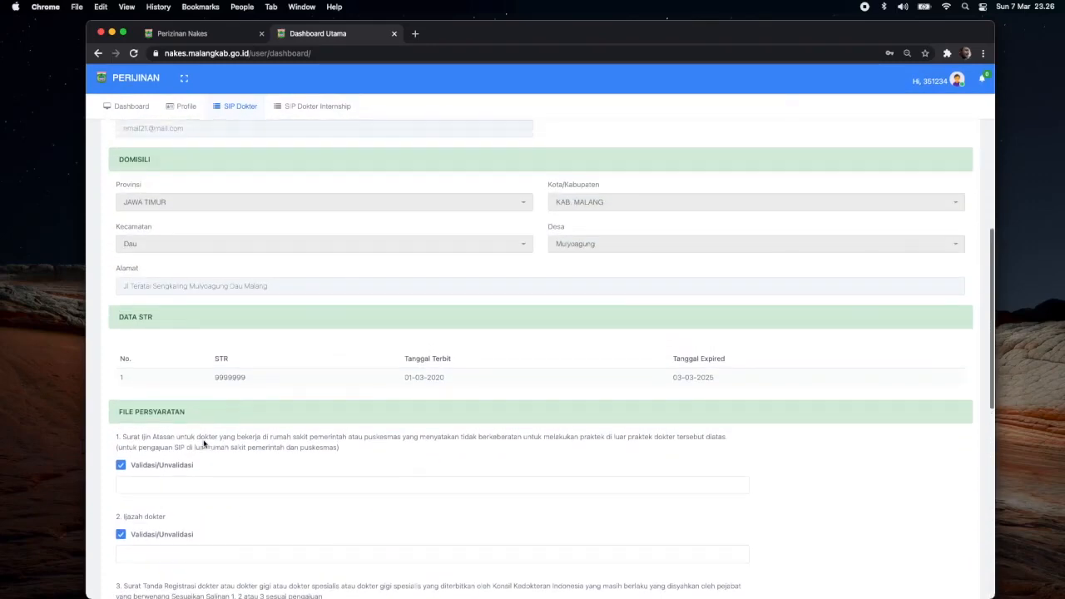
scroll(204, 442, "down", 4)
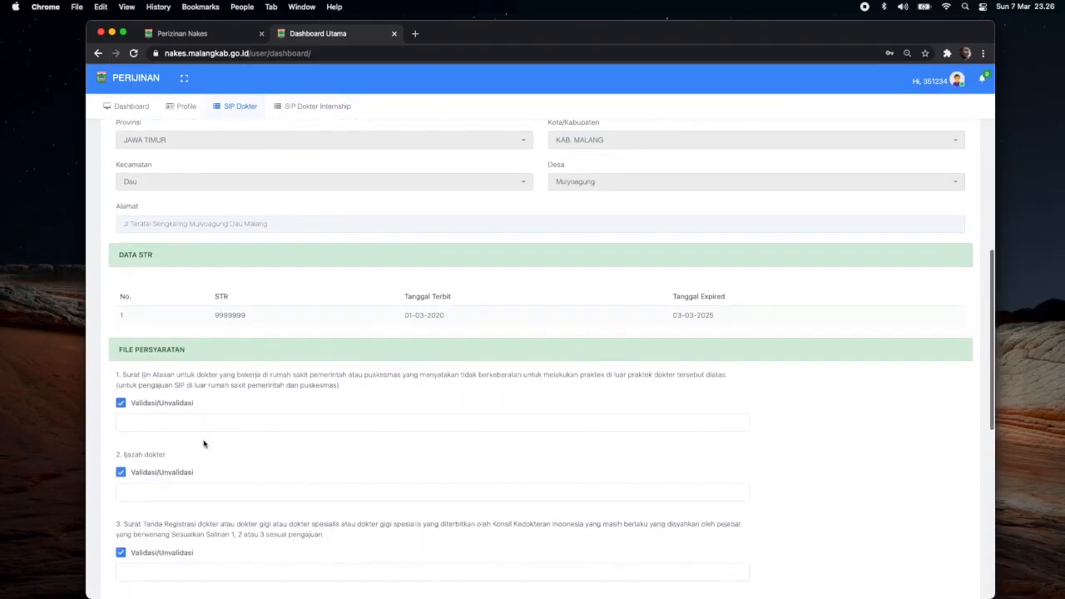
scroll(204, 442, "down", 1)
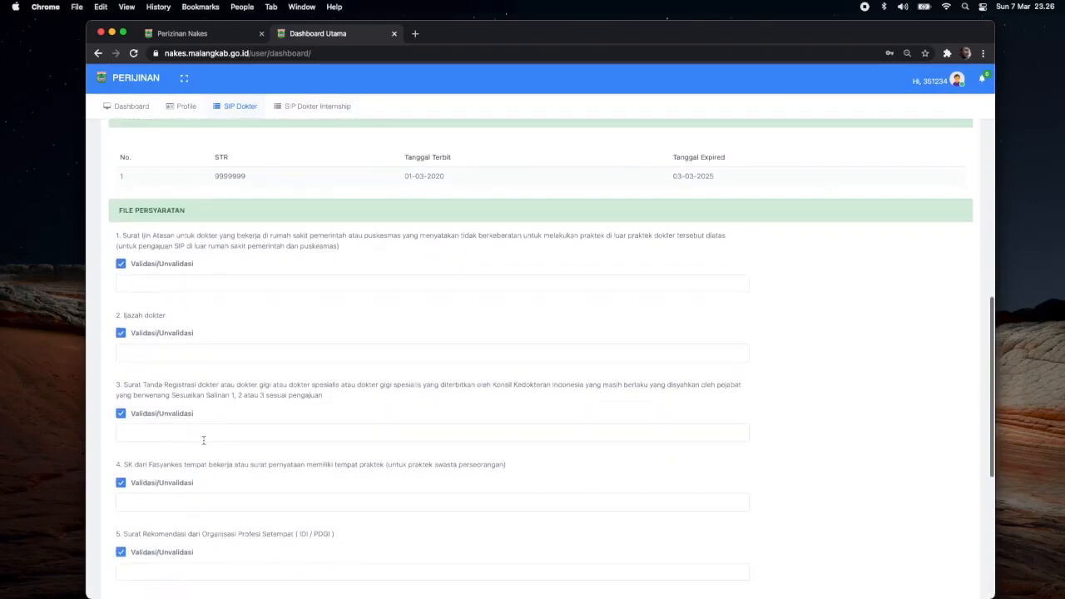
scroll(203, 440, "down", 1)
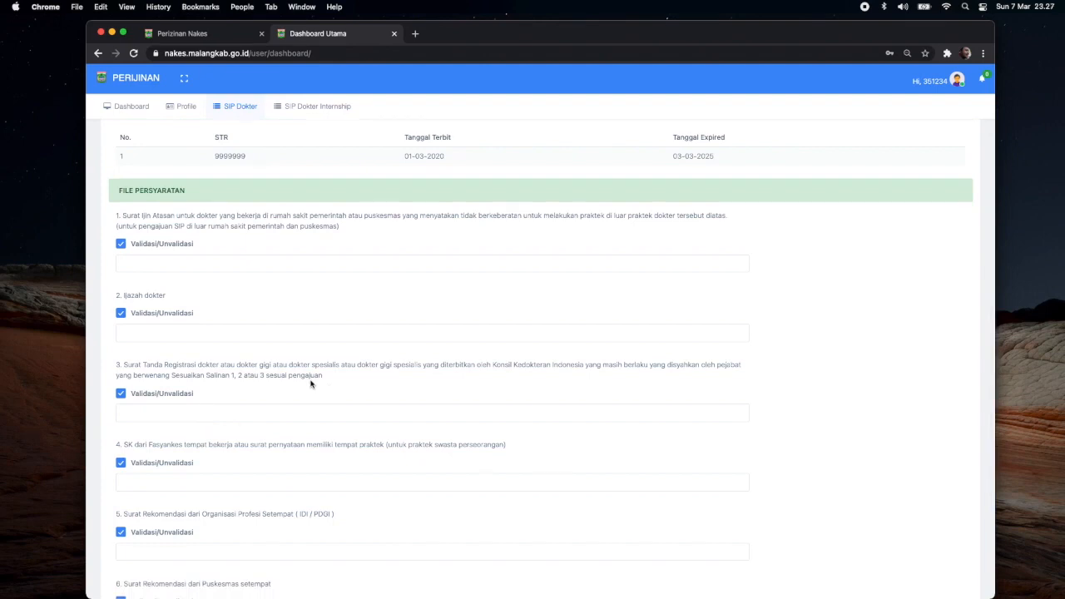
scroll(310, 384, "down", 1)
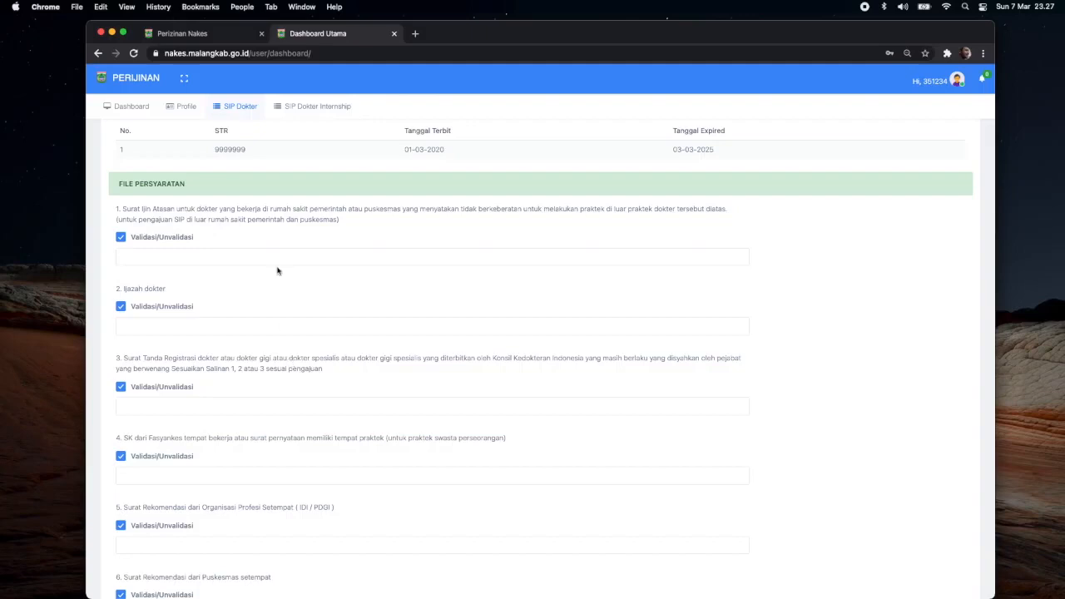
Return to the SIP Dokter list and select the doctor's record
left_click(238, 112)
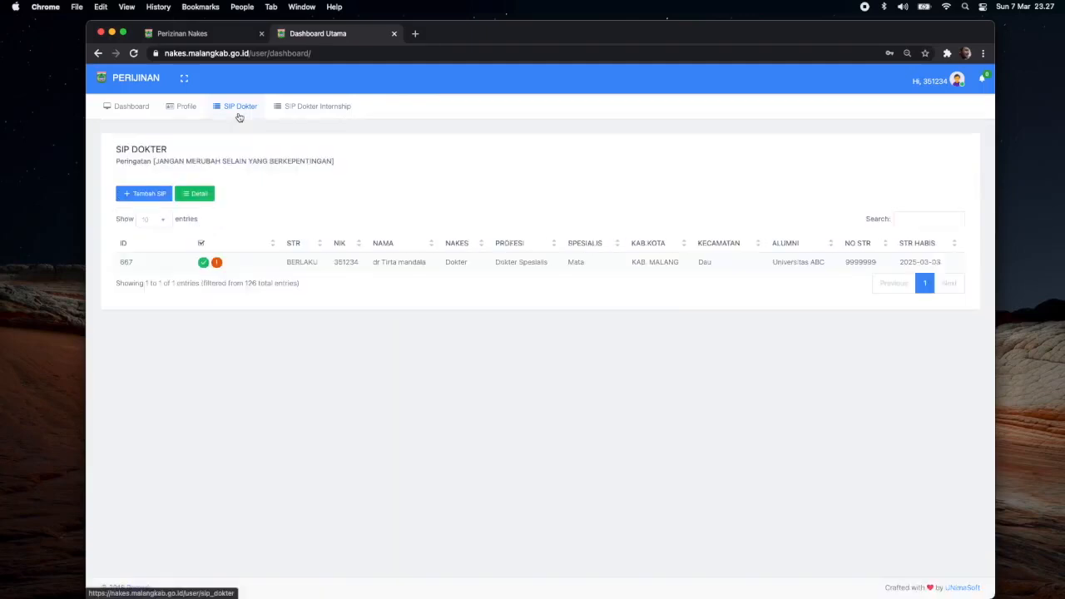
left_click(282, 264)
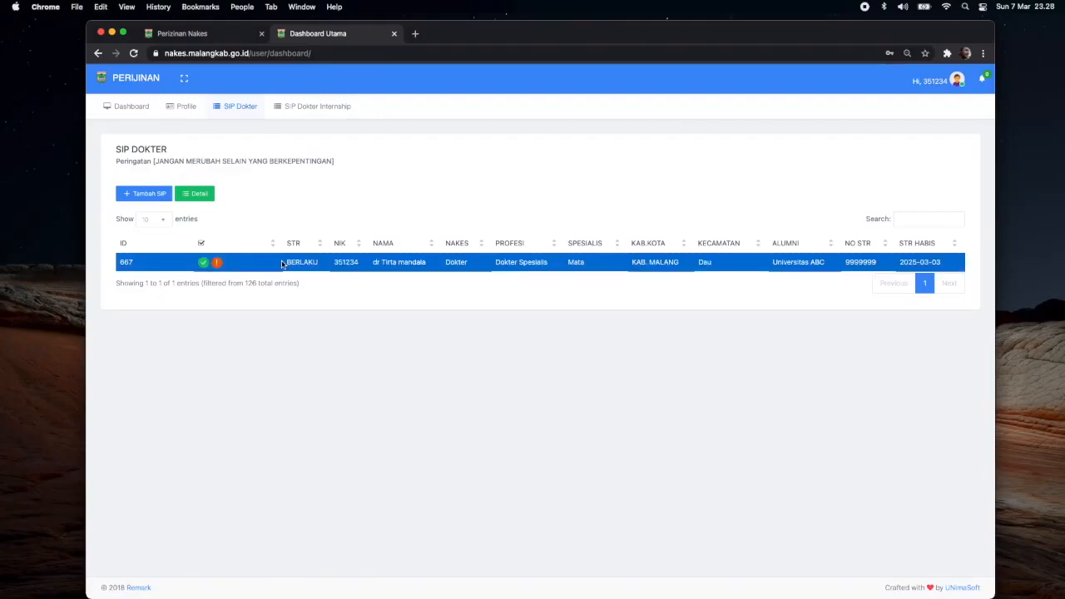